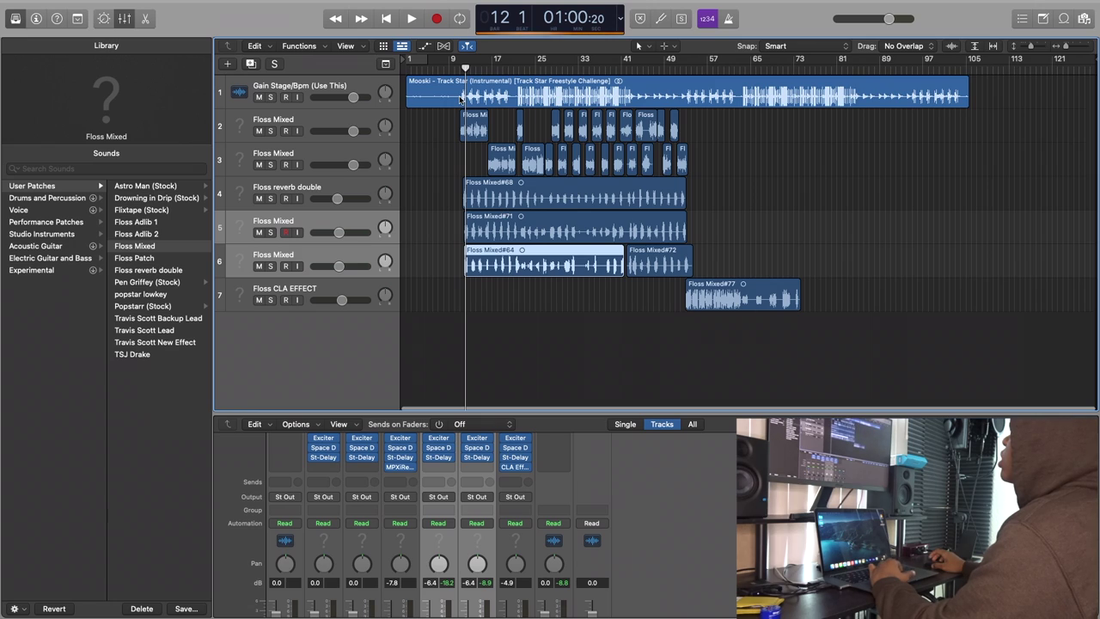
# - Go through the vocal tracks in turn, selecting tracks 2 and 3, track 4, tracks 5 and 6, and track 7
pyautogui.click(347, 122)
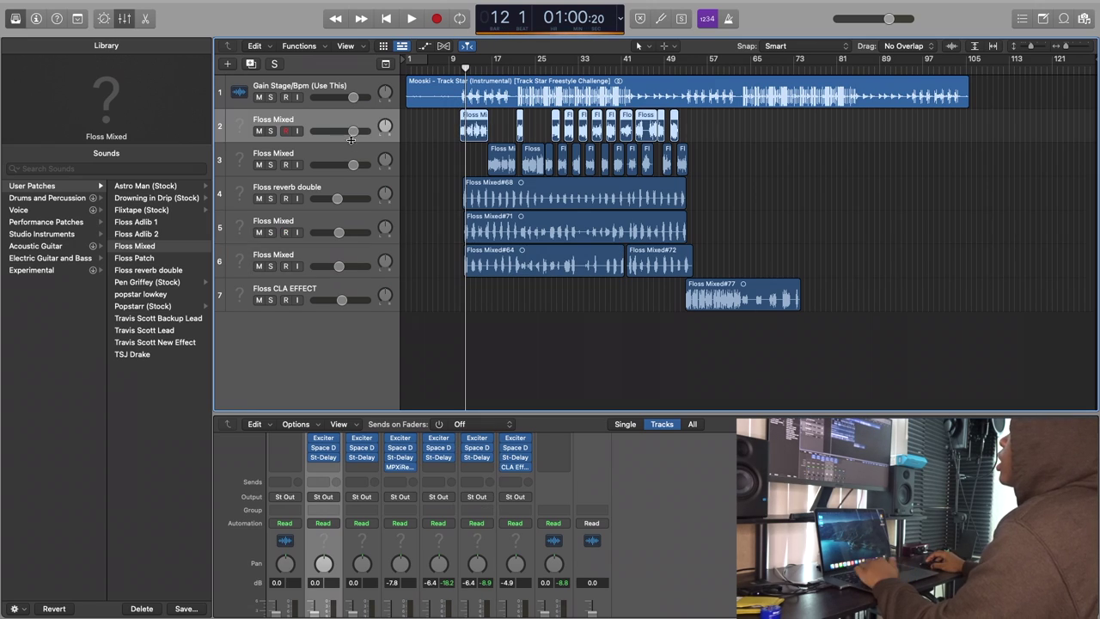
pyautogui.keyDown('shift'); pyautogui.click(351, 153); pyautogui.keyUp('shift')
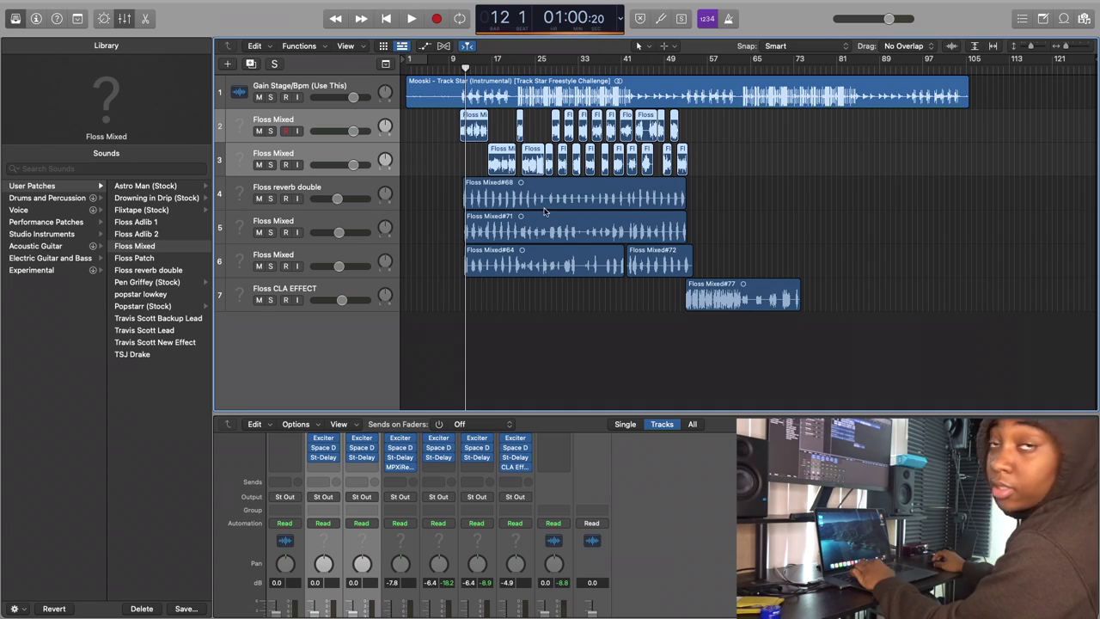
pyautogui.click(350, 183)
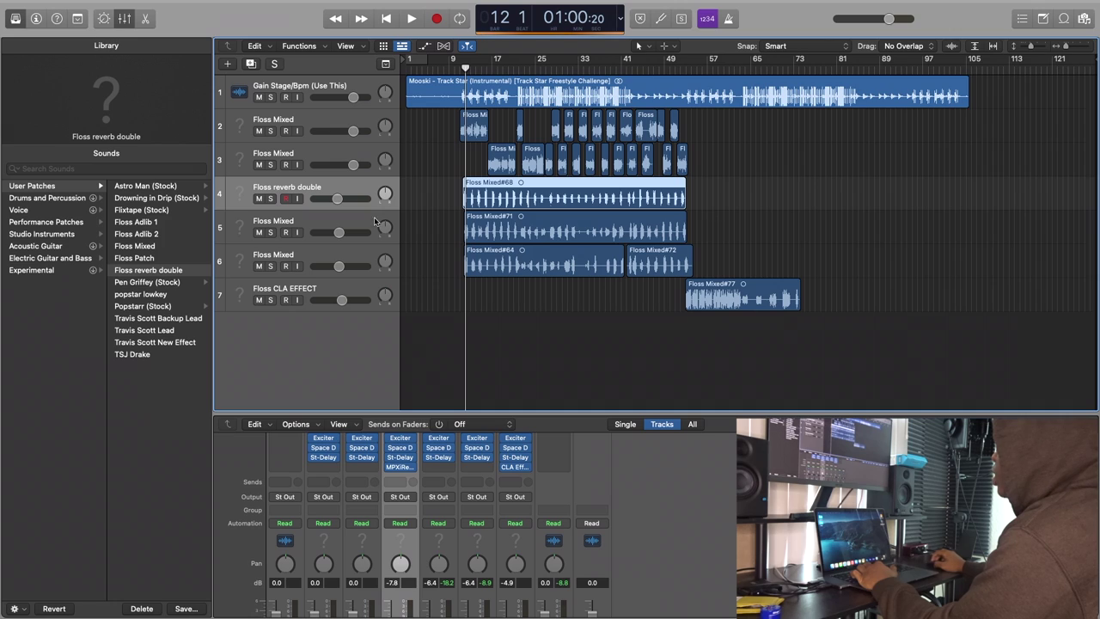
pyautogui.click(312, 229)
pyautogui.keyDown('shift'); pyautogui.click(330, 249); pyautogui.keyUp('shift')
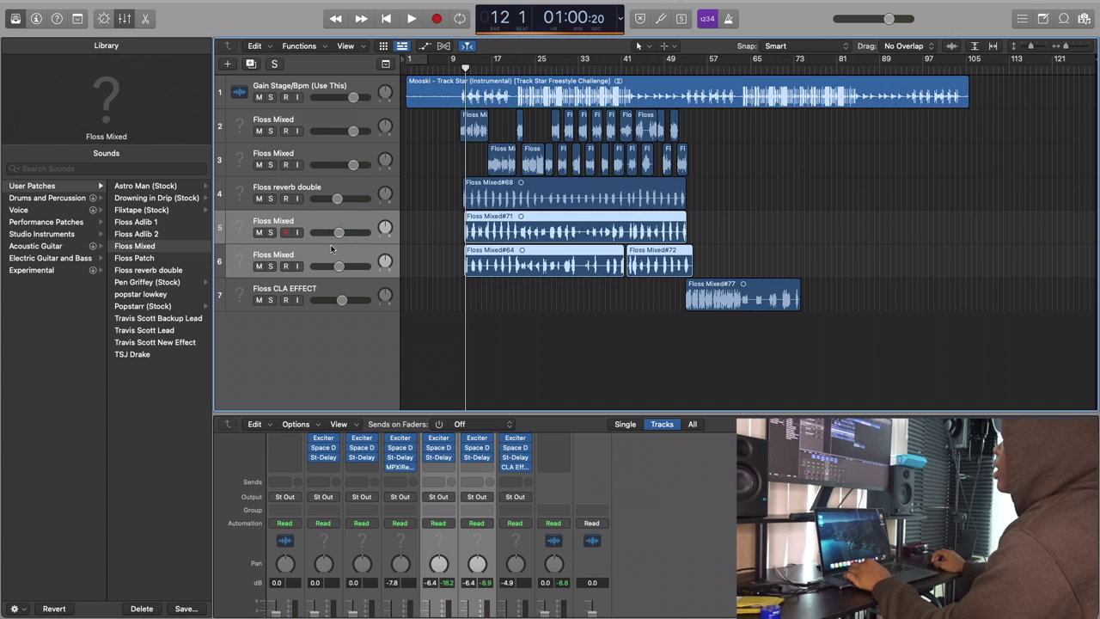
pyautogui.click(334, 290)
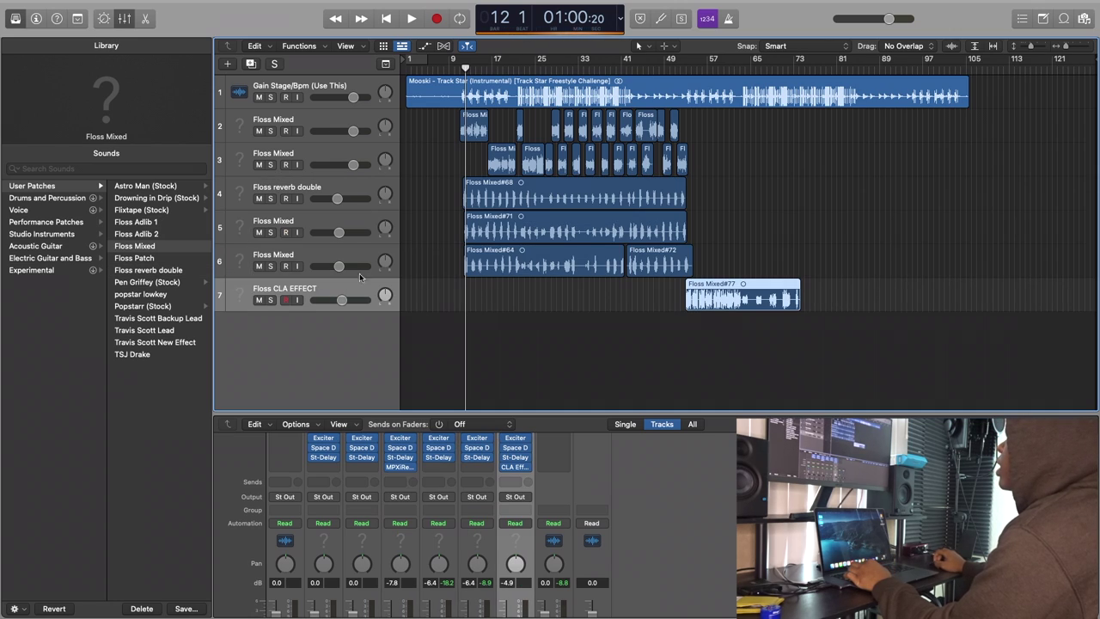
# - Solo the two Floss Mixed tracks 5 and 6 and play them back from just after bar 11
pyautogui.click(285, 228)
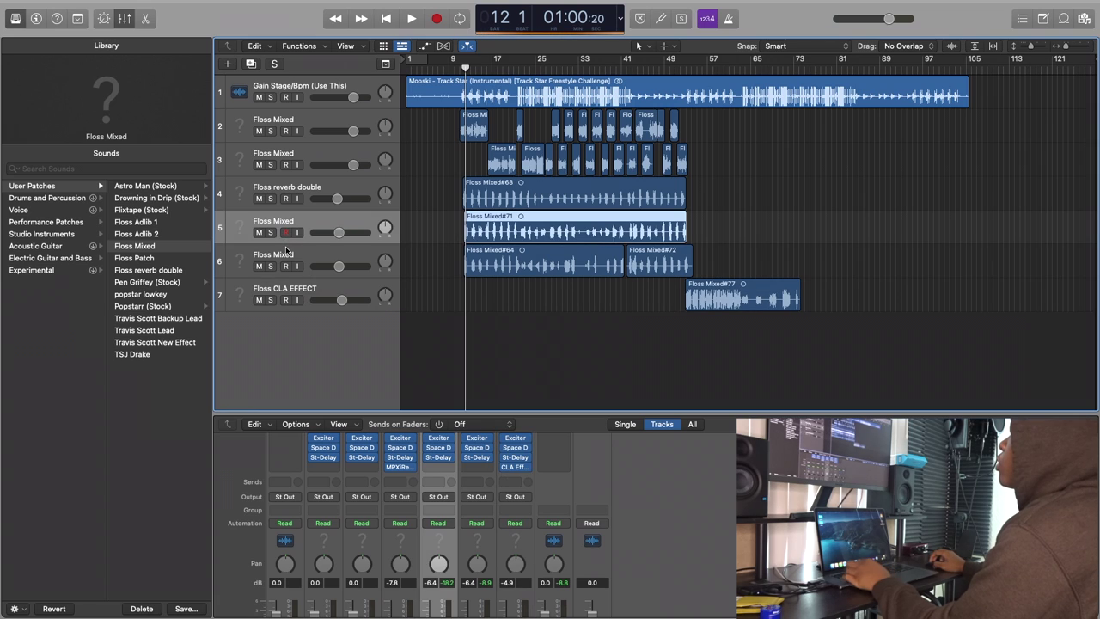
pyautogui.keyDown('shift'); pyautogui.click(286, 253); pyautogui.keyUp('shift')
pyautogui.press('s')
pyautogui.press('super+Right')
pyautogui.press('super+Right')
pyautogui.press('super+Right')
pyautogui.press('super+Right')
pyautogui.press('super+Right')
pyautogui.press('super+Right')
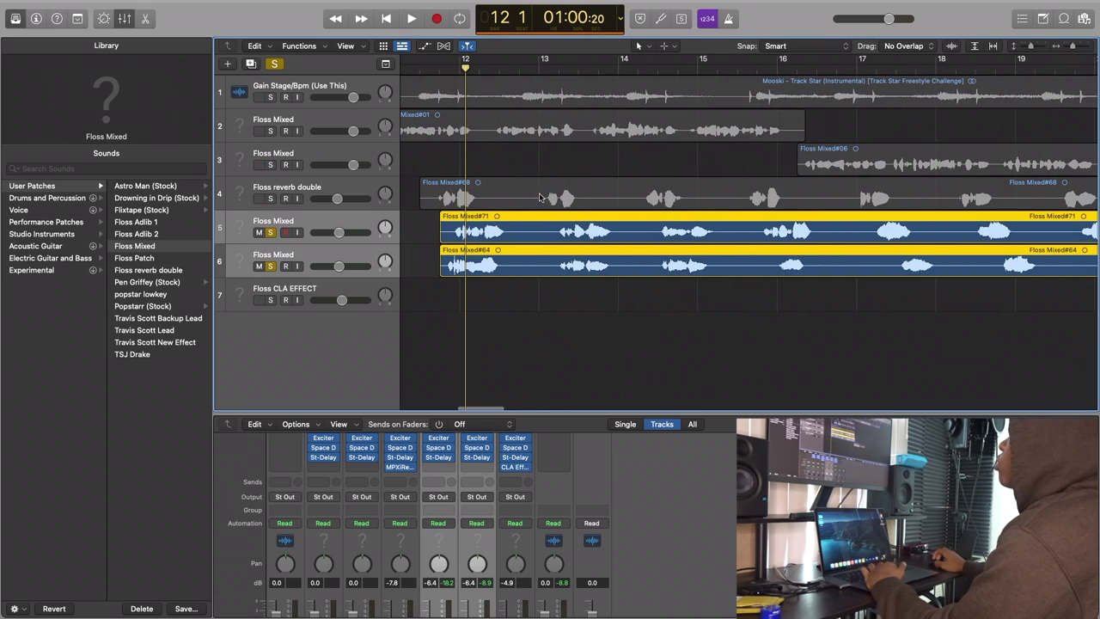
pyautogui.click(407, 69)
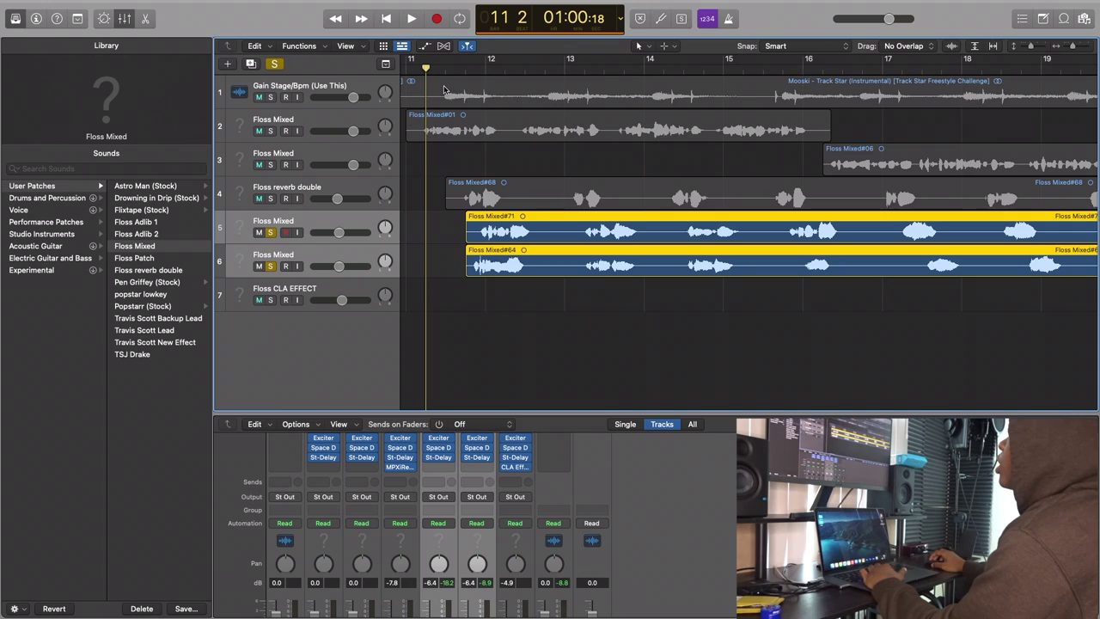
pyautogui.press('space')
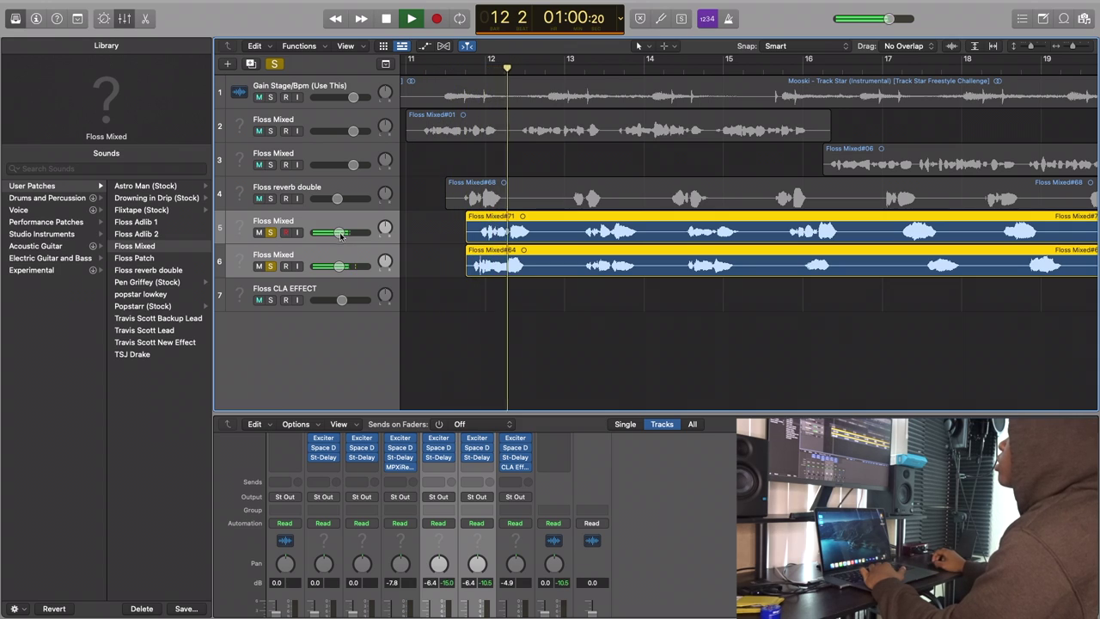
# - Lower tracks 5 and 6 to -10.2 dB and pan track 5 to +63 and track 6 to -64
pyautogui.moveTo(340, 235); pyautogui.dragTo(385, 228)
pyautogui.press('space')
pyautogui.click(399, 256)
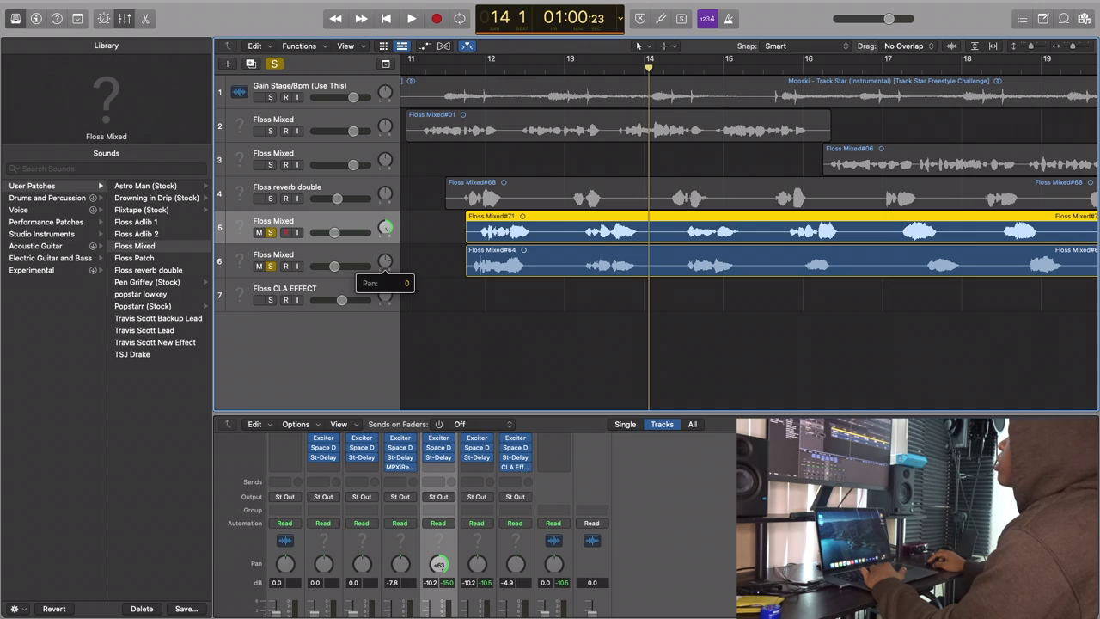
# - Replay the soloed tracks from just after bar 11 and slightly trim the start of region Floss Mixed#71 on track 5
pyautogui.click(426, 68)
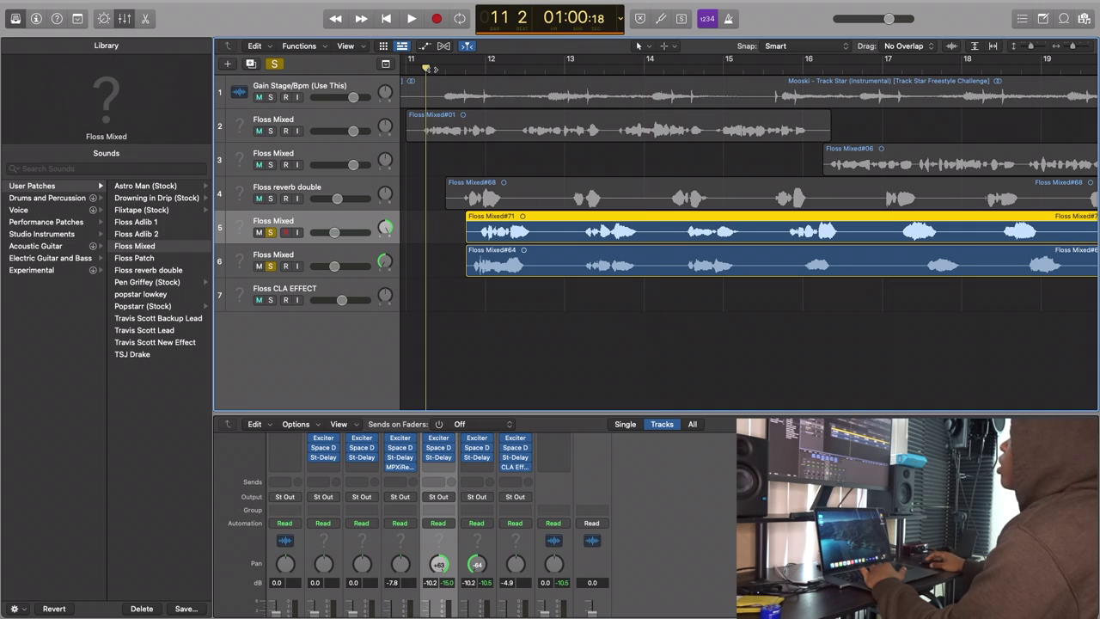
pyautogui.click(350, 253)
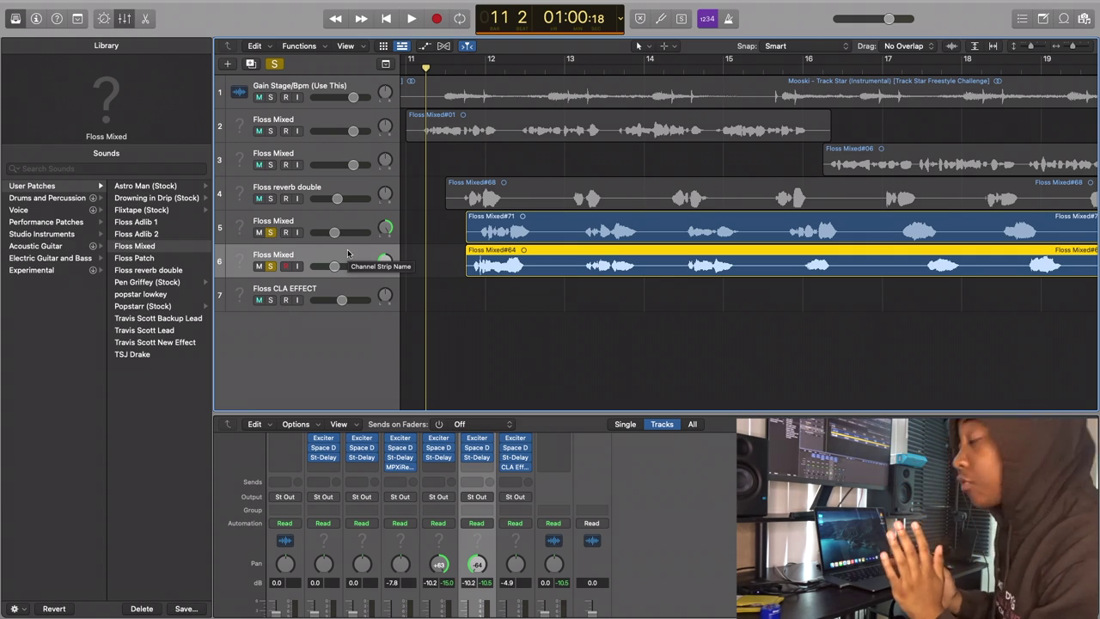
pyautogui.press('space')
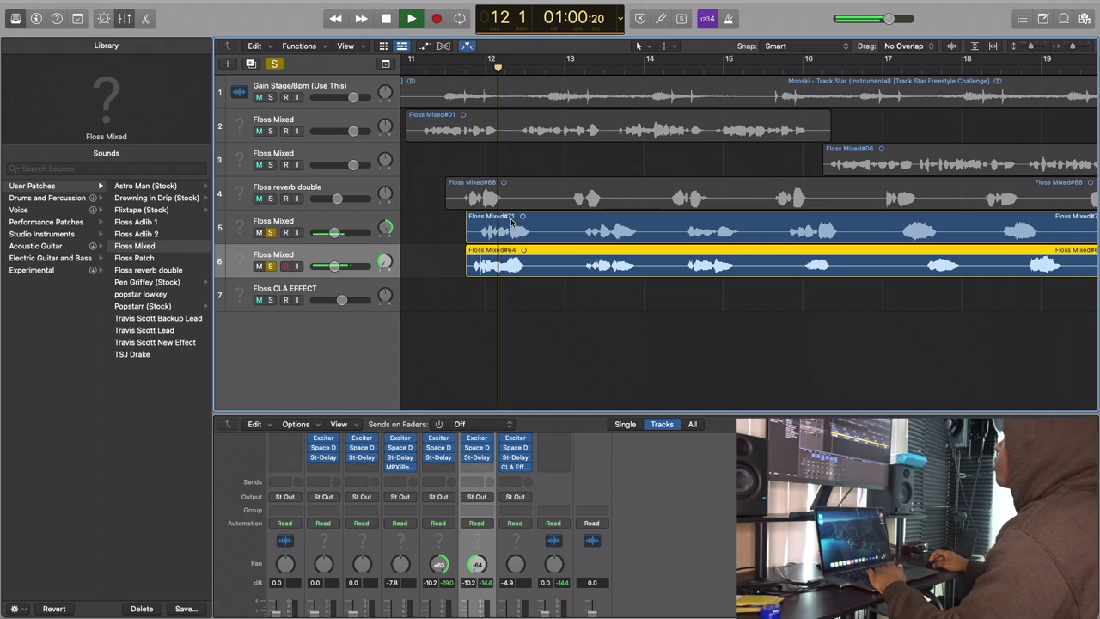
pyautogui.moveTo(466, 241); pyautogui.dragTo(477, 241)
pyautogui.click(468, 271)
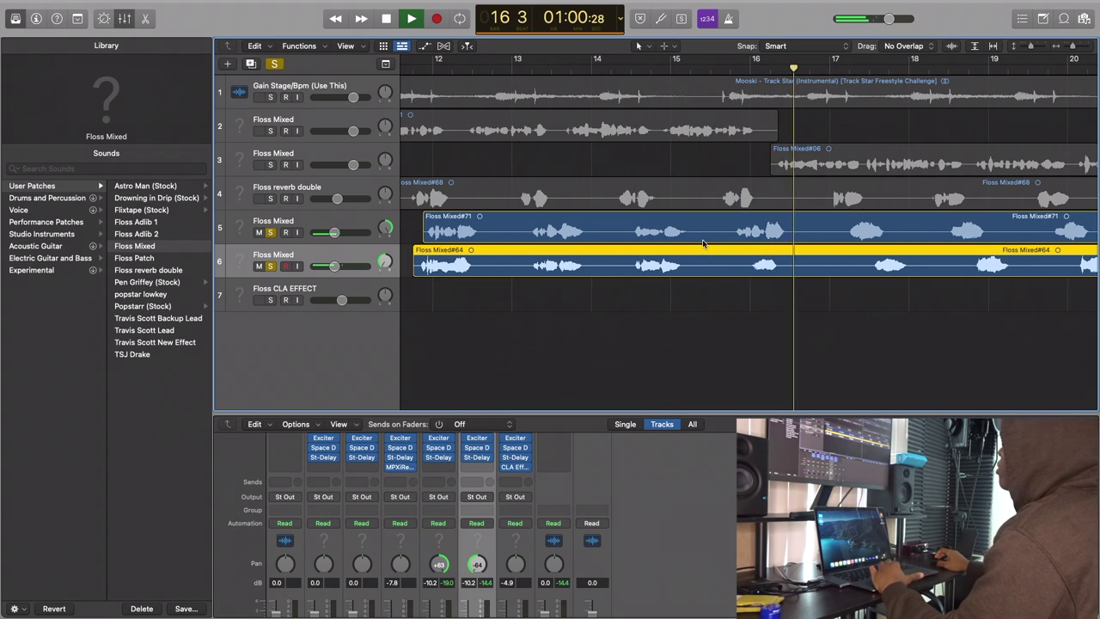
# - Listen on to bar 25, then split track 6's region just before bars 24 and 25 and delete the piece between
pyautogui.press('super+Left')
pyautogui.press('super+Left')
pyautogui.press('super+Left')
pyautogui.press('super+Left')
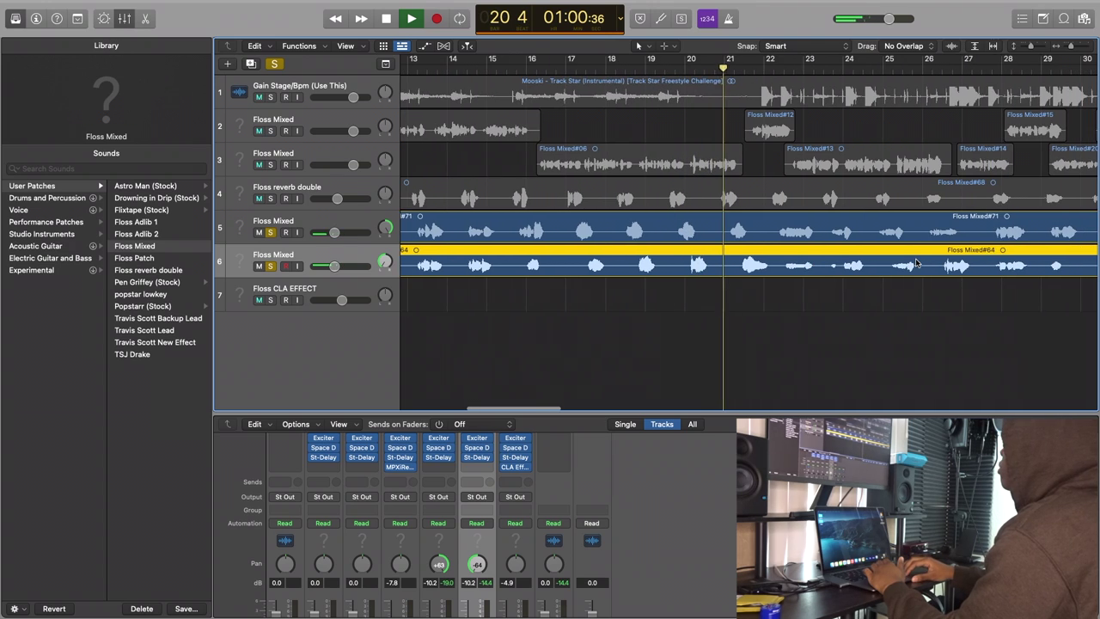
pyautogui.scroll(-5, 742, 249)
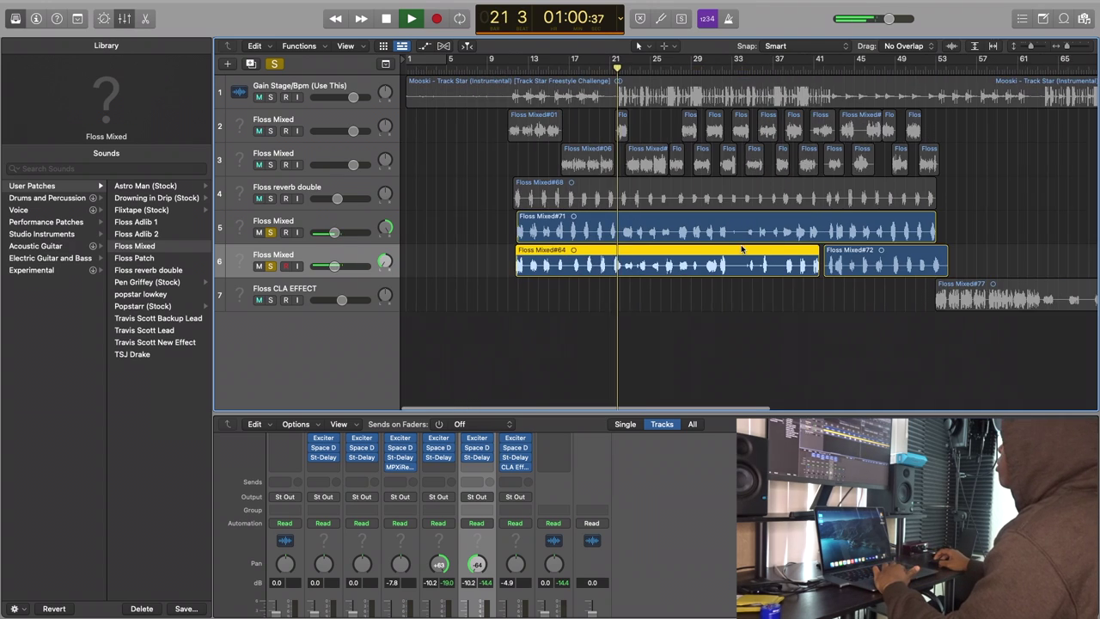
pyautogui.press('super+Right')
pyautogui.press('super+Right')
pyautogui.press('super+Right')
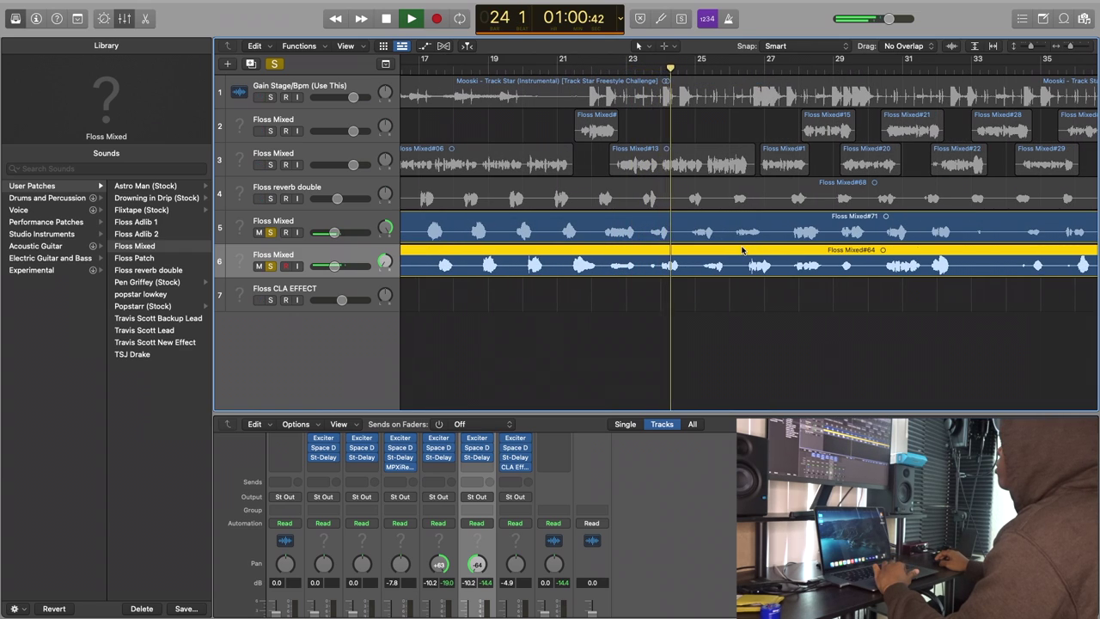
pyautogui.press('space')
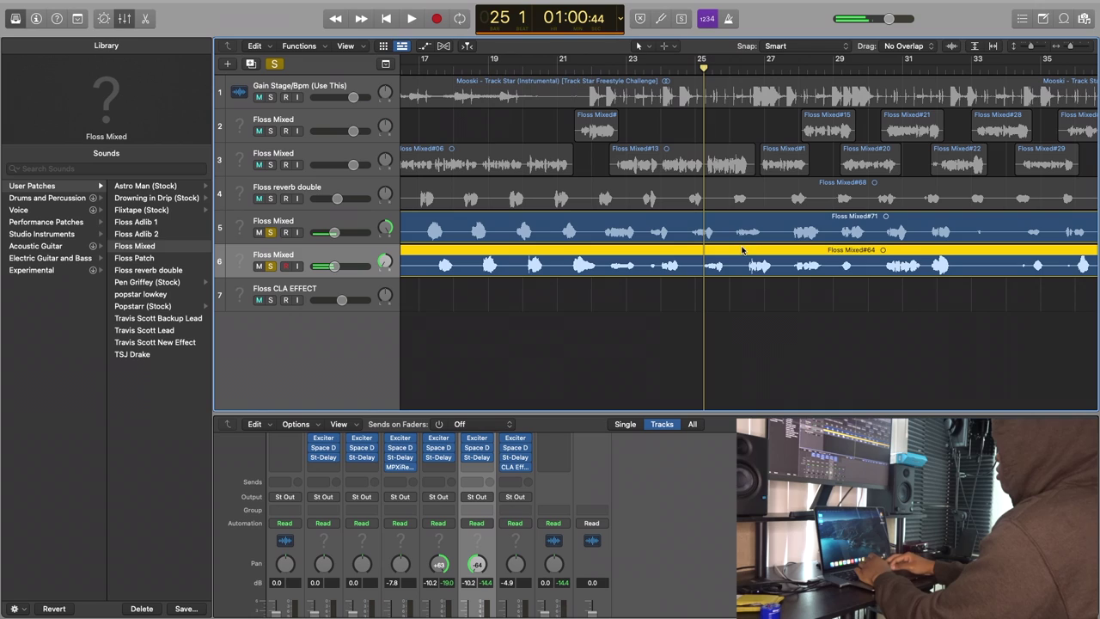
pyautogui.click(660, 267)
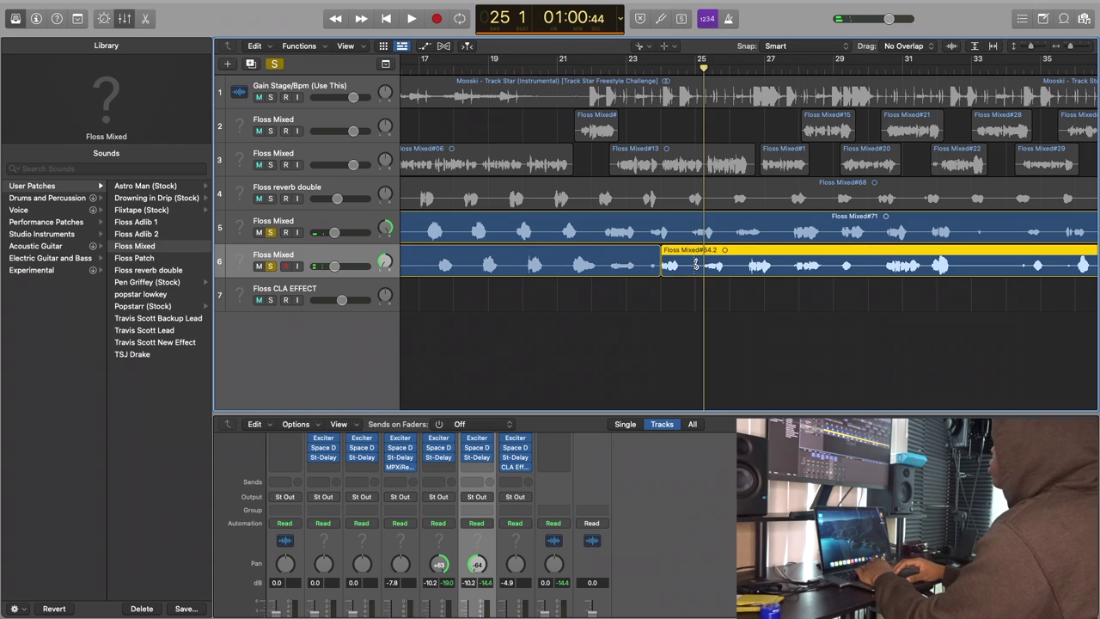
pyautogui.click(700, 266)
pyautogui.click(676, 262)
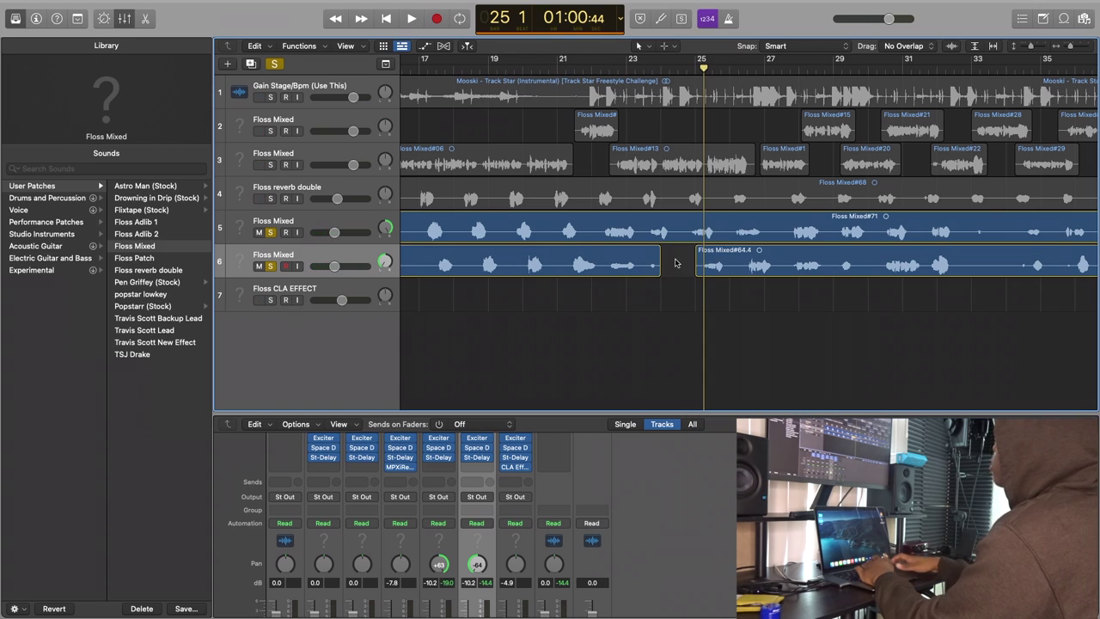
# - Continue playback, split track 6's region shortly before bar 29 and just after bar 30, and delete the piece between
pyautogui.press('space')
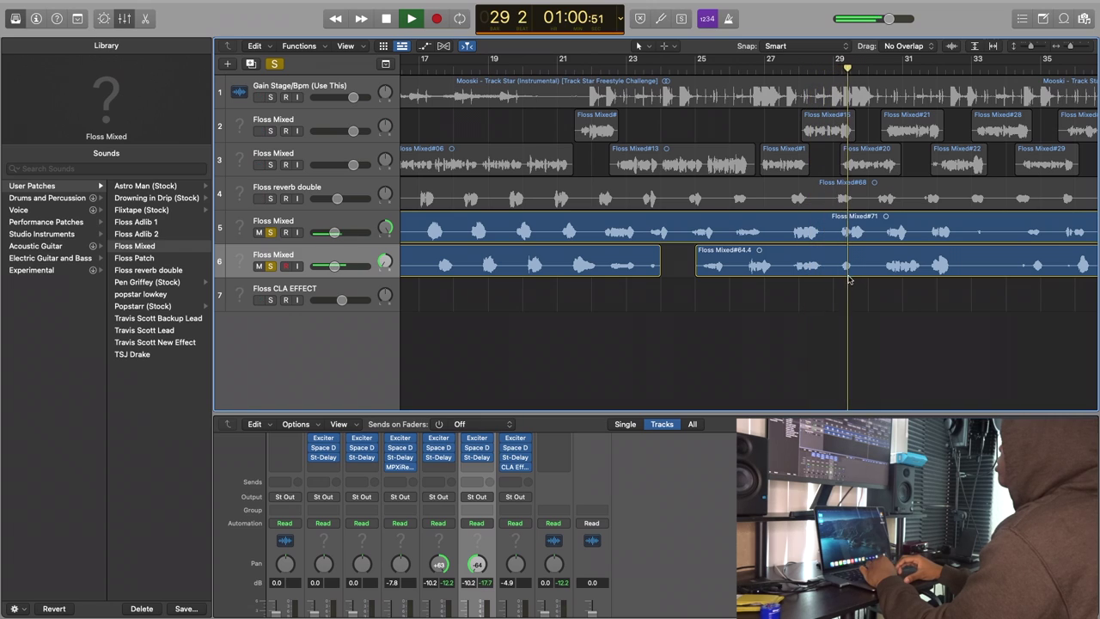
pyautogui.press('t')
pyautogui.press('i')
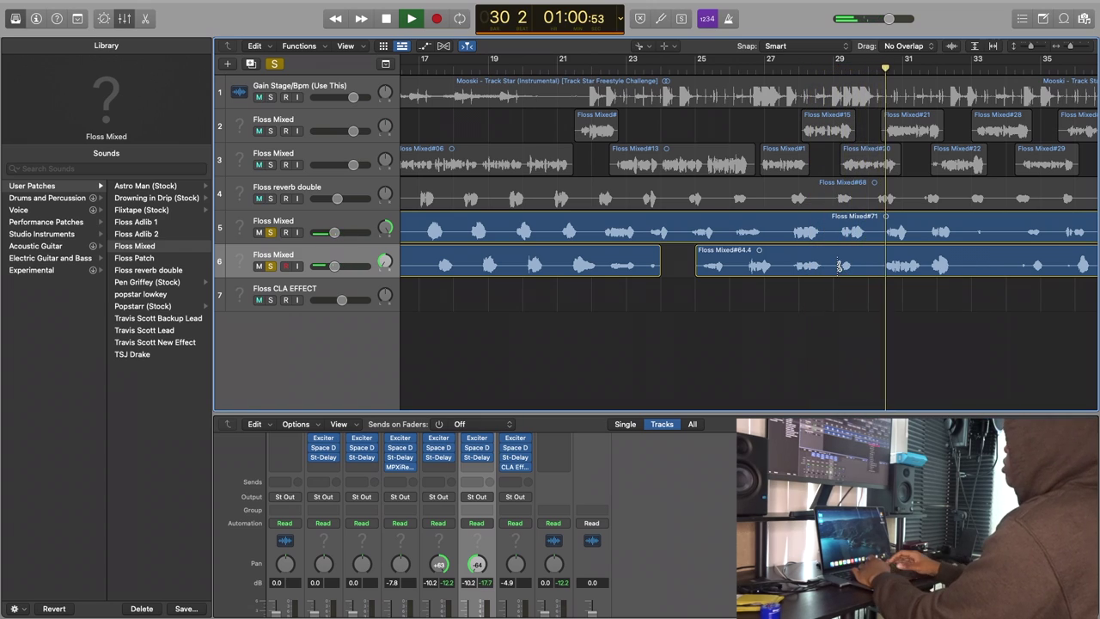
pyautogui.click(829, 265)
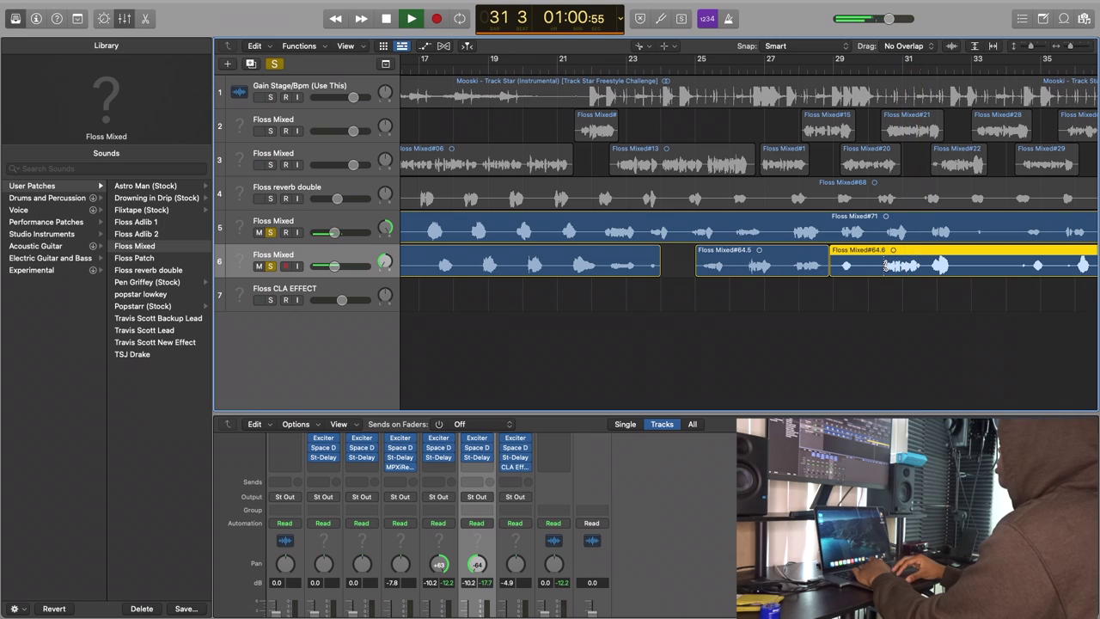
pyautogui.click(885, 266)
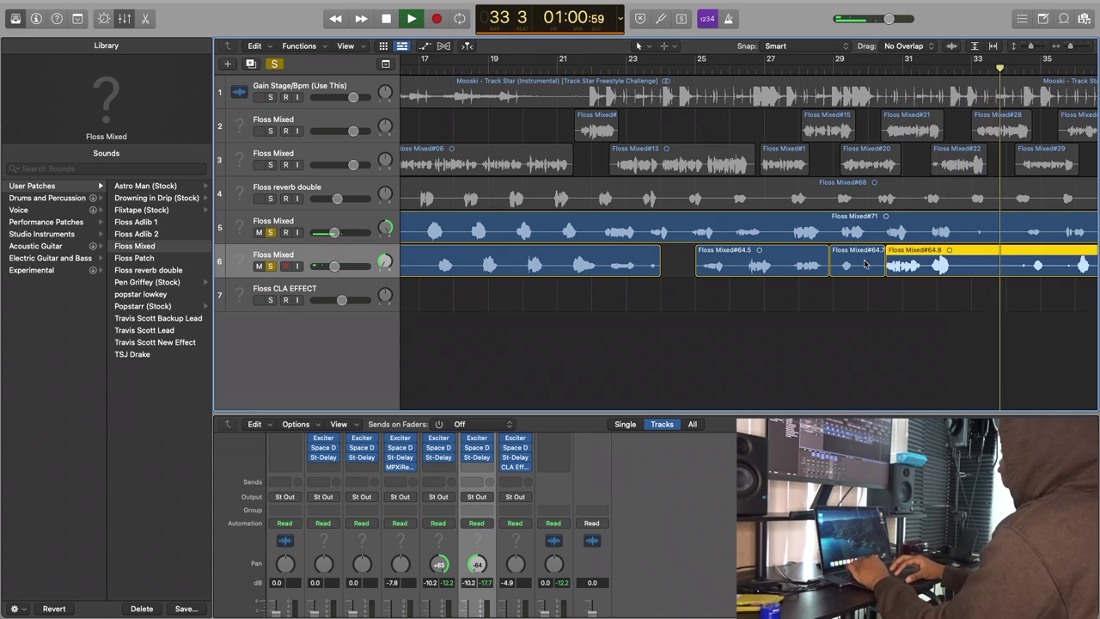
pyautogui.click(865, 264)
pyautogui.press('Delete')
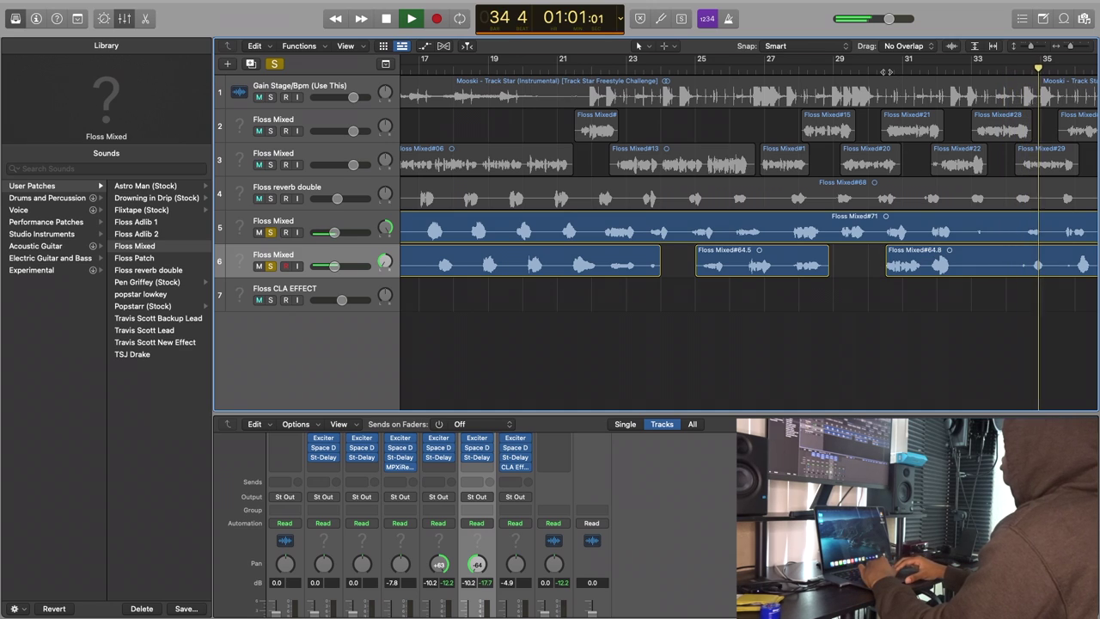
# - Replay from just after bar 30 and split track 5's Floss Mixed#71 region at 32 3 3 1 and shortly after bar 34
pyautogui.click(886, 71)
pyautogui.hscroll(2, 966, 302)
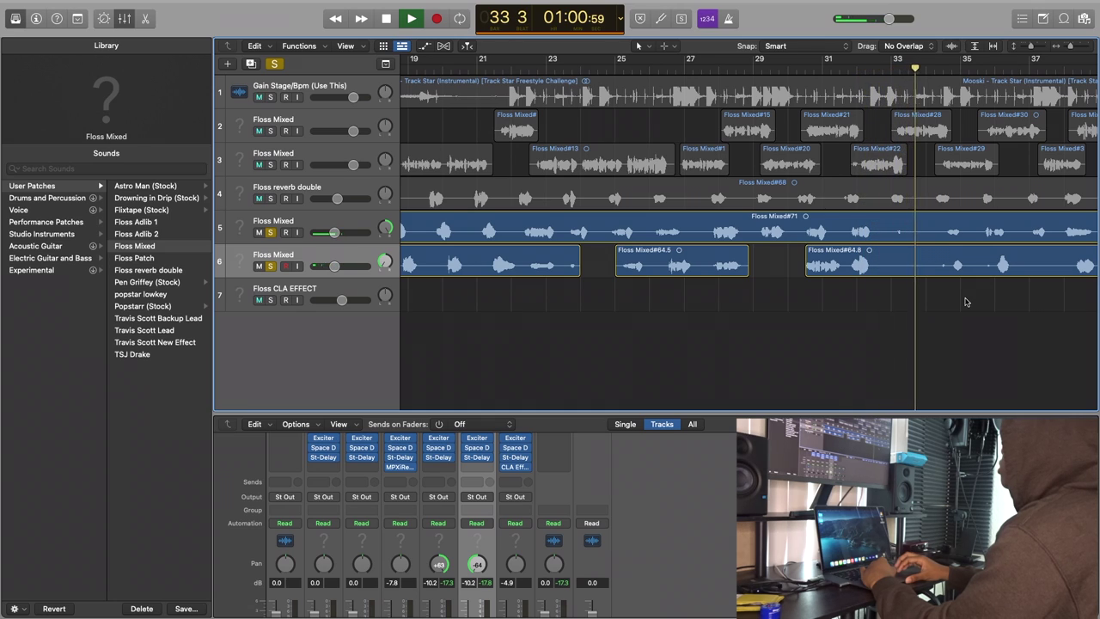
pyautogui.press('t')
pyautogui.press('i')
pyautogui.click(939, 228)
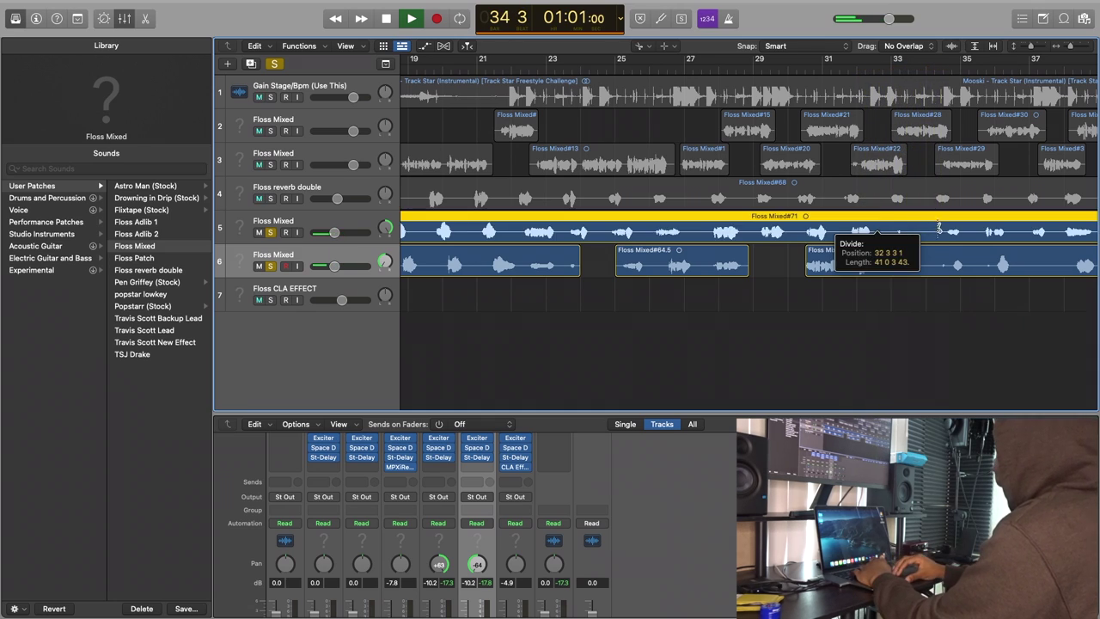
pyautogui.click(939, 228)
# - Split track 6's Floss Mixed#64.8 region at 32 4 3 1 and 38 2 1 1
pyautogui.click(891, 265)
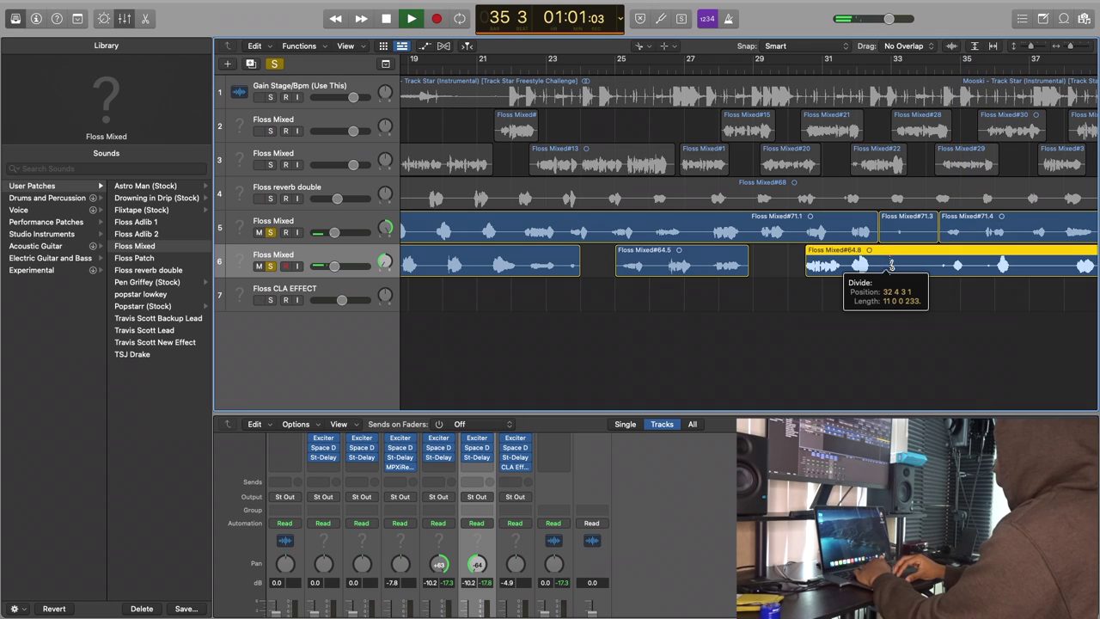
pyautogui.click(891, 267)
pyautogui.click(1011, 265)
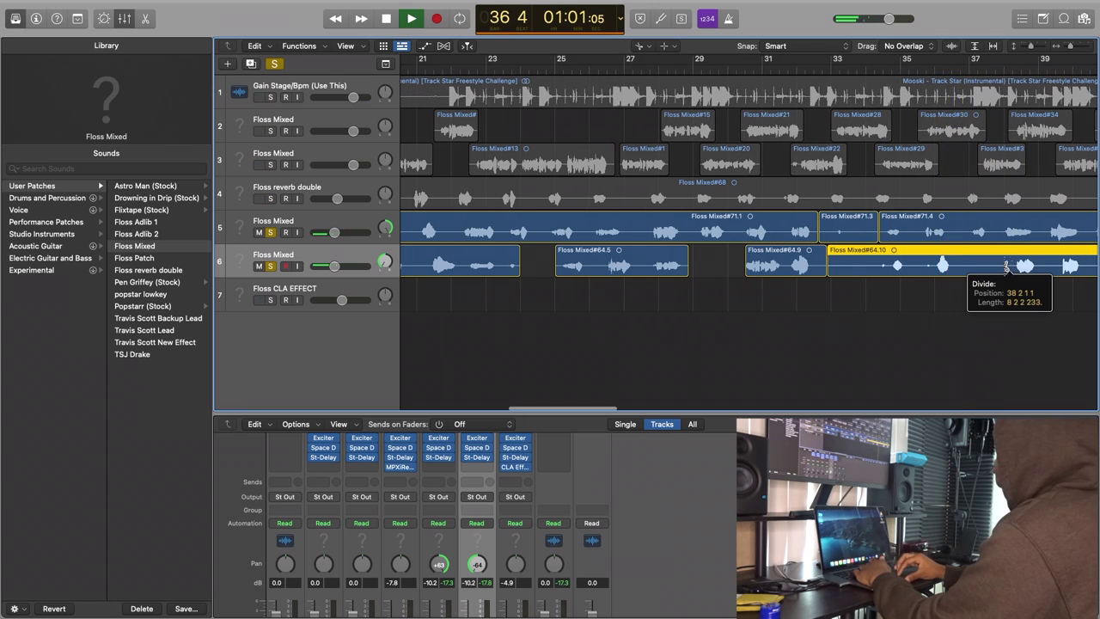
pyautogui.press('t')
pyautogui.press('t')
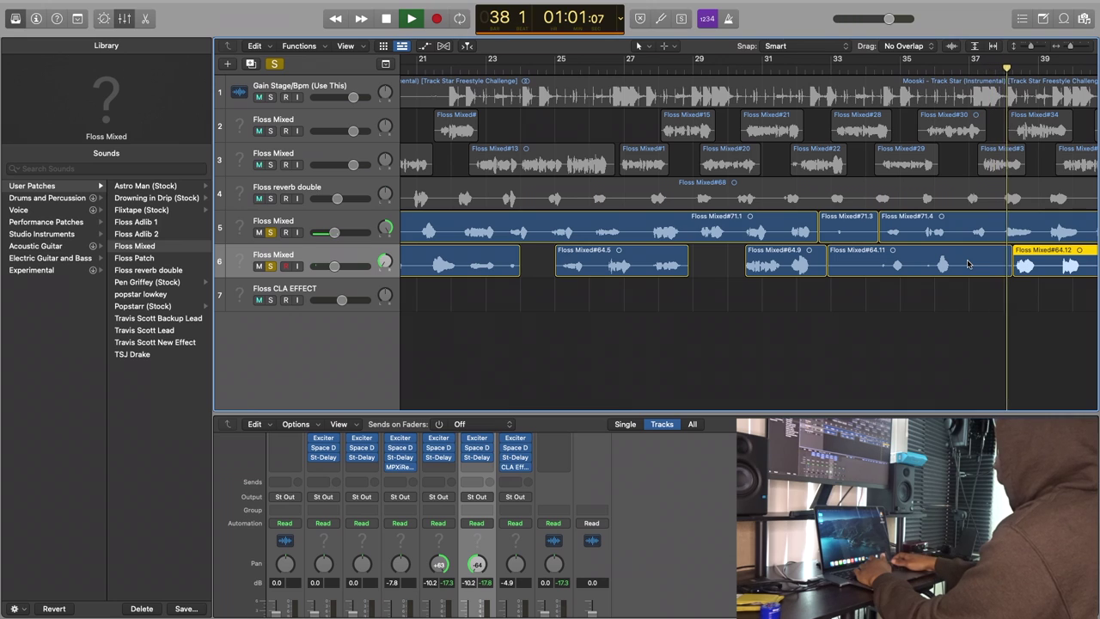
# - Delete the cut-out middle pieces Floss Mixed#64.11 on track 6 and Floss Mixed#71.3 on track 5
pyautogui.click(968, 264)
pyautogui.press('Delete')
pyautogui.click(853, 237)
pyautogui.press('Delete')
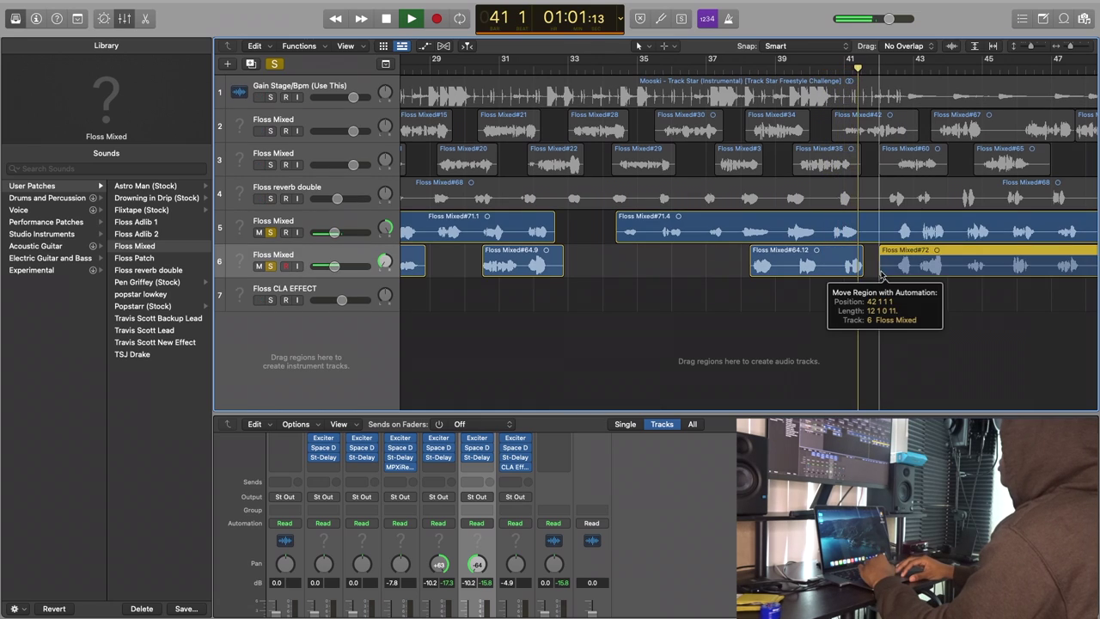
# - Trim region Floss Mixed#72 on track 6 to start slightly after bar 42 and end at about bar 53.5
pyautogui.moveTo(885, 273); pyautogui.dragTo(894, 273)
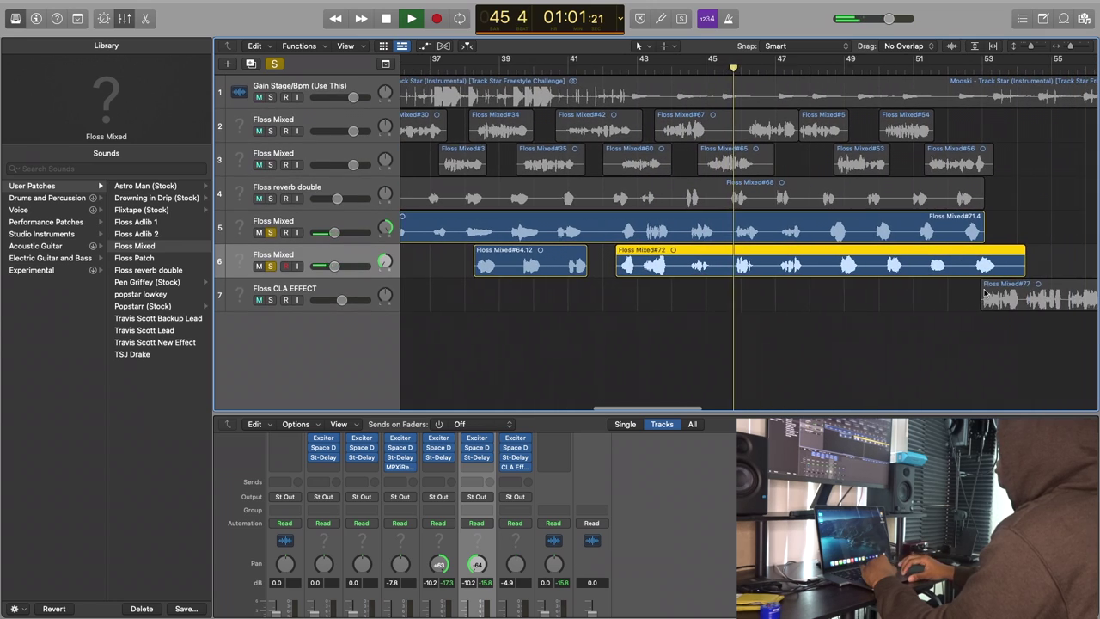
pyautogui.moveTo(1025, 271); pyautogui.dragTo(1000, 275)
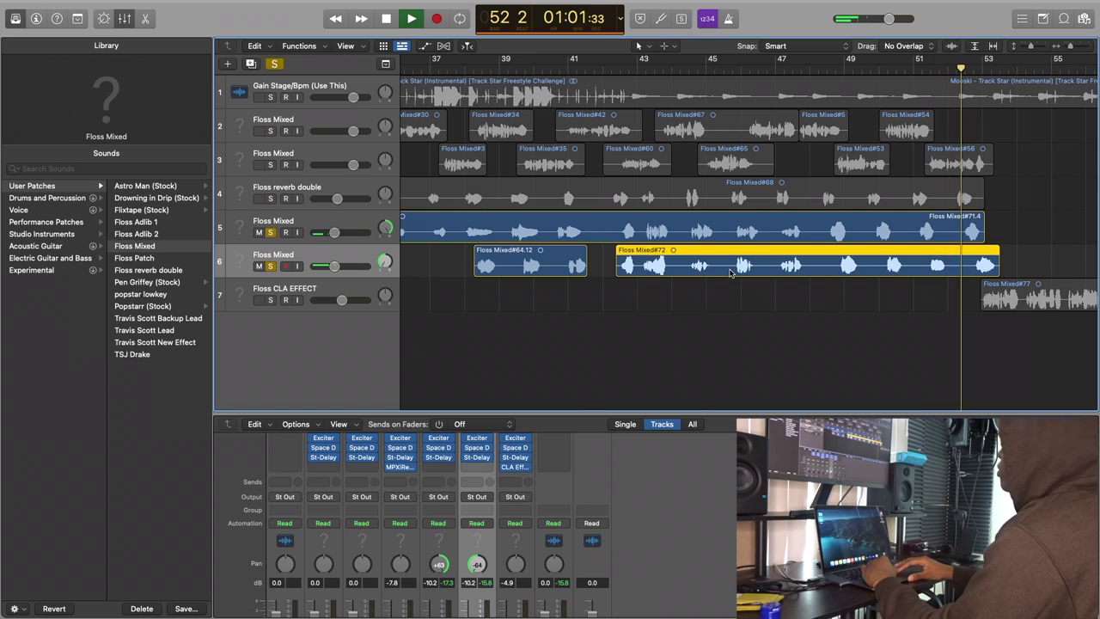
# - Turn off solo on tracks 5 and 6
pyautogui.hscroll(-5, 730, 272)
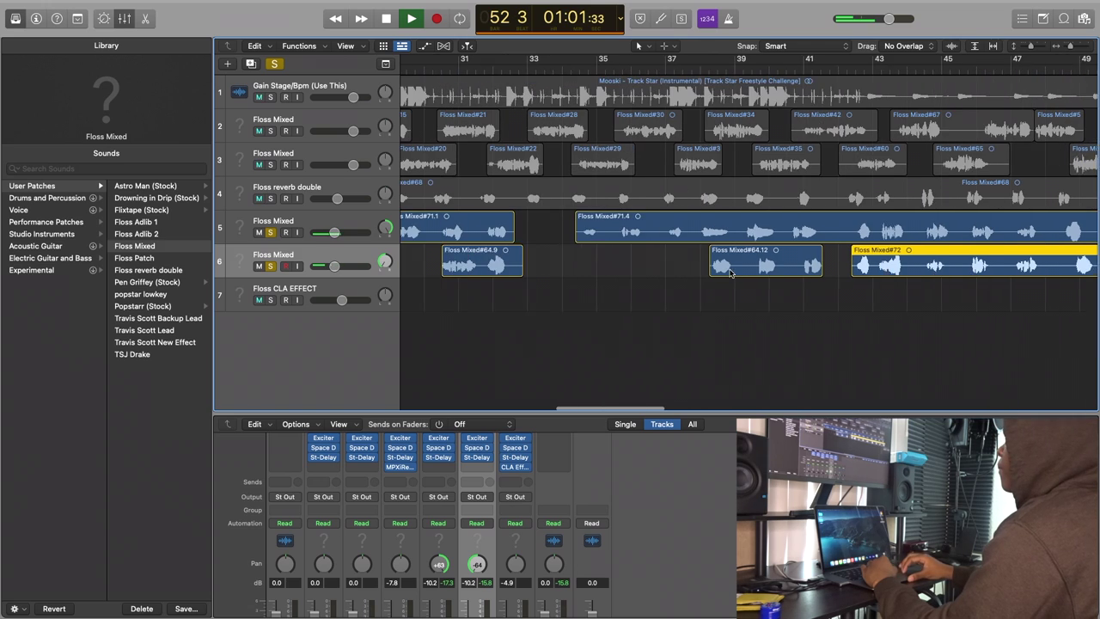
pyautogui.click(271, 232)
pyautogui.click(269, 266)
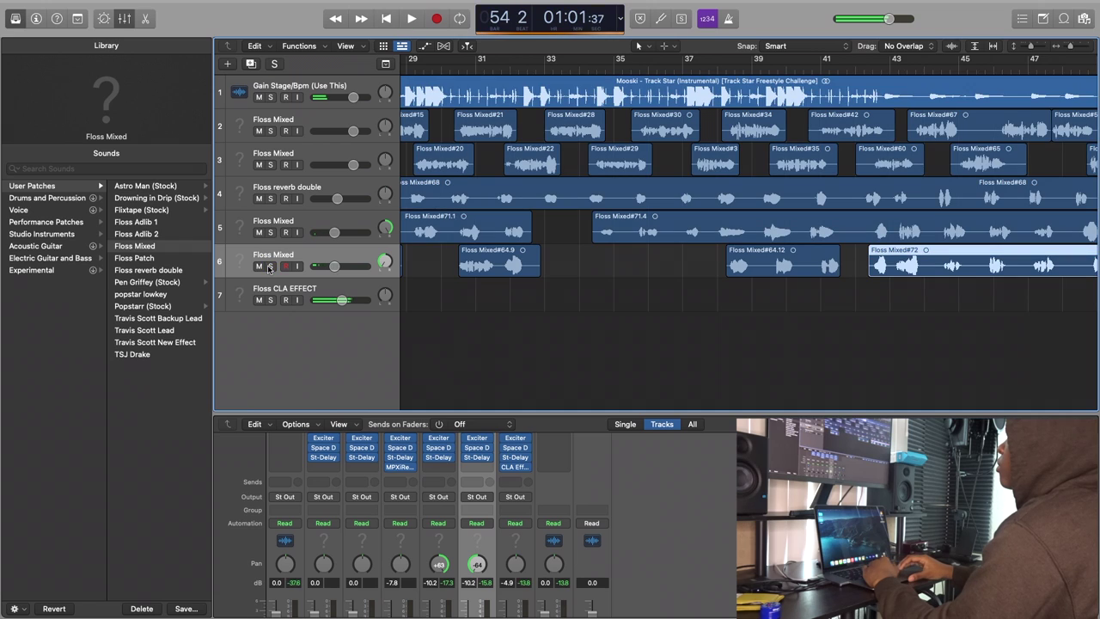
# - Shorten the end of region Floss Mixed#64.9 on track 6 to about 32 3
pyautogui.hscroll(-4, 748, 284)
pyautogui.doubleClick(785, 267)
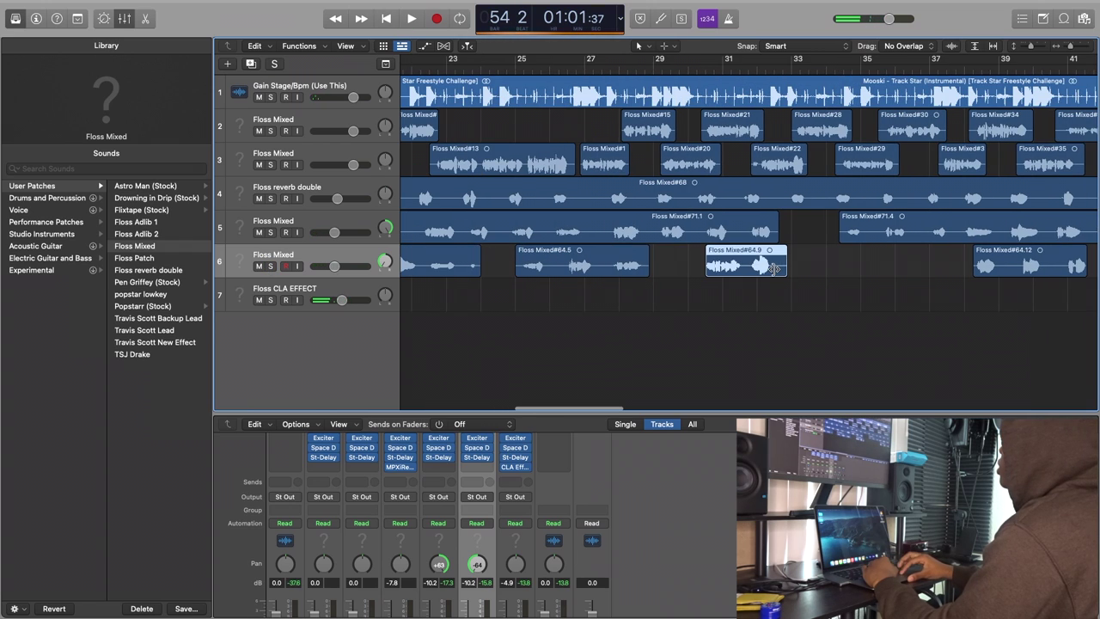
pyautogui.moveTo(785, 267); pyautogui.dragTo(776, 269)
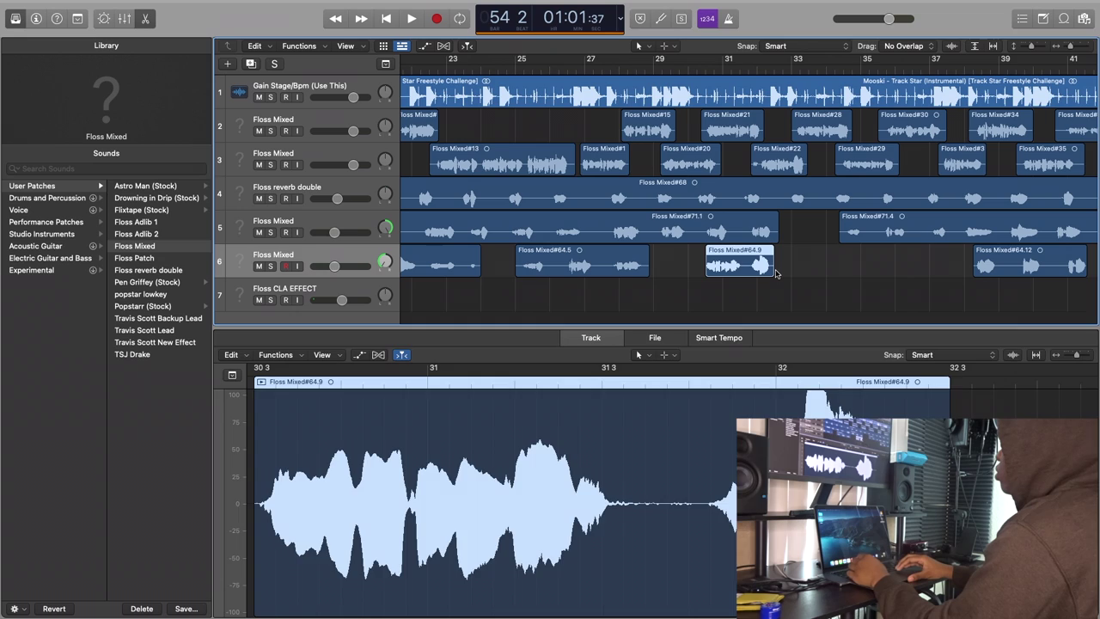
pyautogui.press('x')
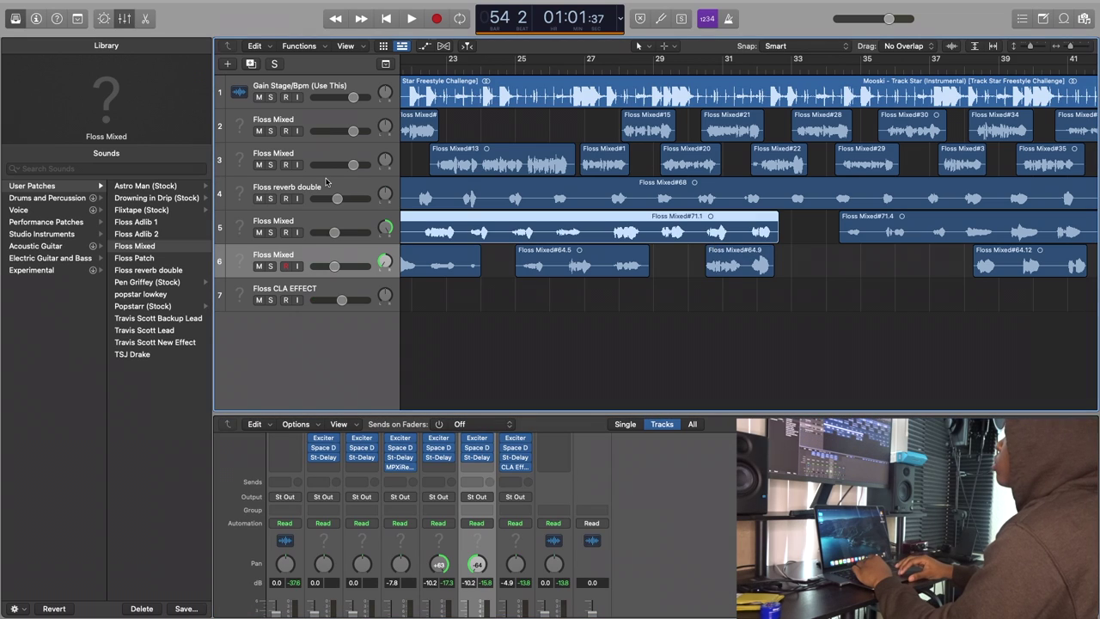
# - Solo the Floss reverb double track and, during playback, trim the start of region Floss Mixed#68 to about bar 11.6
pyautogui.click(325, 181)
pyautogui.press('s')
pyautogui.hscroll(-6, 514, 206)
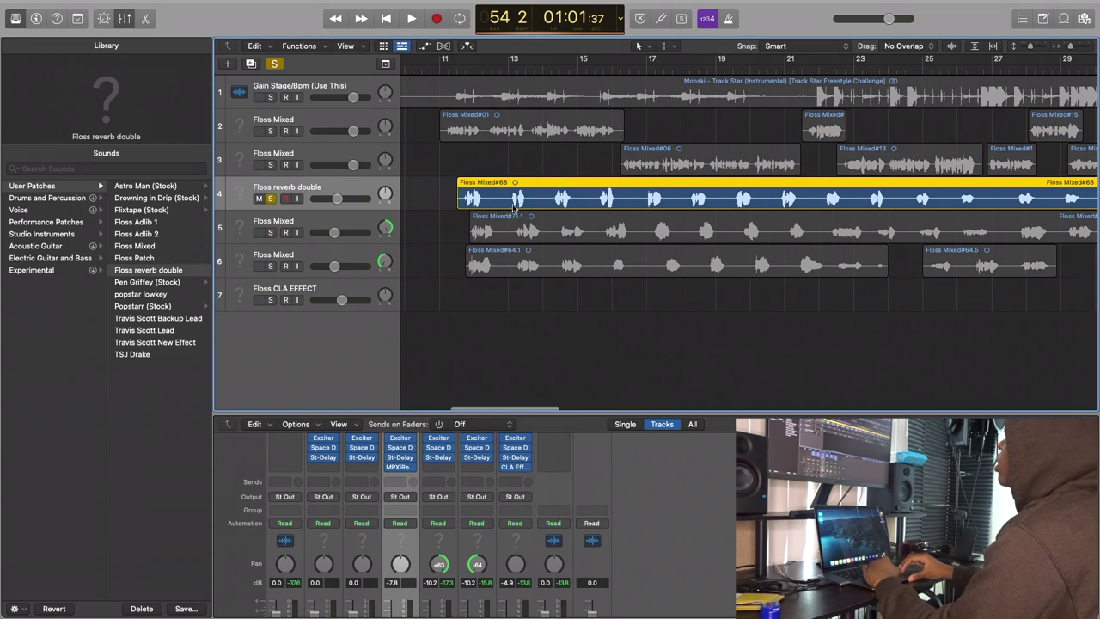
pyautogui.click(446, 74)
pyautogui.press('space')
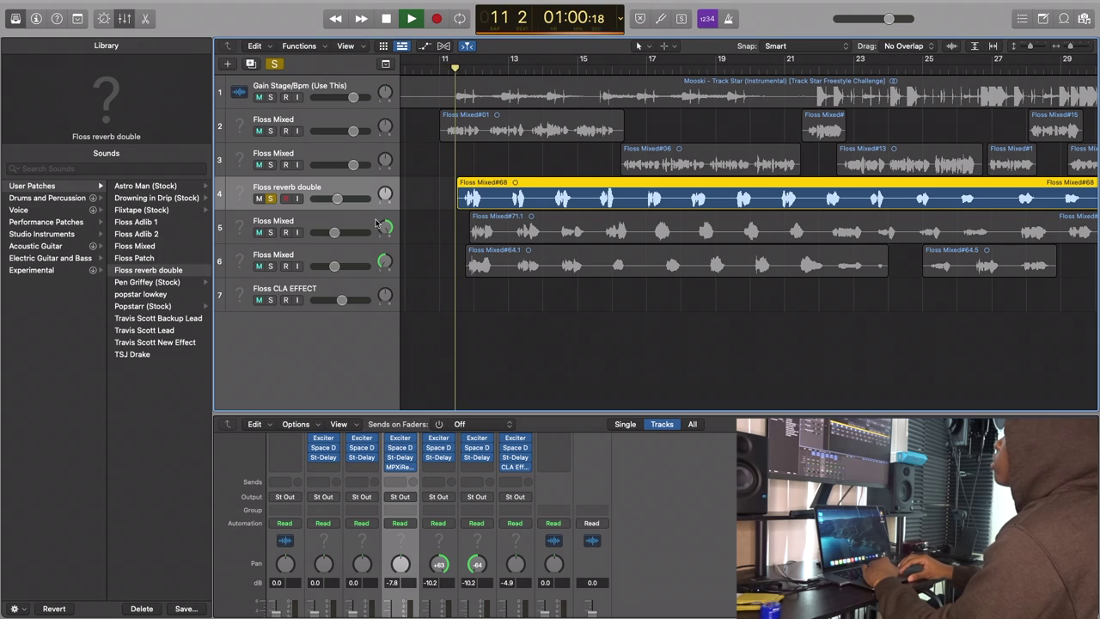
pyautogui.moveTo(462, 208); pyautogui.dragTo(468, 208)
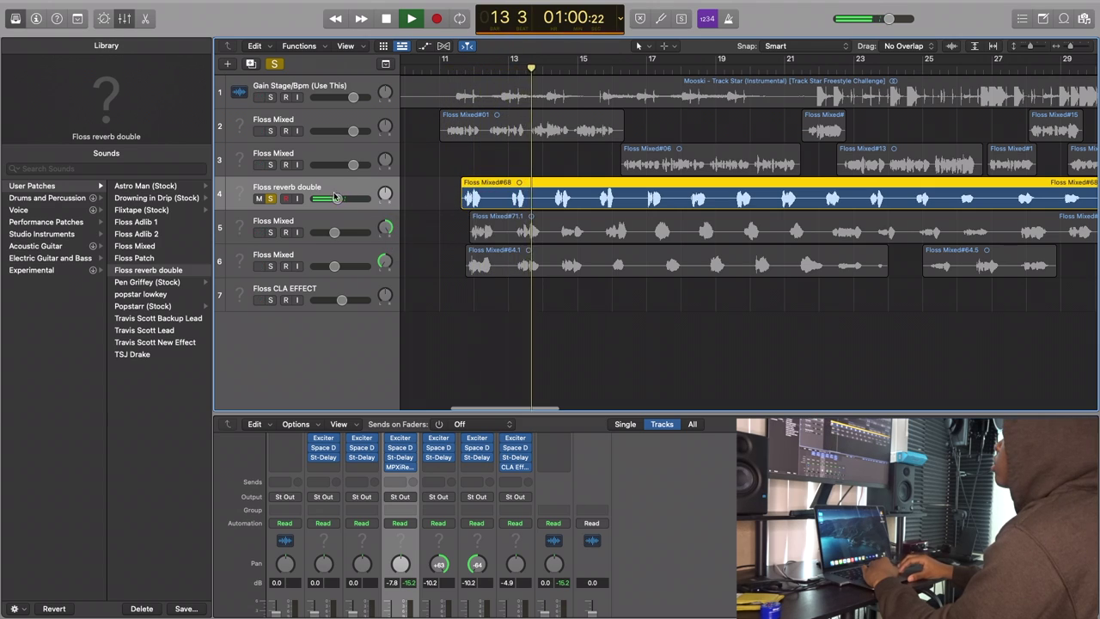
# - Set the Floss reverb double track's volume to -6.2 dB and listen to it soloed across its region
pyautogui.moveTo(337, 199); pyautogui.dragTo(339, 198)
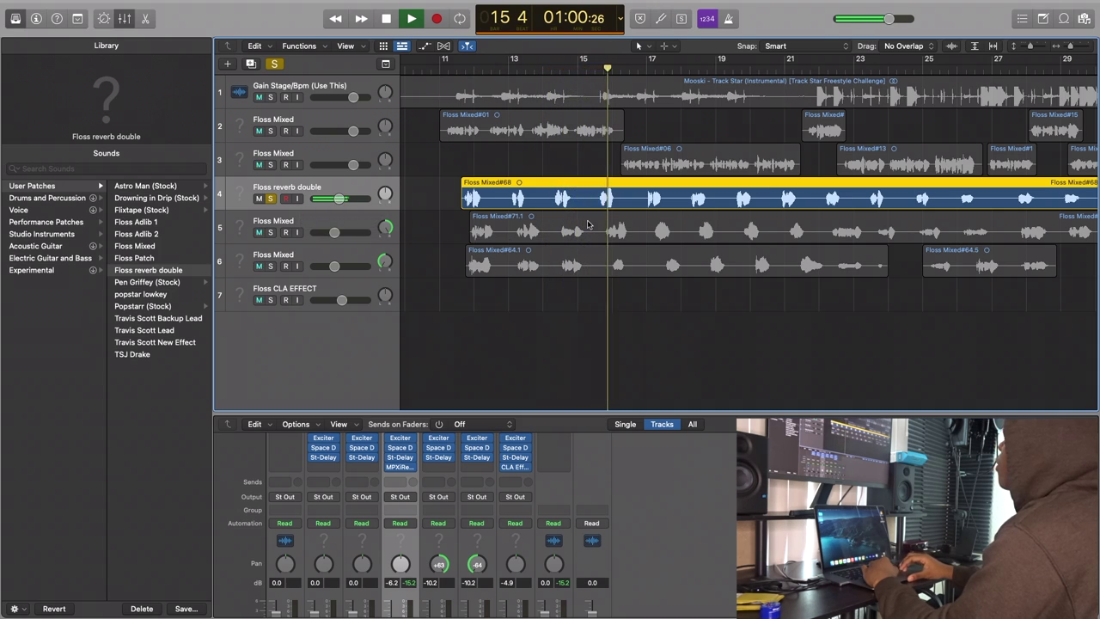
pyautogui.hscroll(8, 588, 225)
pyautogui.scroll(-8, 587, 225)
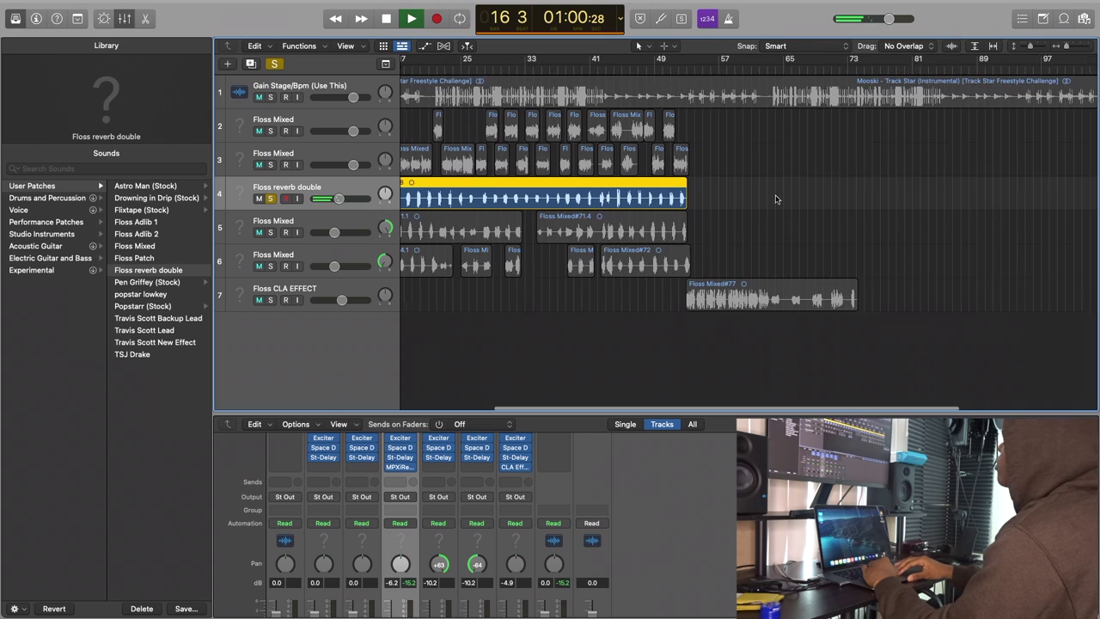
pyautogui.hscroll(-3, 670, 155)
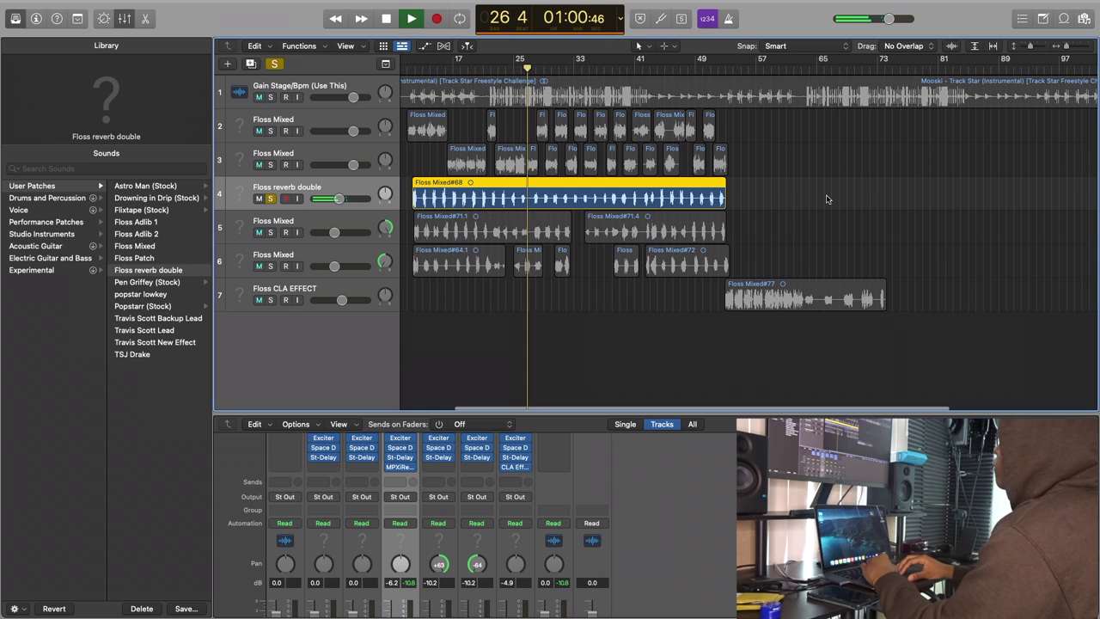
pyautogui.press('super+Right')
pyautogui.press('super+Right')
pyautogui.press('super+Right')
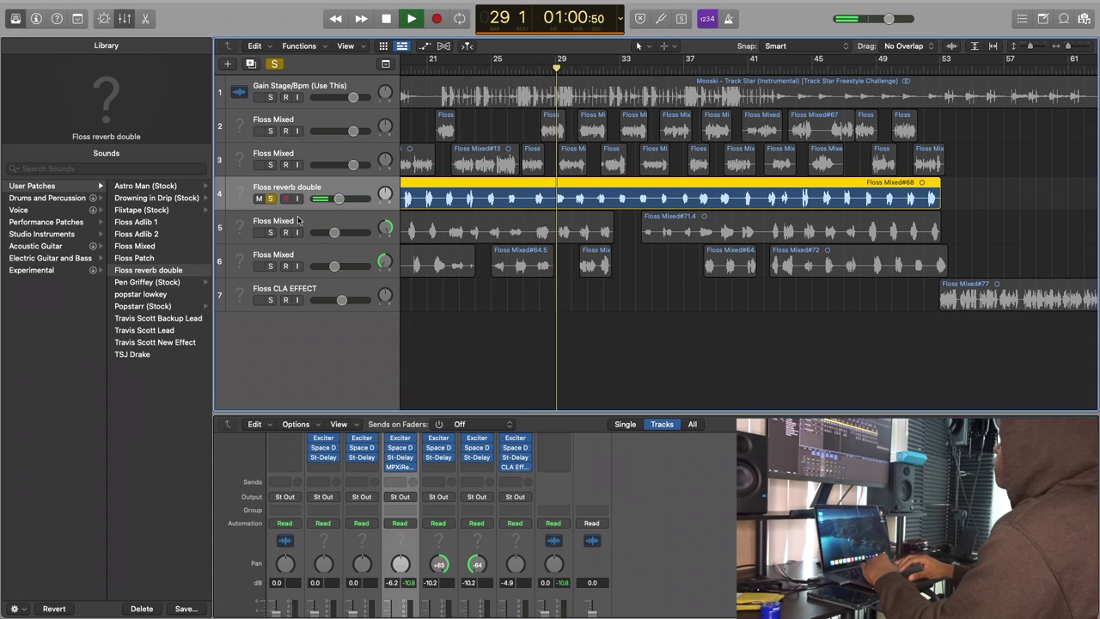
# - Turn off solo on the Floss reverb double track and play the full mix from bar 10
pyautogui.press('s')
pyautogui.press('space')
pyautogui.hscroll(-4, 553, 220)
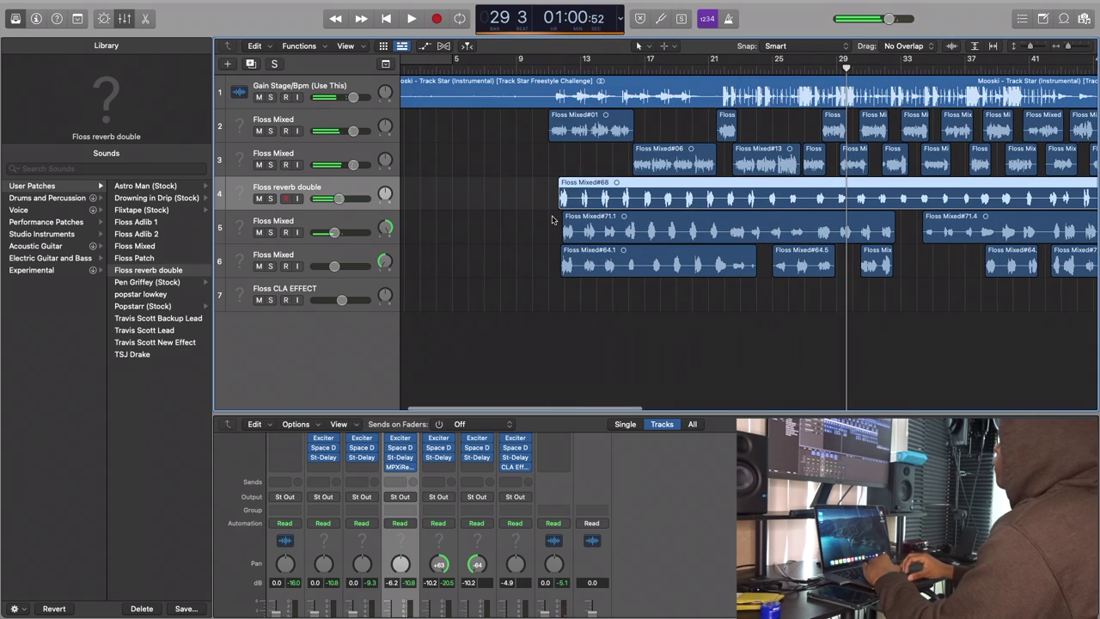
pyautogui.click(533, 72)
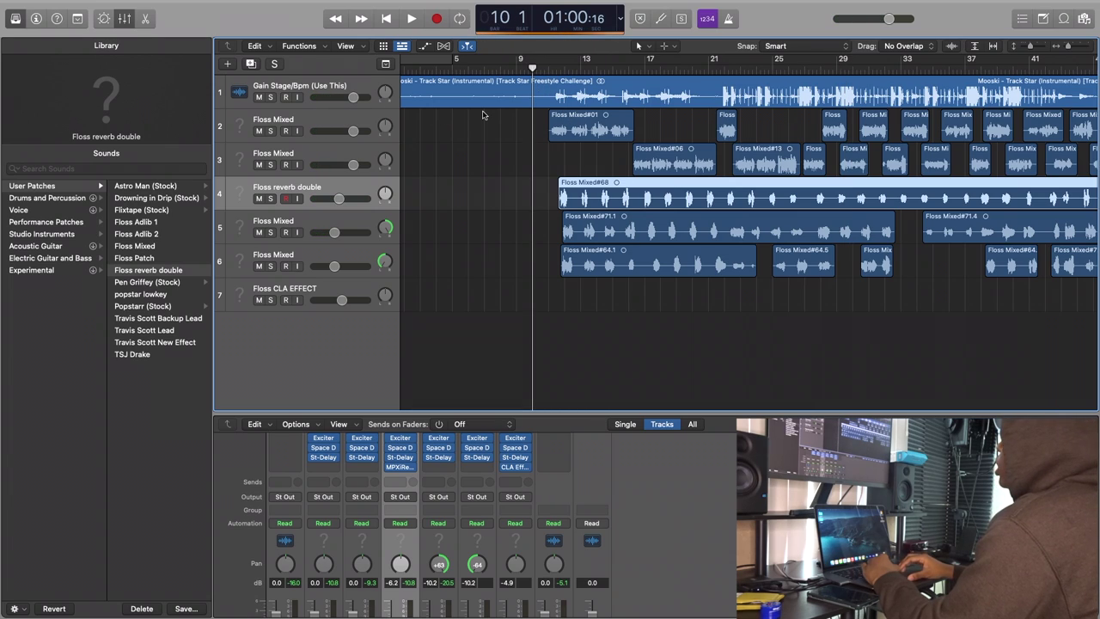
pyautogui.hscroll(2, 533, 115)
pyautogui.press('space')
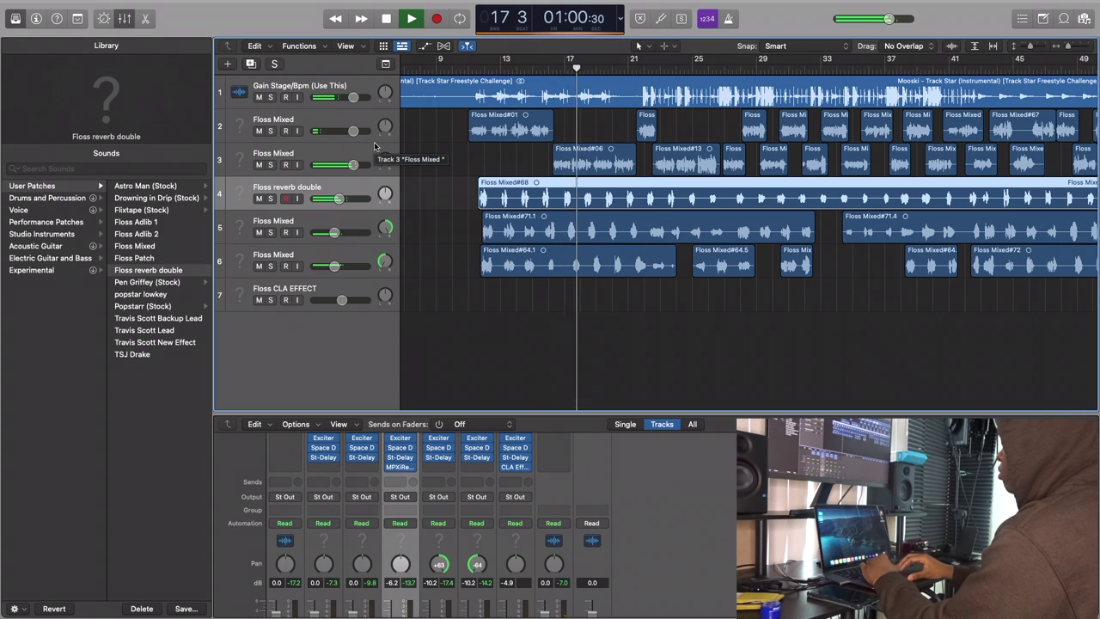
pyautogui.press('space')
# - Show track automation, select tracks 5 and 6, and play the section from bar 16
pyautogui.click(565, 234)
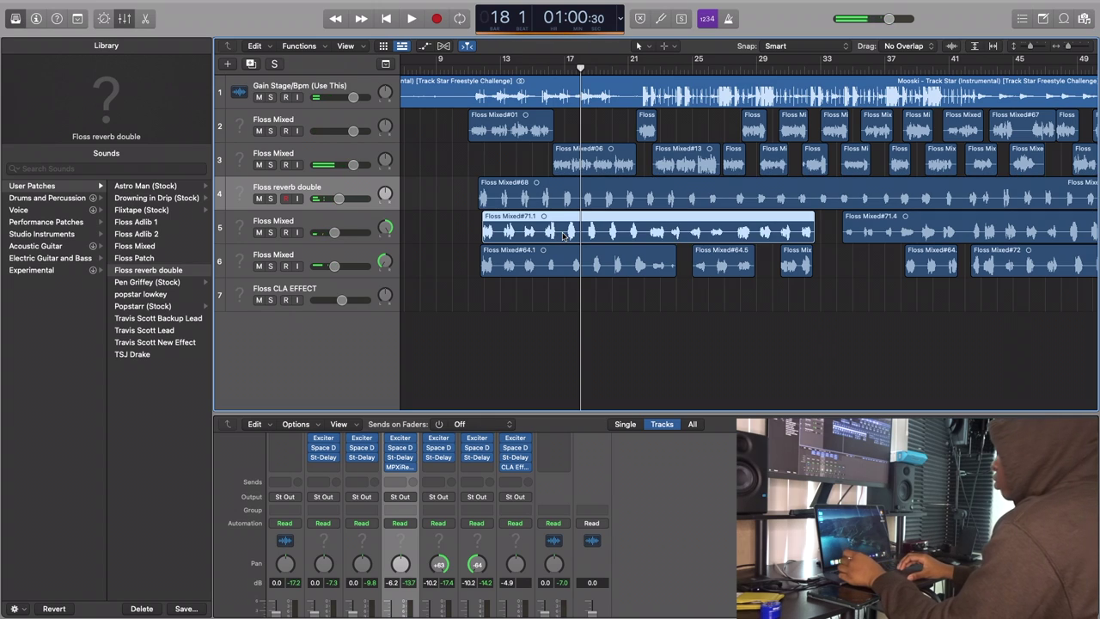
pyautogui.press('a')
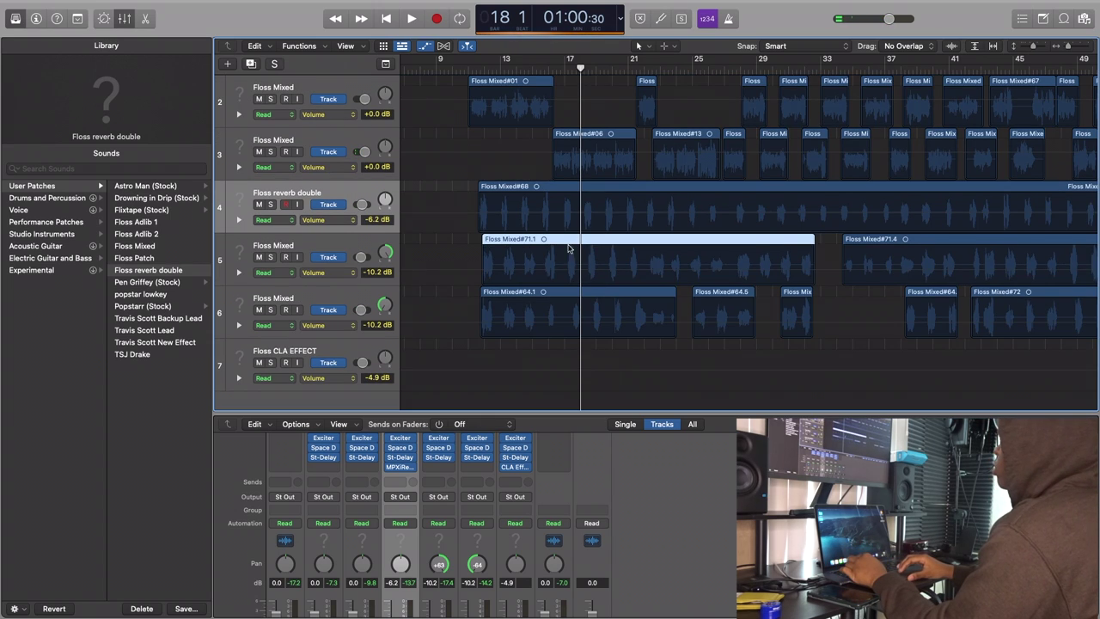
pyautogui.click(329, 246)
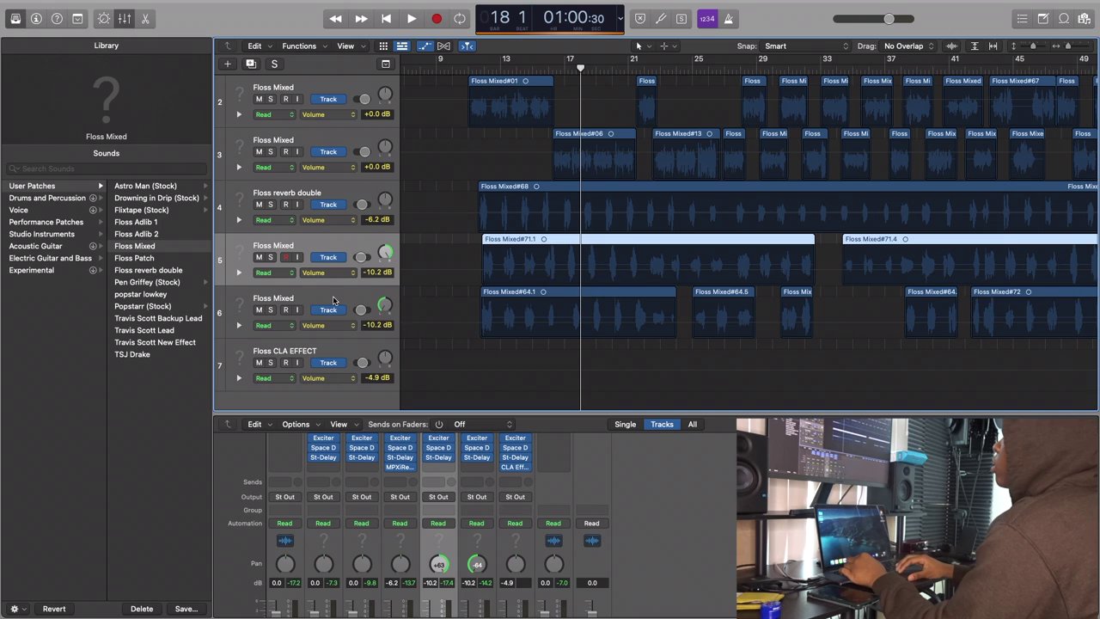
pyautogui.keyDown('shift'); pyautogui.click(577, 295); pyautogui.keyUp('shift')
pyautogui.scroll(5, 580, 274)
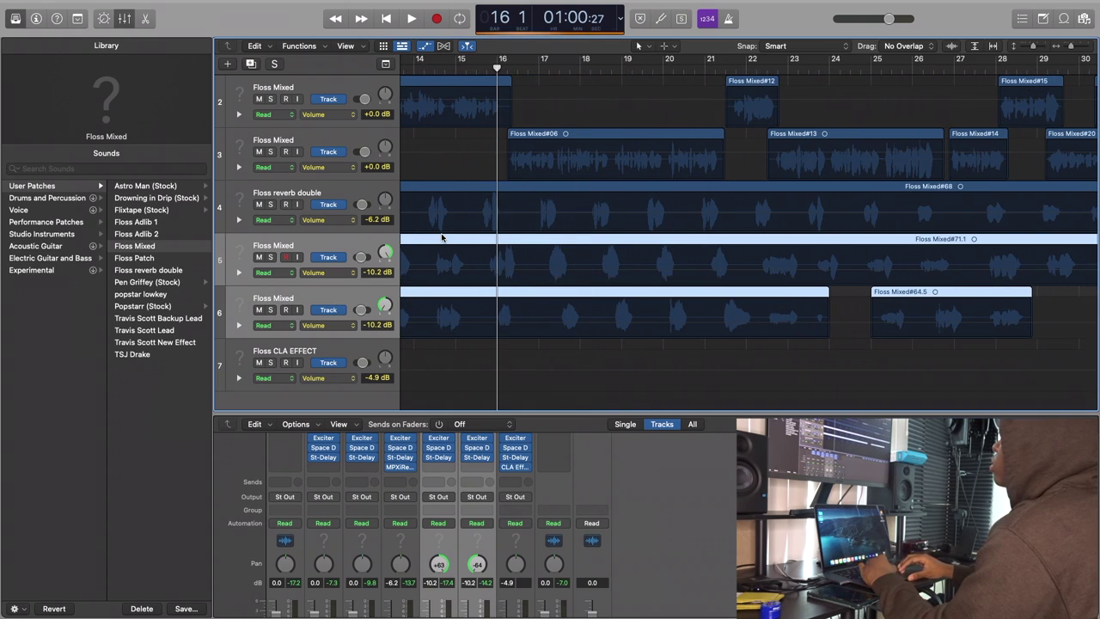
pyautogui.press('space')
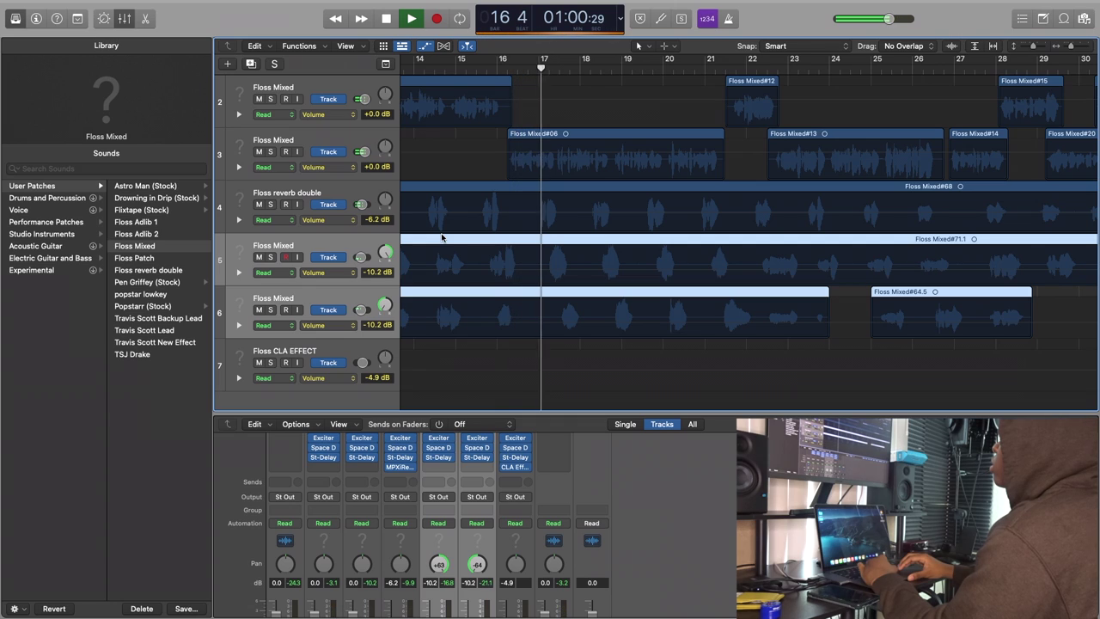
pyautogui.press('space')
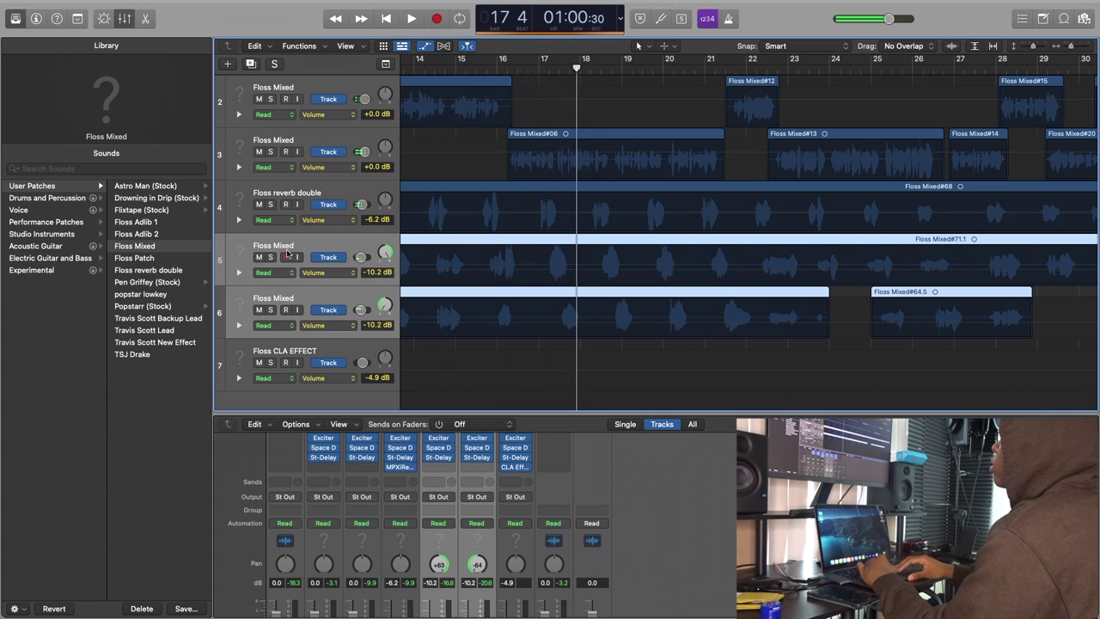
# - With tracks 5 and 6 soloed, add volume automation points around bars 17 and 22, raising track 5 between them to -5.1 dB
pyautogui.click(269, 257)
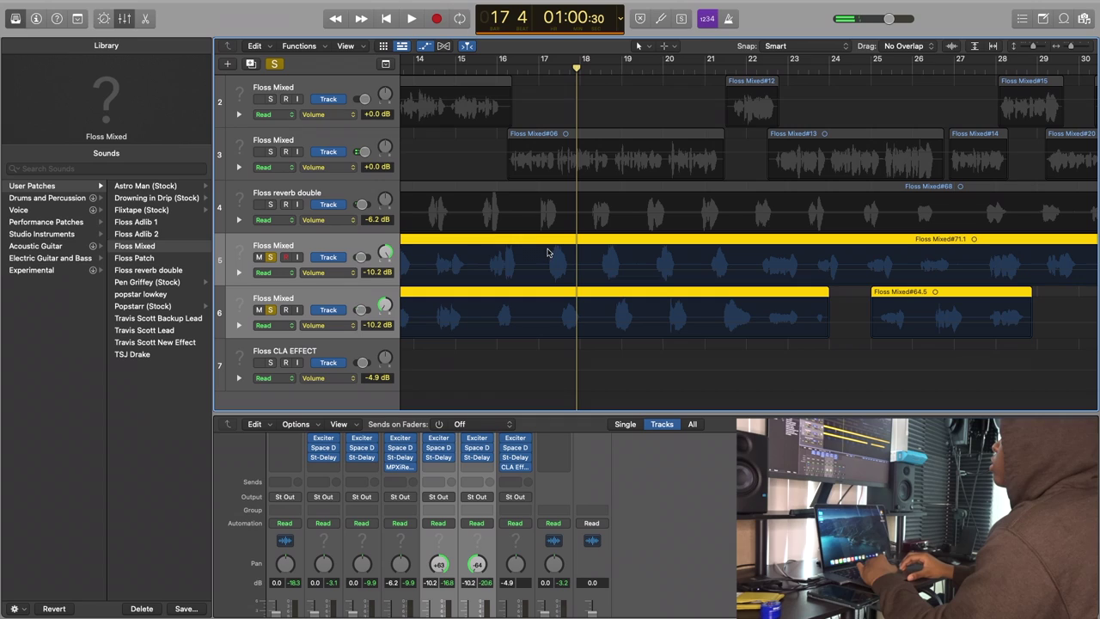
pyautogui.press('a')
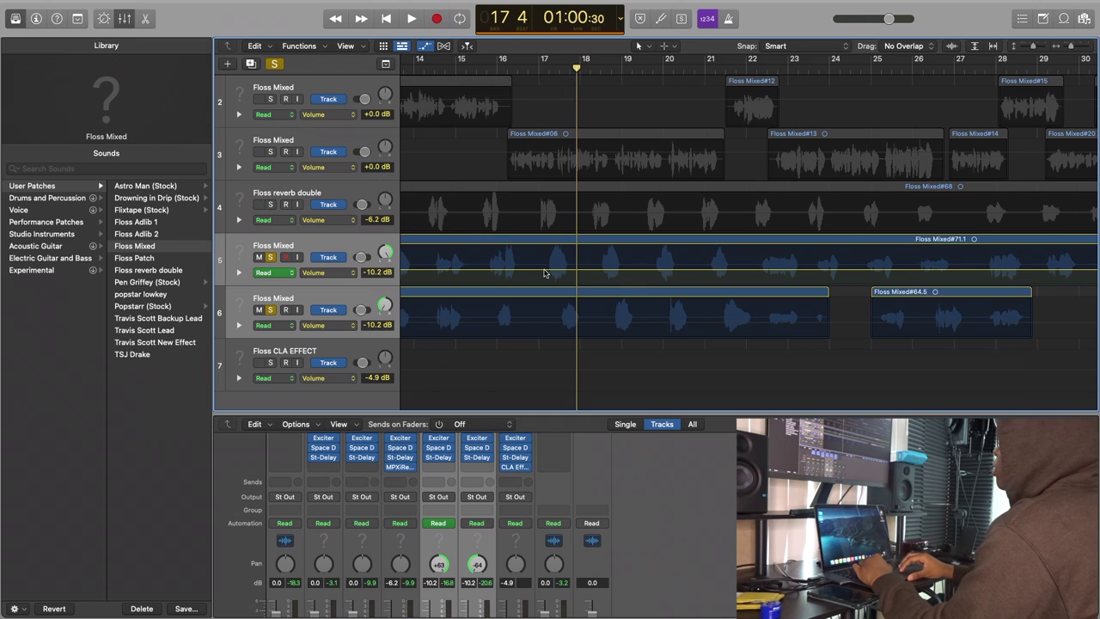
pyautogui.click(543, 326)
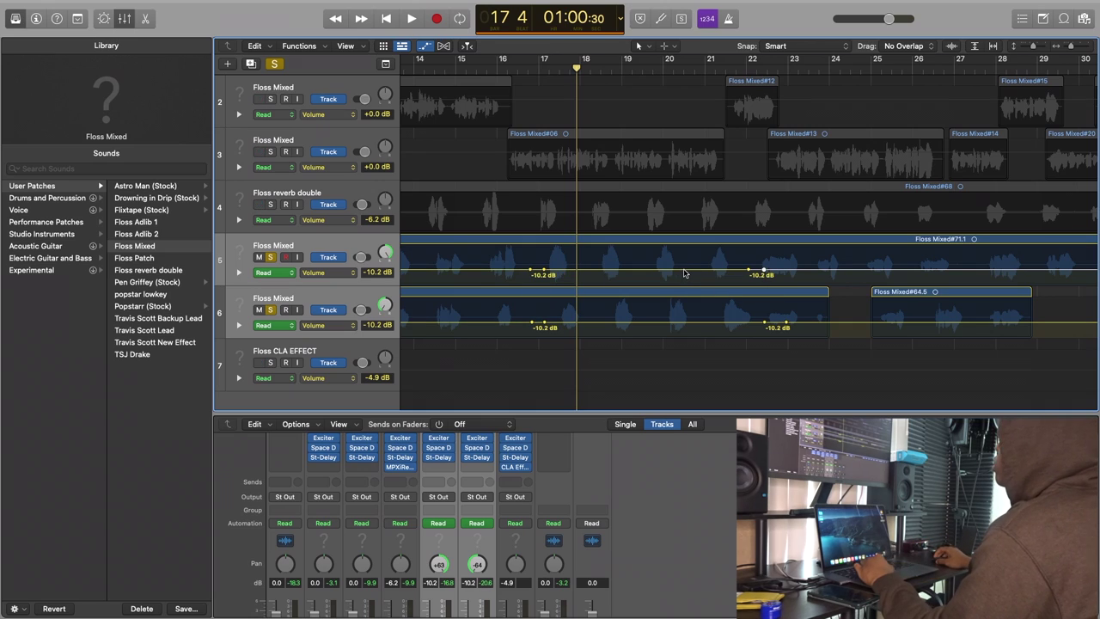
pyautogui.moveTo(684, 273); pyautogui.dragTo(685, 267)
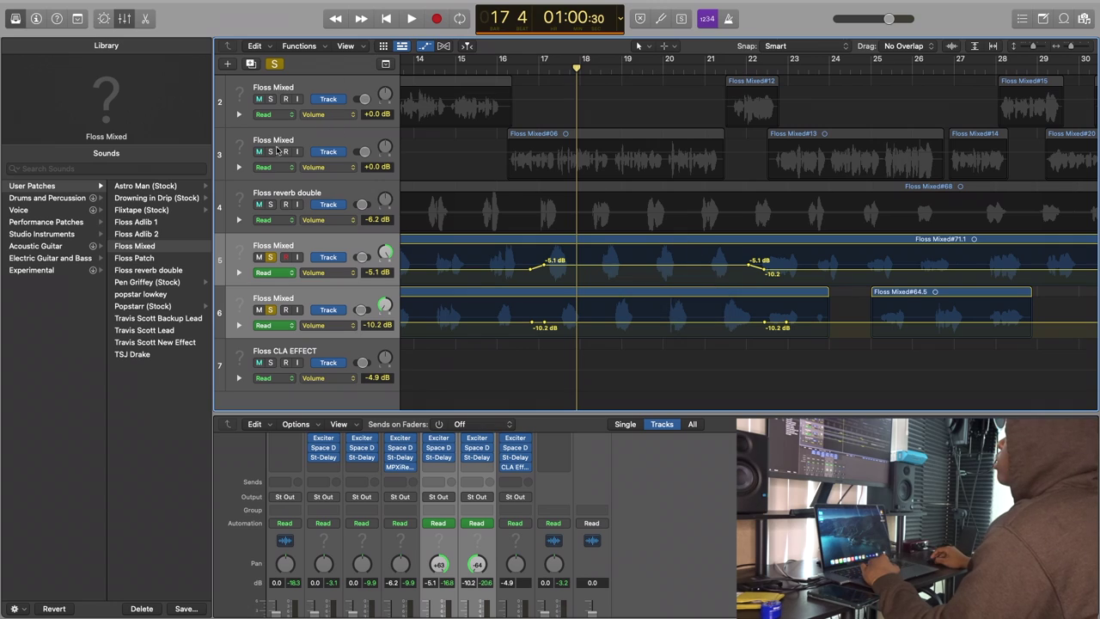
# - Solo track 3 as well, play from bar 16, and raise track 6's volume automation between bars 17 and 22 to -5.1 dB
pyautogui.click(271, 151)
pyautogui.click(498, 67)
pyautogui.press('space')
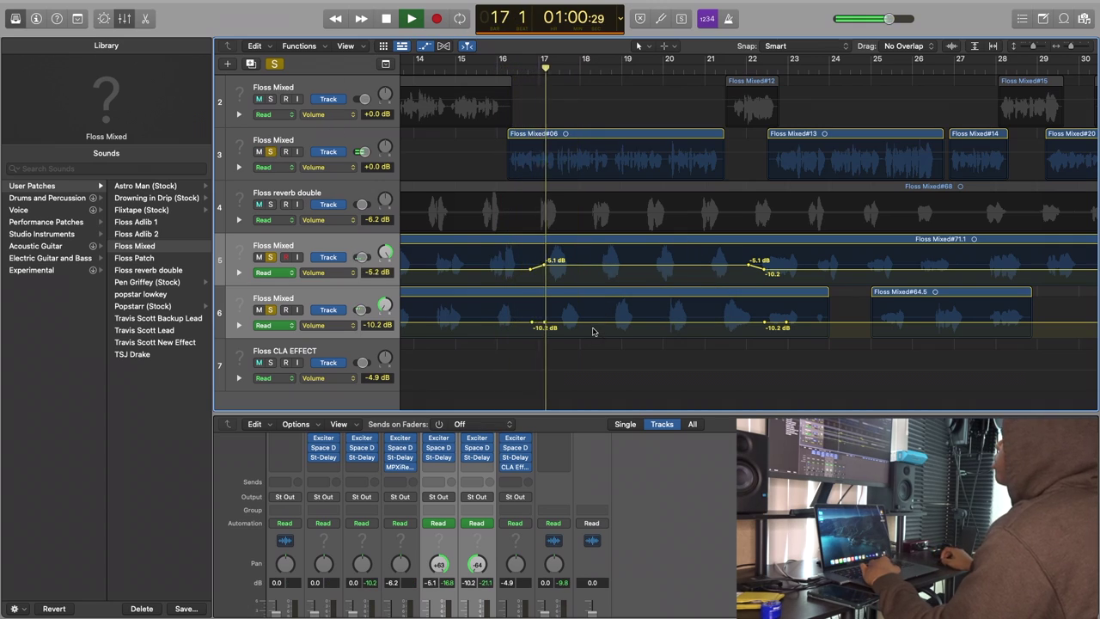
pyautogui.press('space')
pyautogui.moveTo(592, 325); pyautogui.dragTo(593, 320)
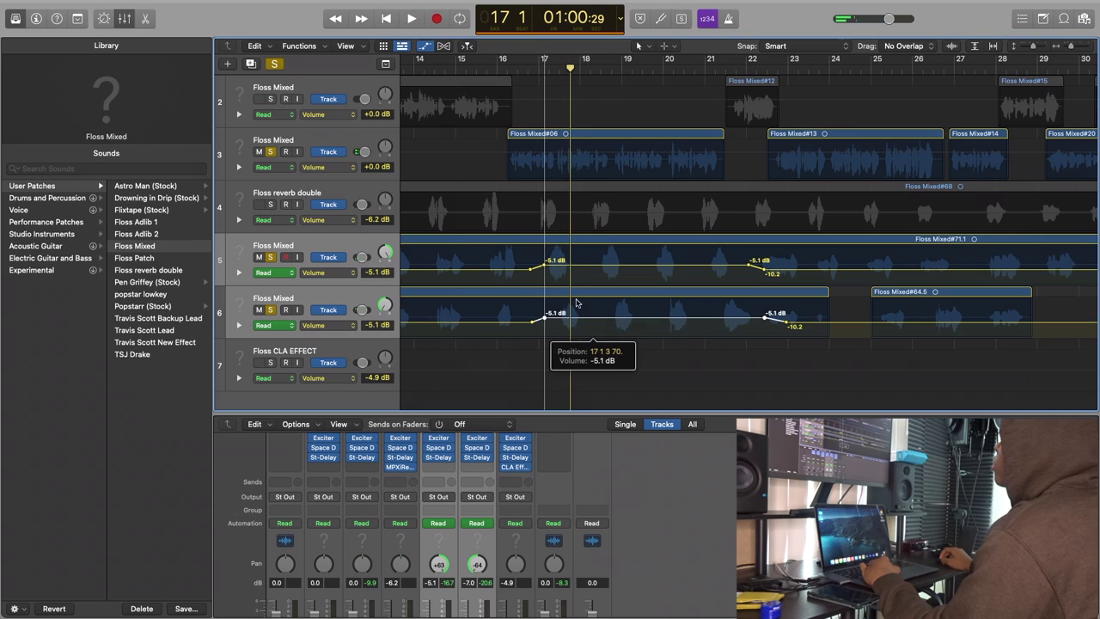
# - Play the automated section from about bar 16, adding the Gain Stage/Bpm instrumental track to the solo
pyautogui.click(503, 73)
pyautogui.press('space')
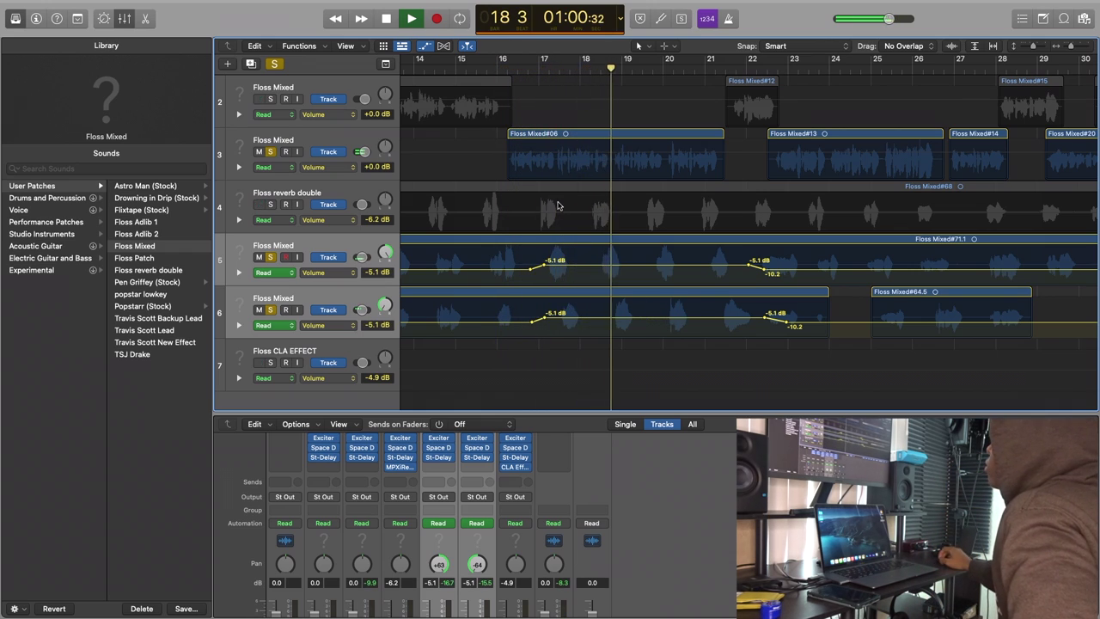
pyautogui.scroll(2, 556, 205)
pyautogui.click(271, 99)
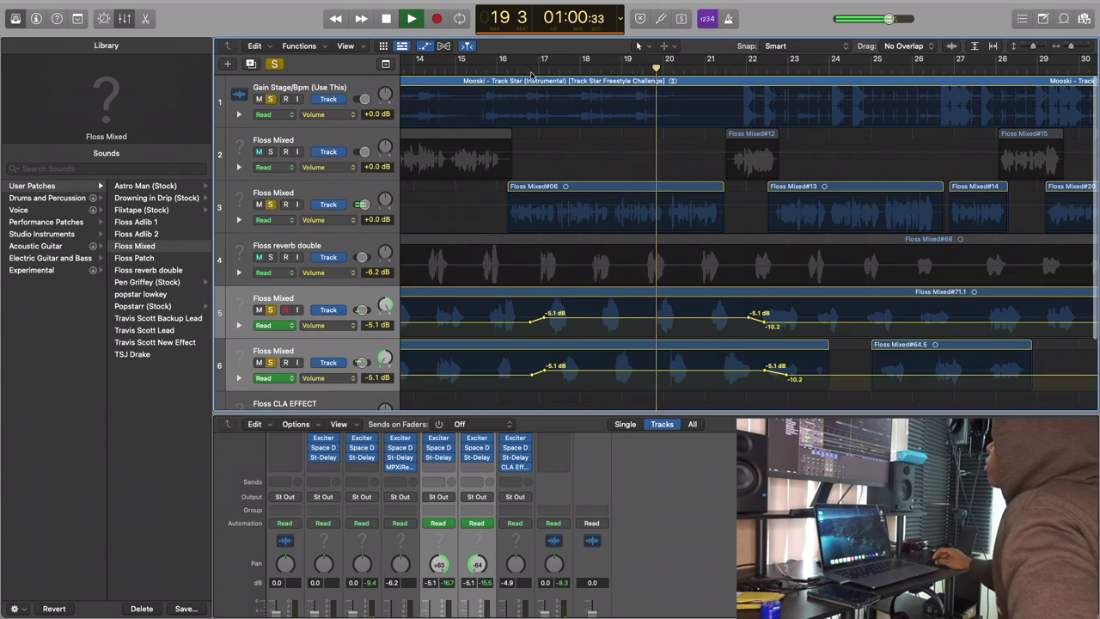
pyautogui.click(486, 69)
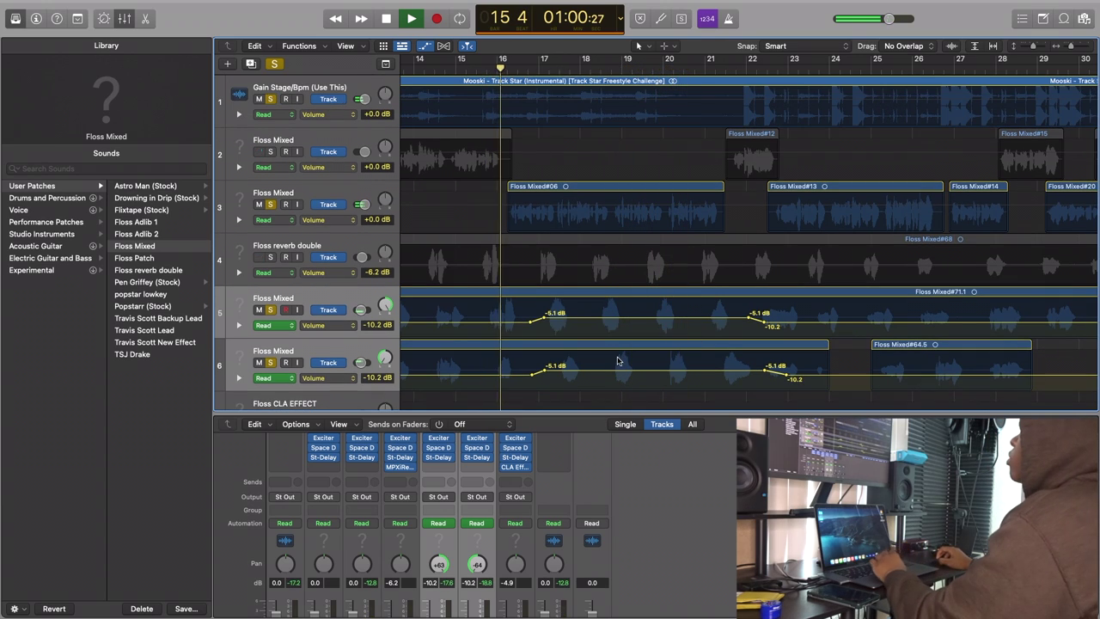
pyautogui.scroll(-1, 624, 359)
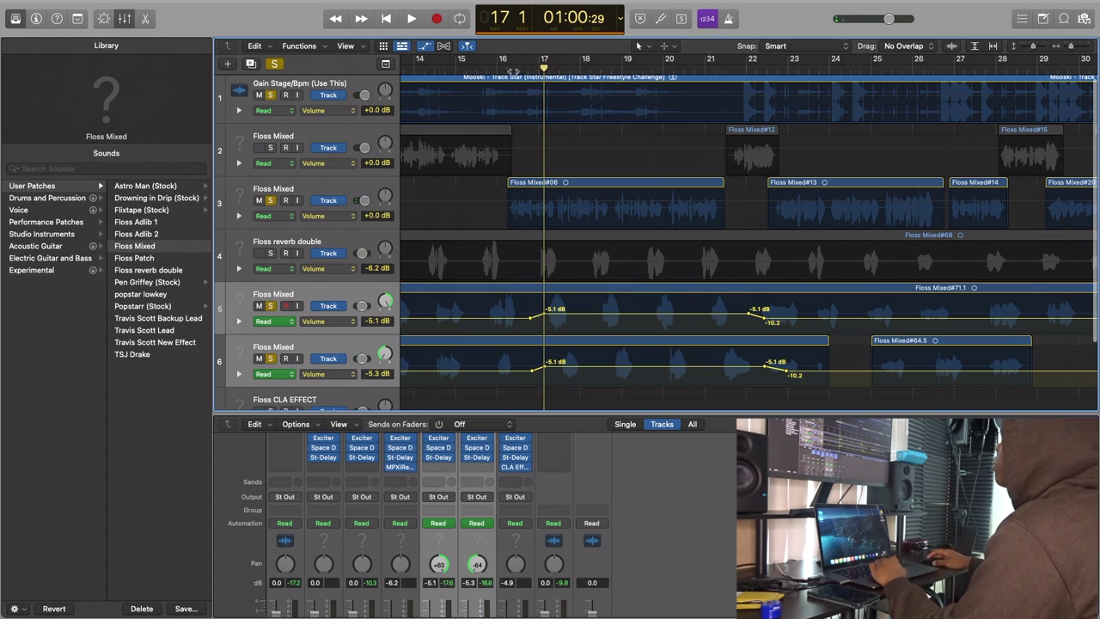
pyautogui.press(',')
pyautogui.press('space')
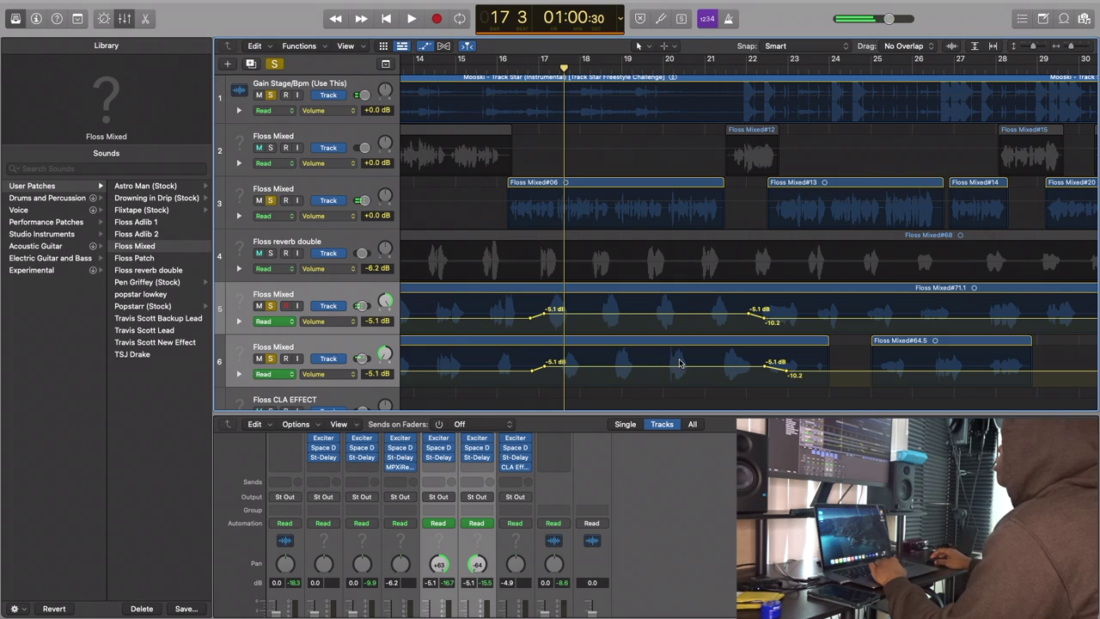
# - Raise the volume automation on tracks 5 and 6 between bars 17 and 22 to -4.3 dB and play it from bar 16
pyautogui.press('space')
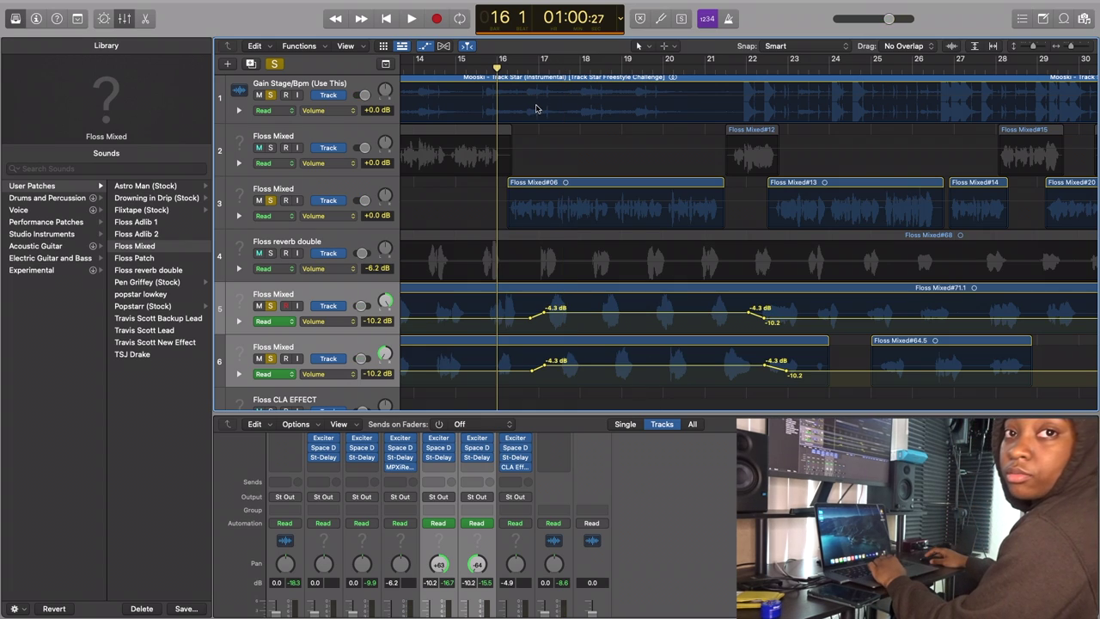
pyautogui.press('space')
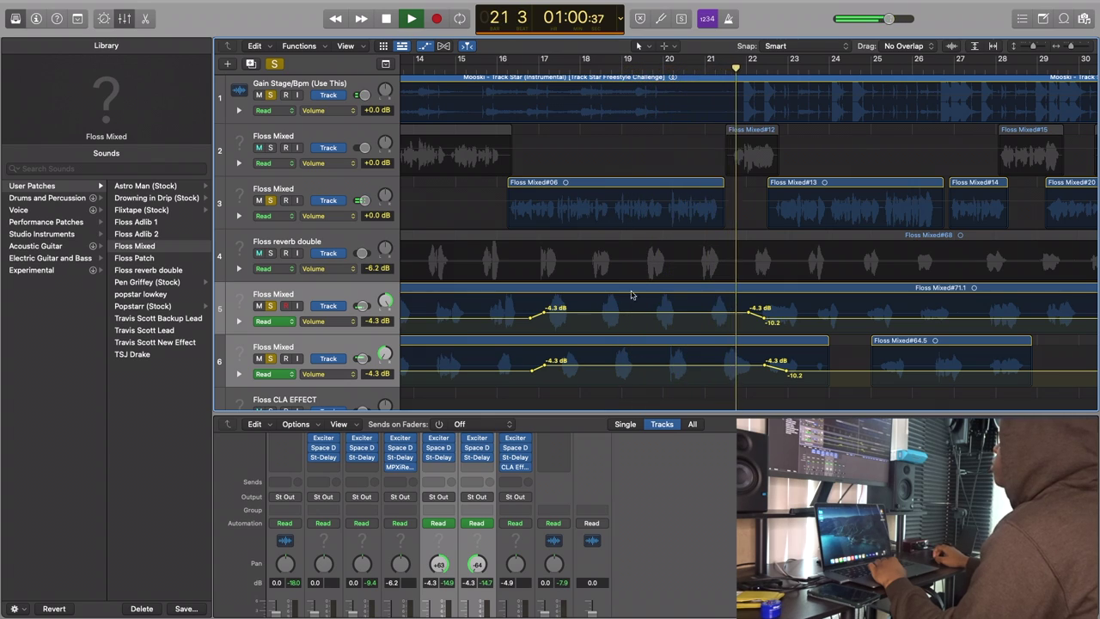
pyautogui.press('space')
# - Turn off all track solos and play the full mix from about bar 16
pyautogui.click(273, 64)
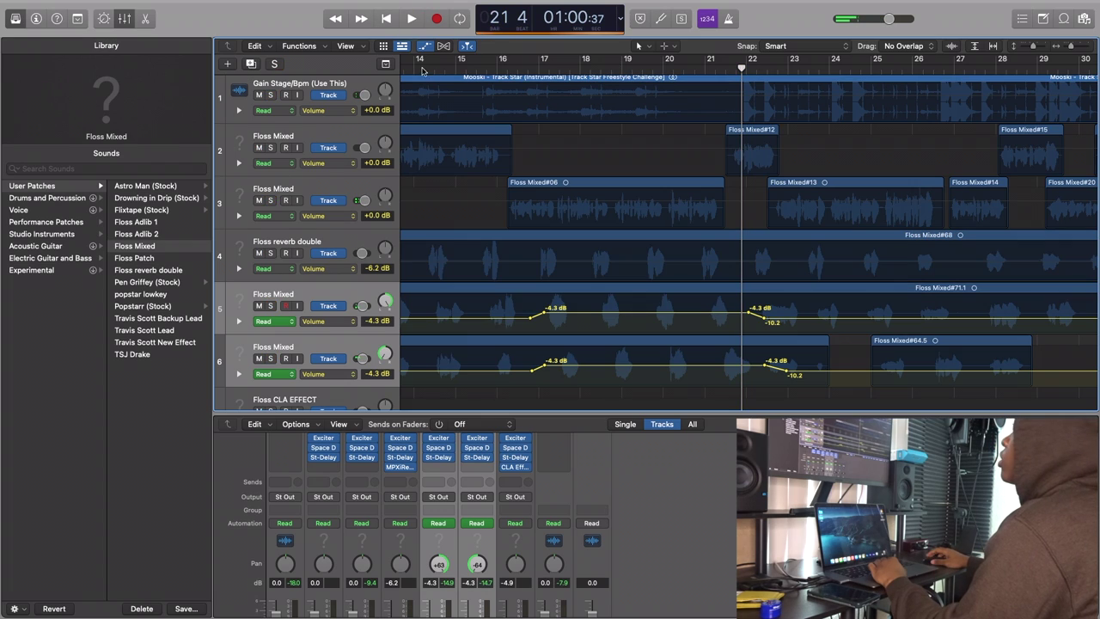
pyautogui.click(499, 59)
pyautogui.press('space')
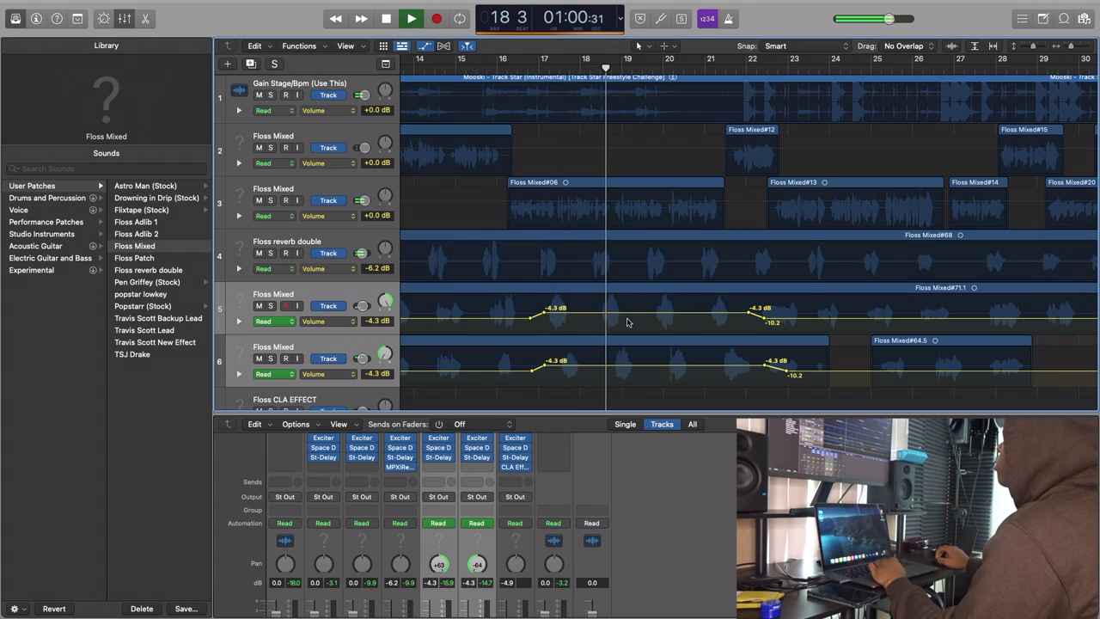
pyautogui.press('space')
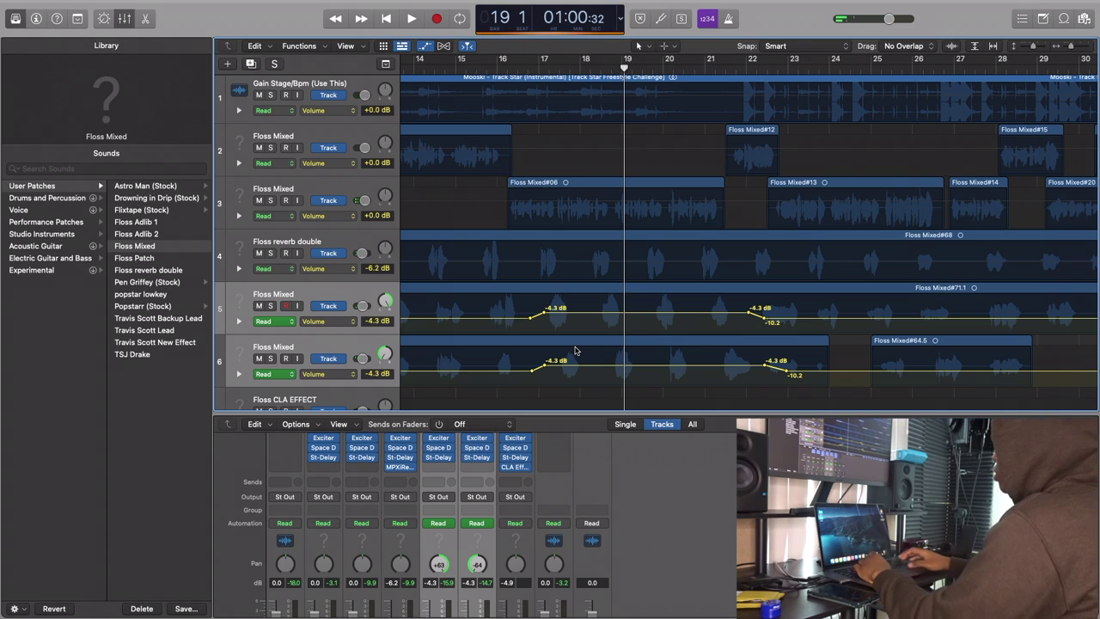
# - Split track 6's backing vocal region at about bars 17 and 22 to isolate the automated section
pyautogui.press('t')
pyautogui.press('i')
pyautogui.click(548, 364)
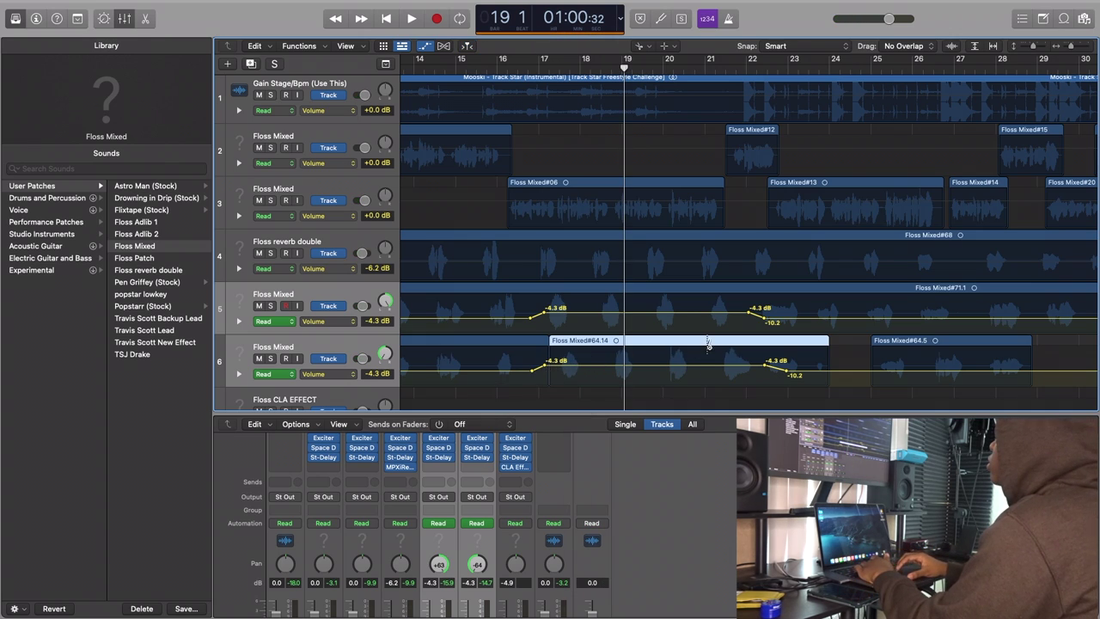
pyautogui.click(766, 365)
pyautogui.press('t')
pyautogui.press('t')
pyautogui.moveTo(732, 365)
pyautogui.mouseDown()
pyautogui.moveTo(726, 391)
pyautogui.moveTo(726, 365)
pyautogui.mouseUp()
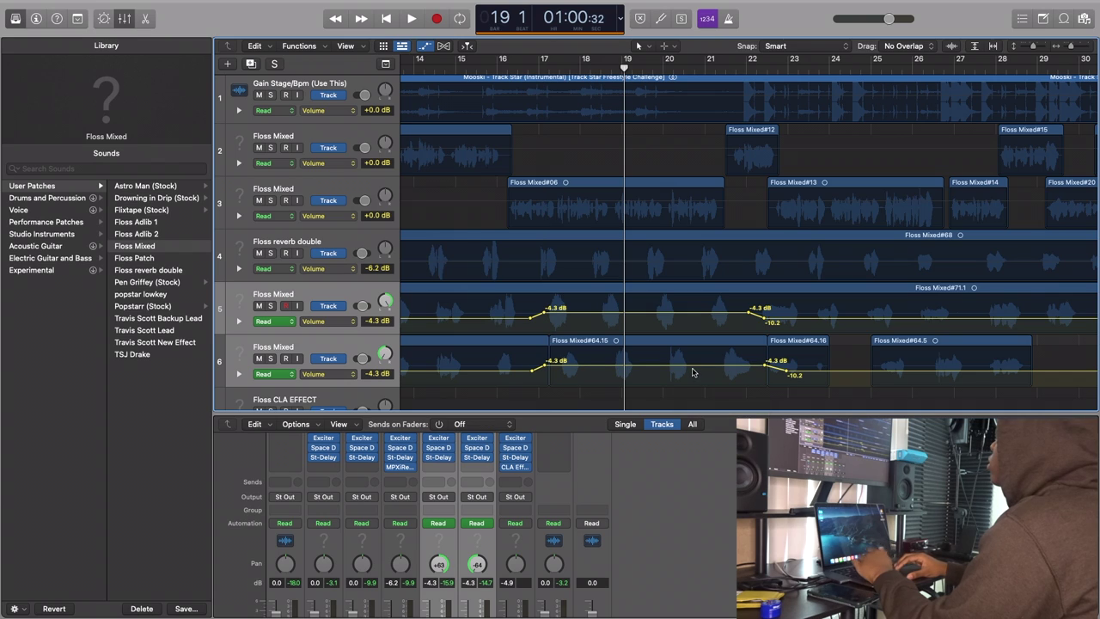
# - Hide the automation, try the isolated track 6 region on the Floss CLA EFFECT track, and play it from bar 16
pyautogui.press('a')
pyautogui.moveTo(652, 251); pyautogui.dragTo(652, 285)
pyautogui.click(500, 73)
pyautogui.press('space')
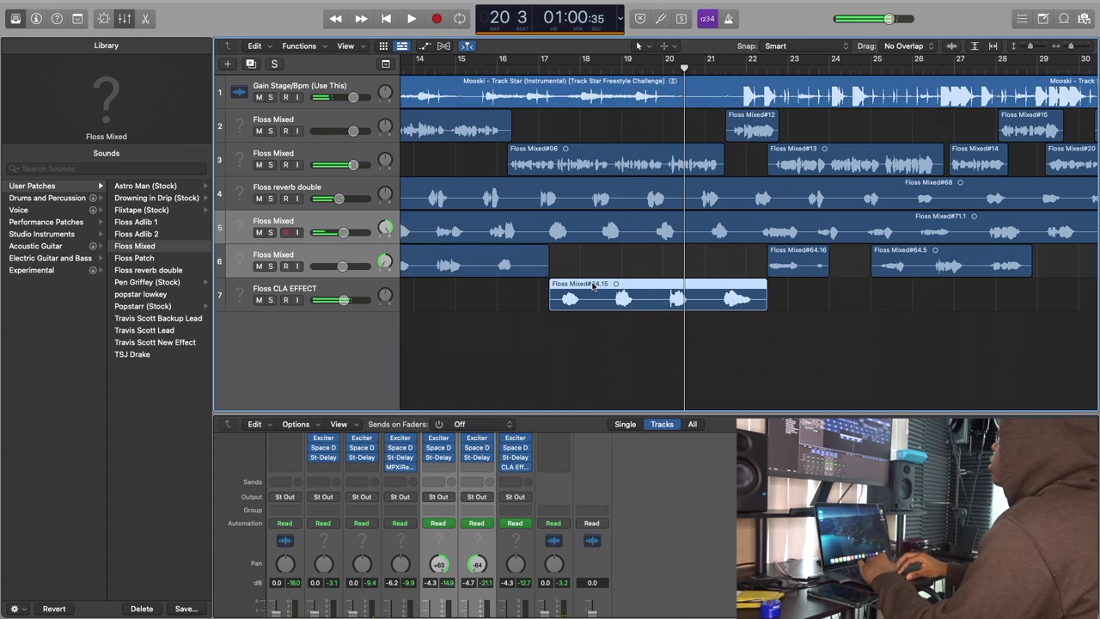
# - Move the isolated region back to track 6 and play the mix from bar 16
pyautogui.moveTo(592, 286); pyautogui.dragTo(593, 271)
pyautogui.click(500, 67)
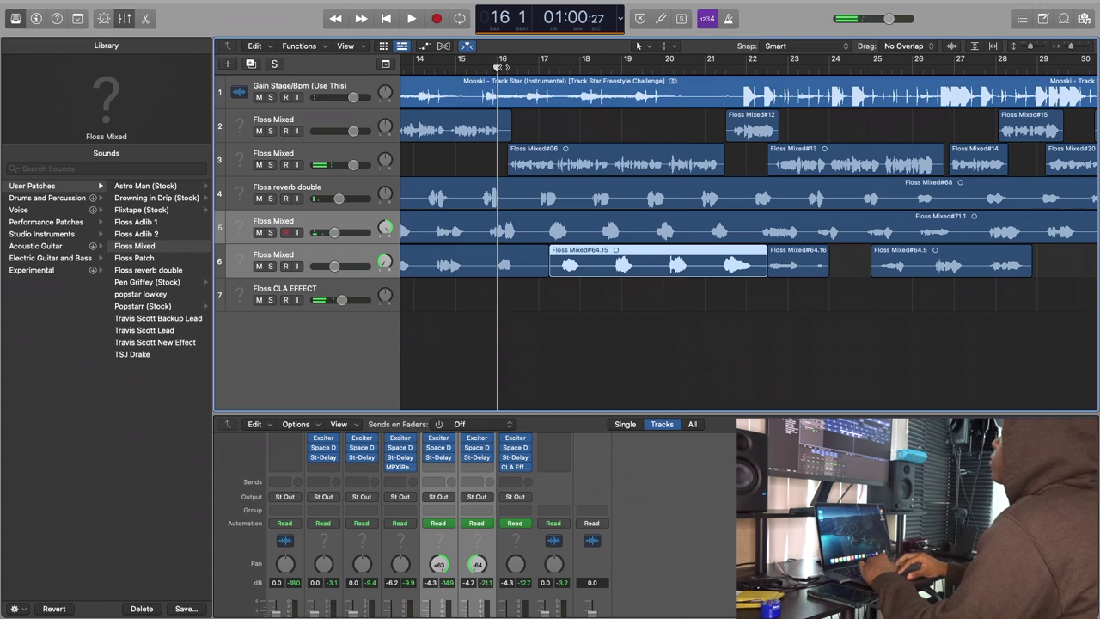
pyautogui.press('space')
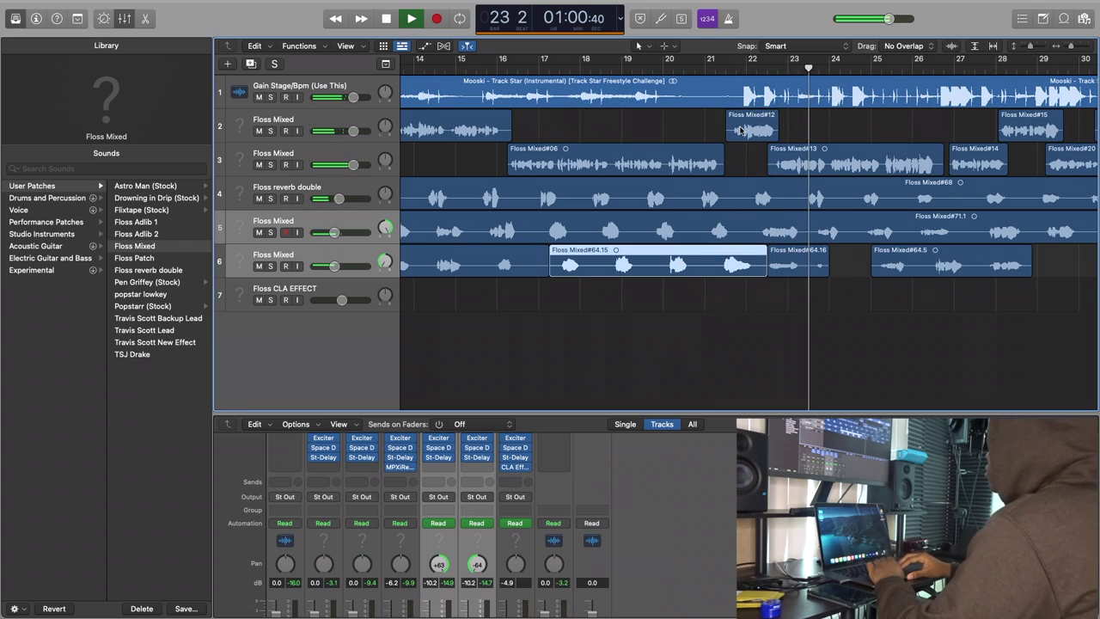
# - Listen to the full mix through to about bar 49 while following the vocal regions across the arrangement
pyautogui.scroll(-8, 740, 131)
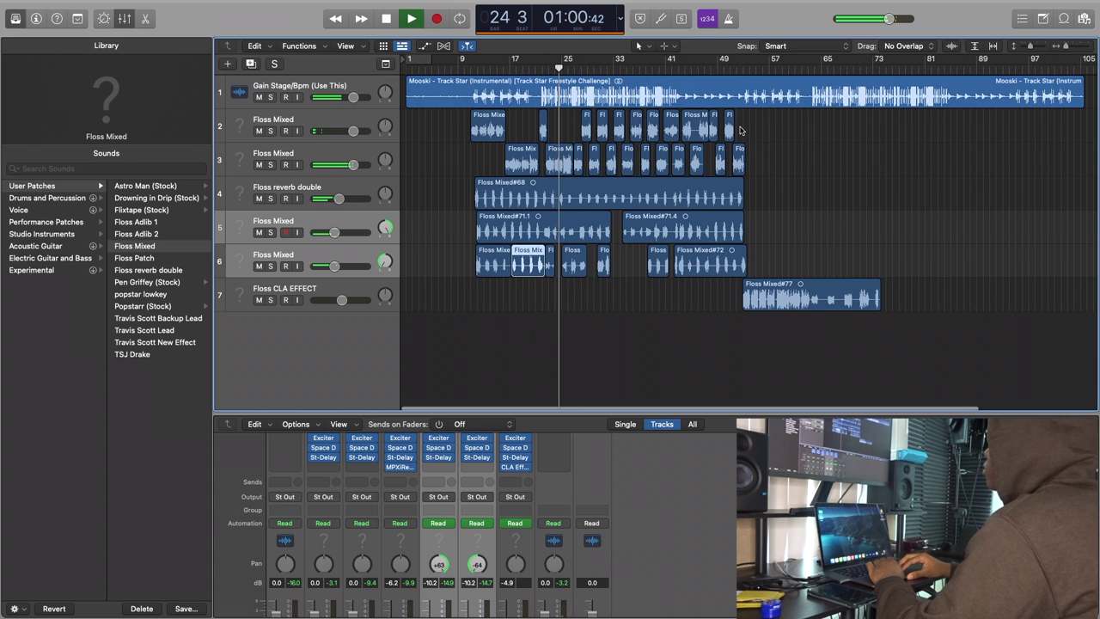
pyautogui.scroll(7, 740, 131)
pyautogui.scroll(1, 740, 130)
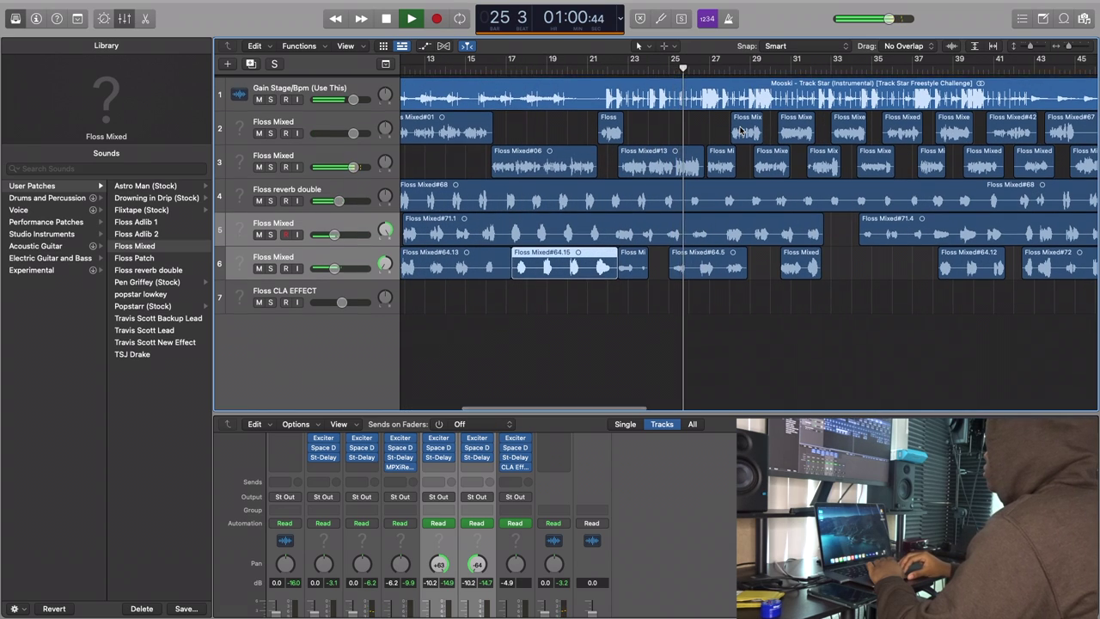
pyautogui.hscroll(4, 740, 131)
pyautogui.hscroll(-5, 740, 131)
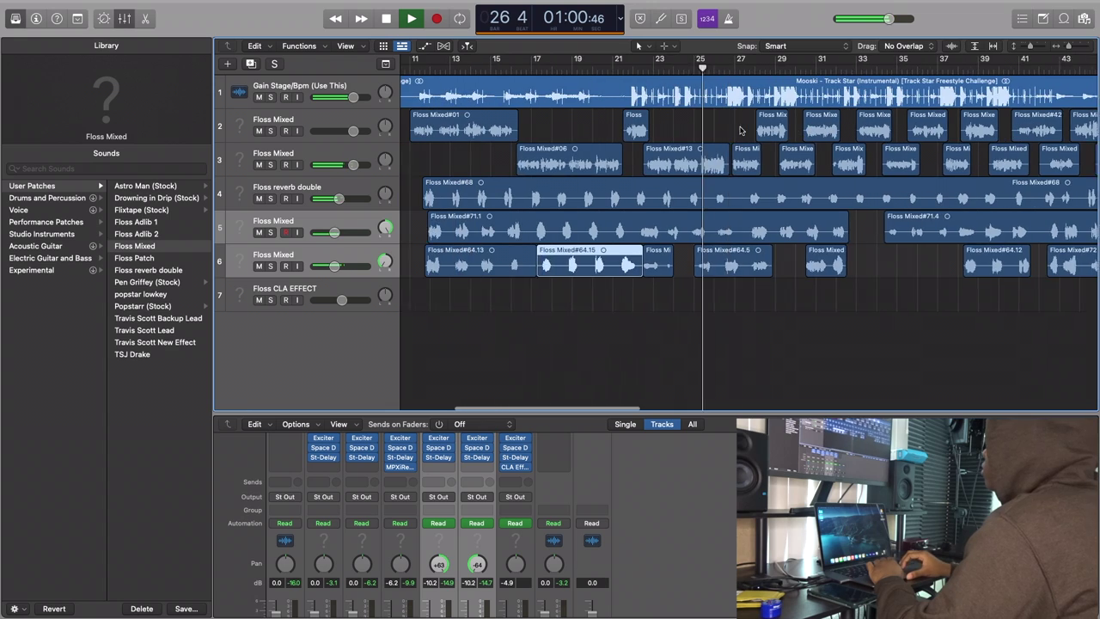
pyautogui.hscroll(-3, 743, 129)
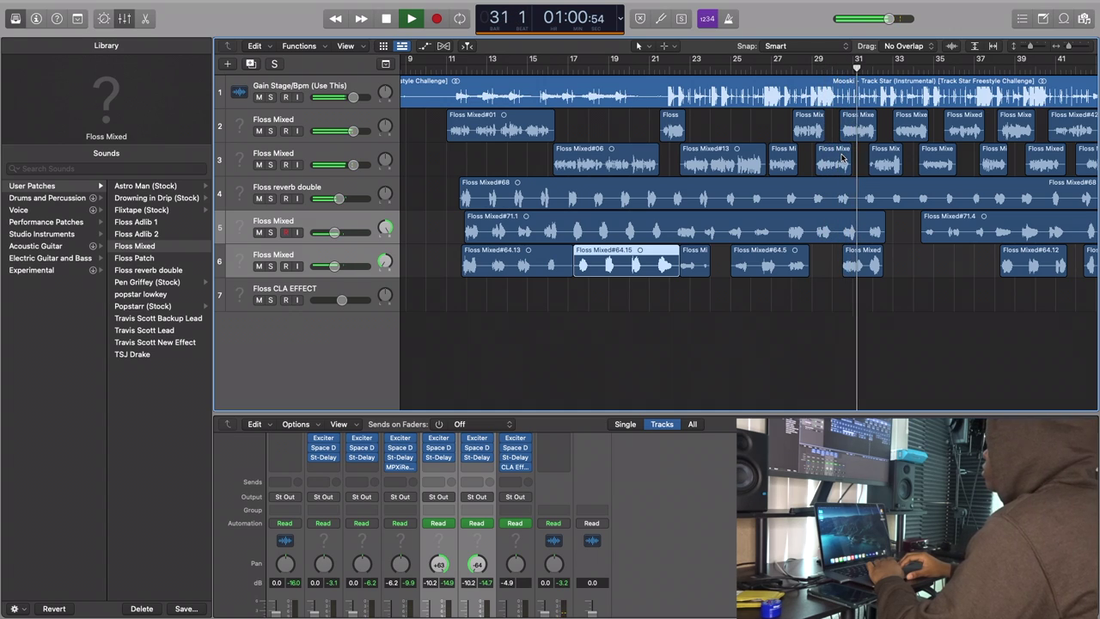
pyautogui.click(708, 325)
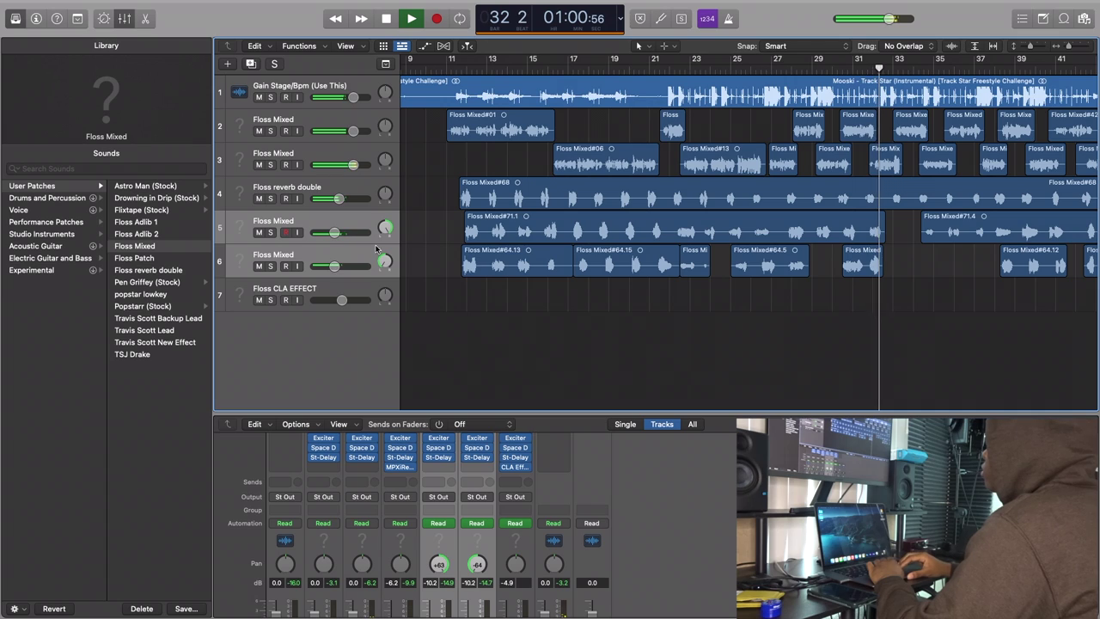
pyautogui.click(494, 131)
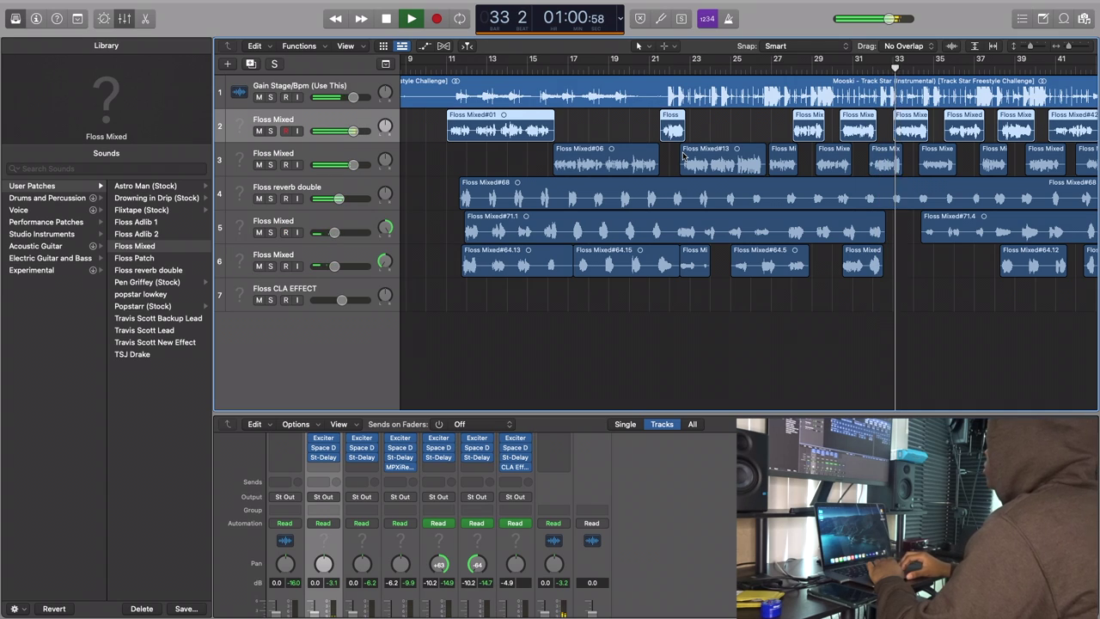
pyautogui.hscroll(2, 824, 148)
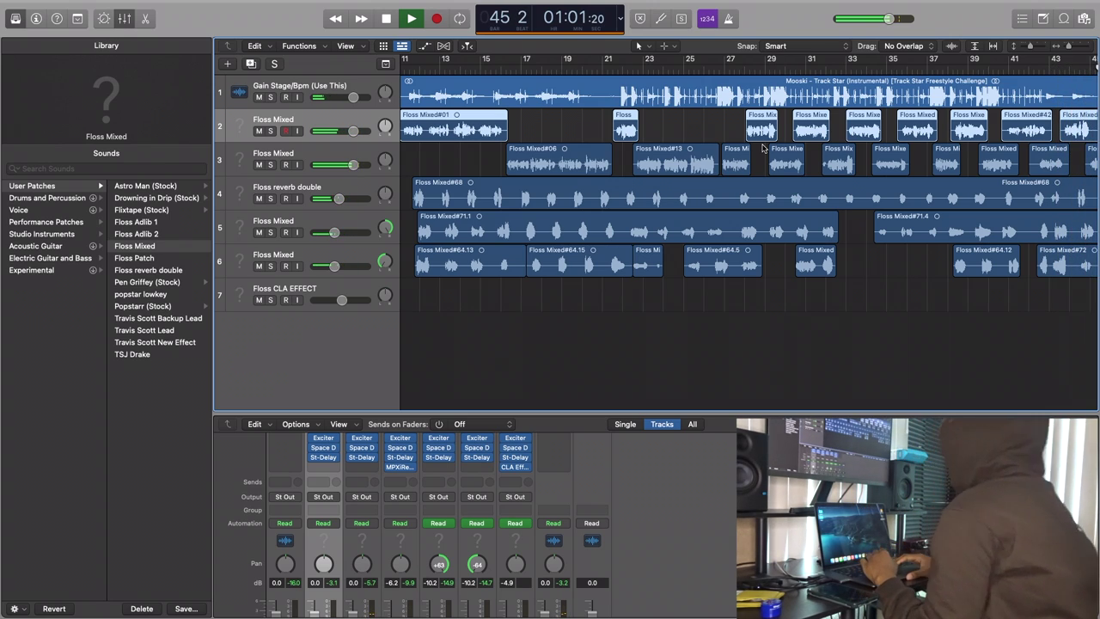
pyautogui.hscroll(3, 878, 197)
pyautogui.scroll(-5, 878, 197)
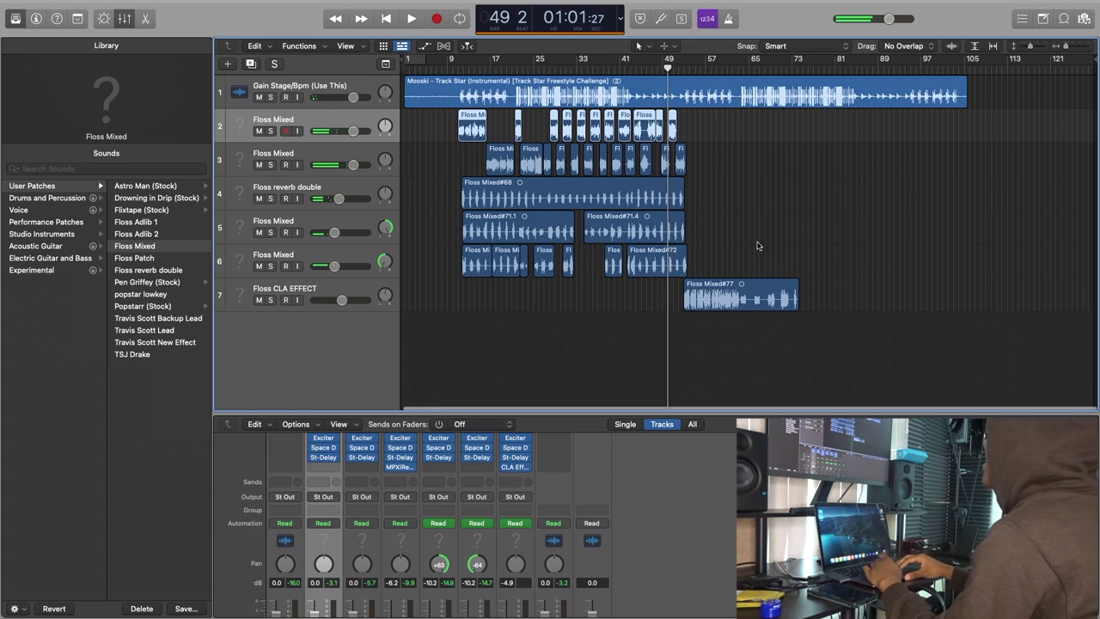
# - Show the automation and add volume points on tracks 5 and 6 around bars 48 and 53
pyautogui.scroll(6, 765, 245)
pyautogui.hscroll(5, 758, 245)
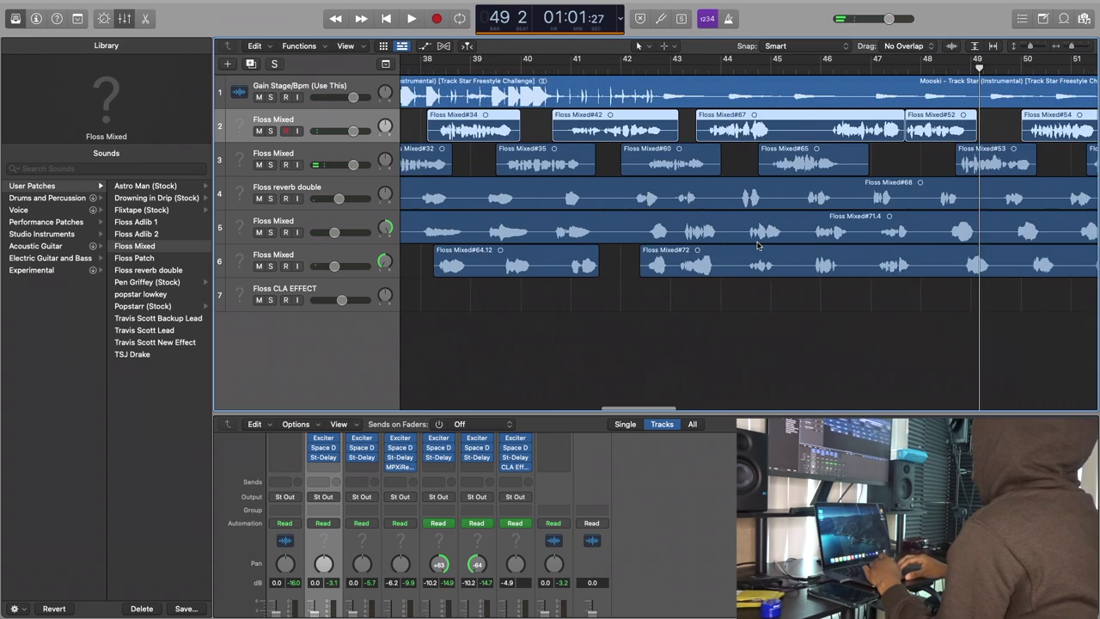
pyautogui.click(808, 73)
pyautogui.click(844, 226)
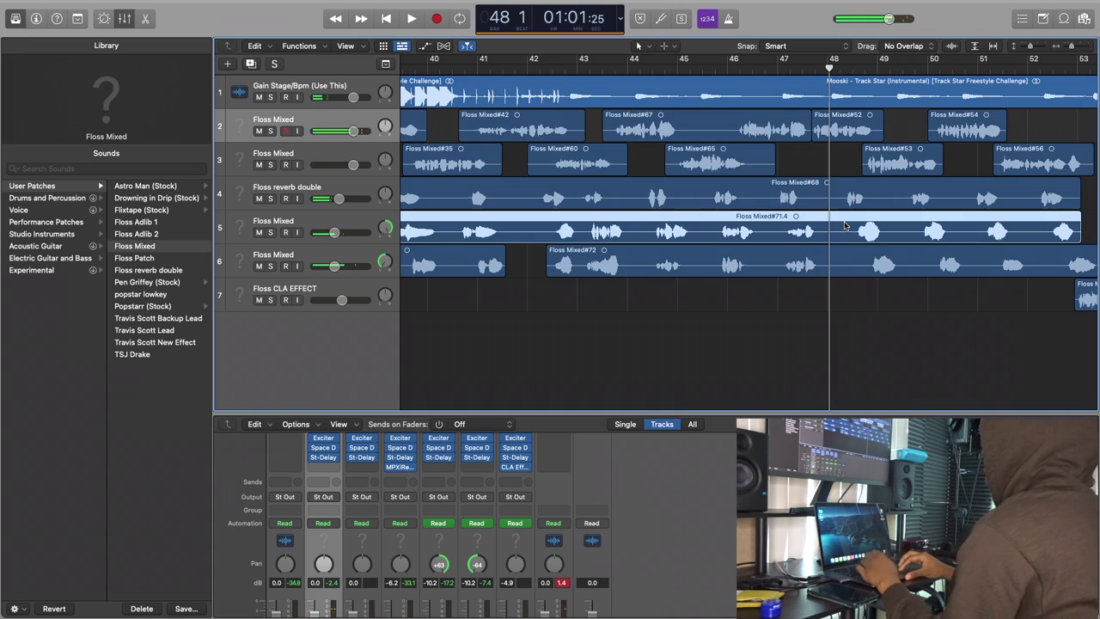
pyautogui.press('a')
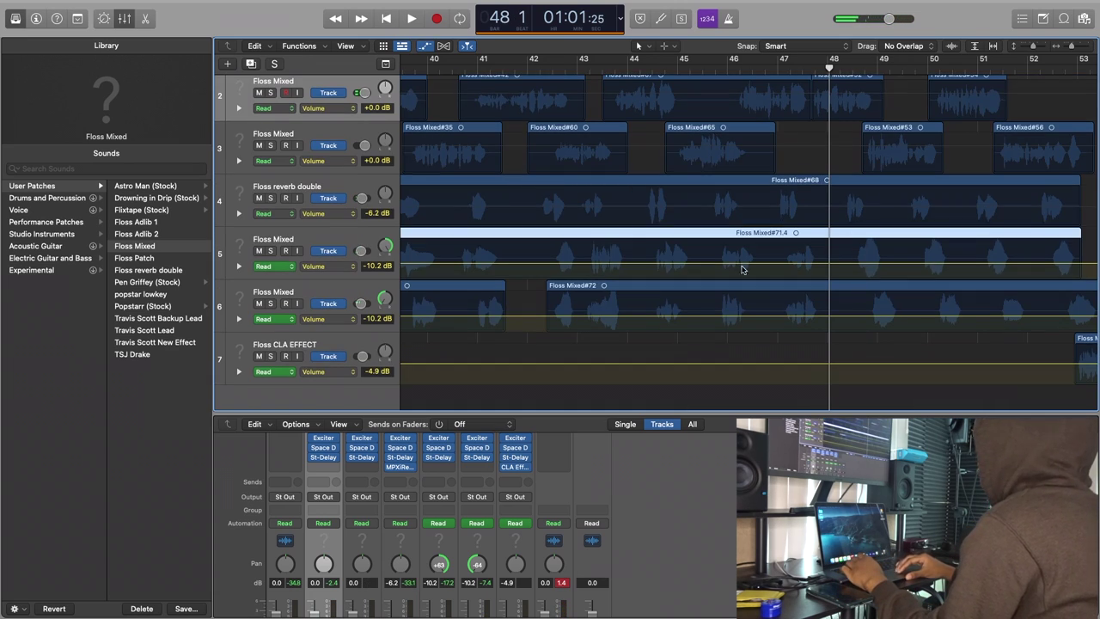
pyautogui.click(842, 266)
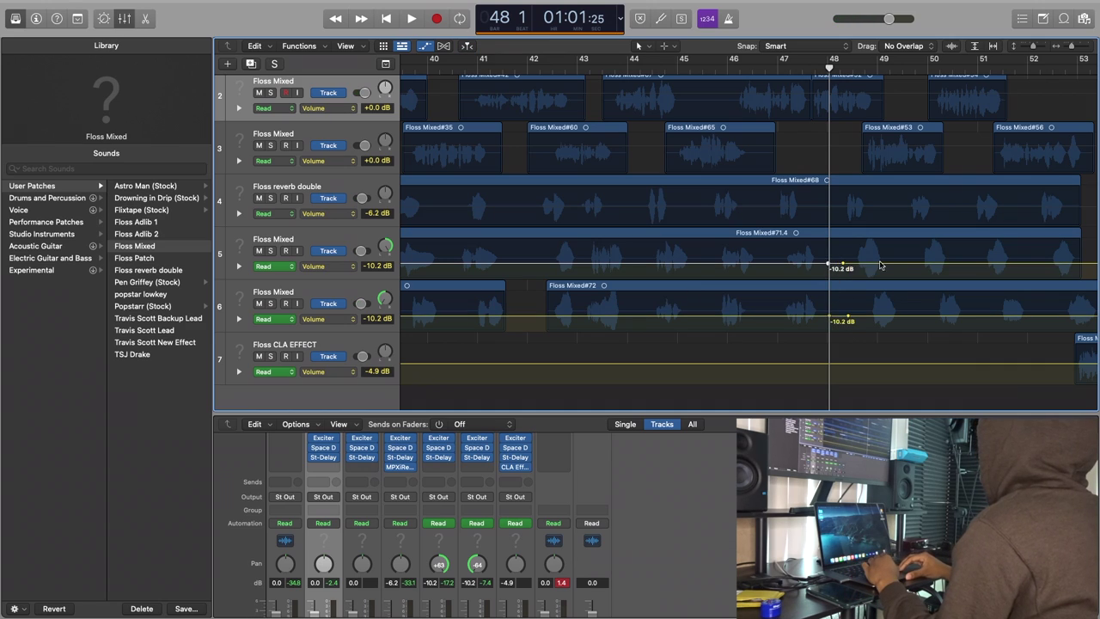
pyautogui.hscroll(5, 880, 264)
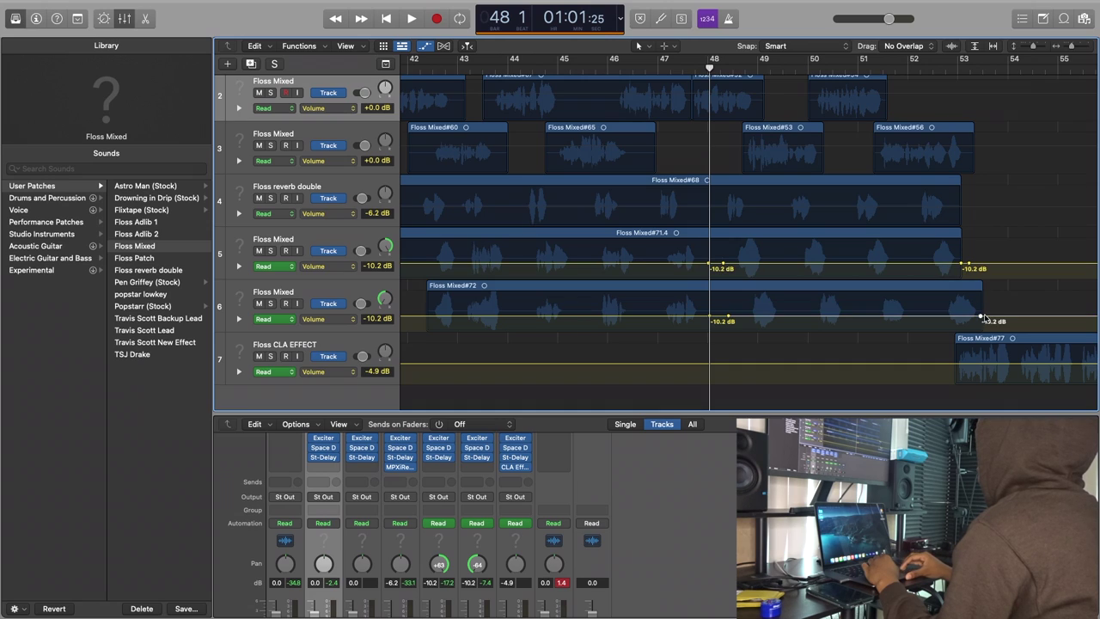
# - Raise the volume automation on tracks 5 and 6 between bars 48 and 53 to -4.2 dB and play it from bar 47
pyautogui.moveTo(963, 319); pyautogui.dragTo(962, 316)
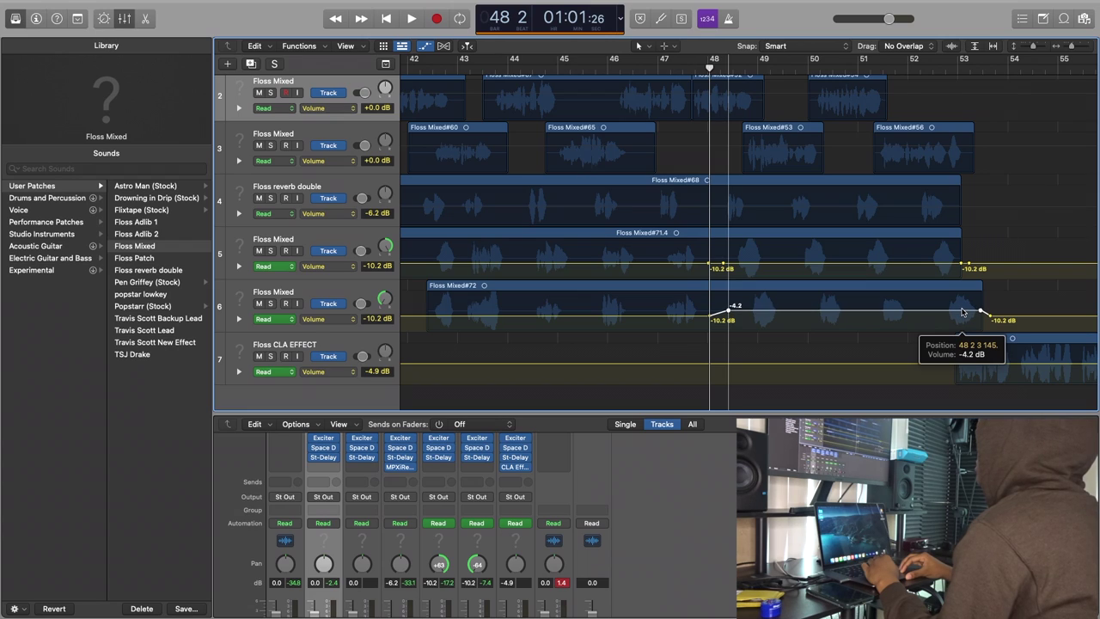
pyautogui.moveTo(963, 312); pyautogui.dragTo(963, 312)
pyautogui.moveTo(909, 267); pyautogui.dragTo(906, 259)
pyautogui.click(667, 68)
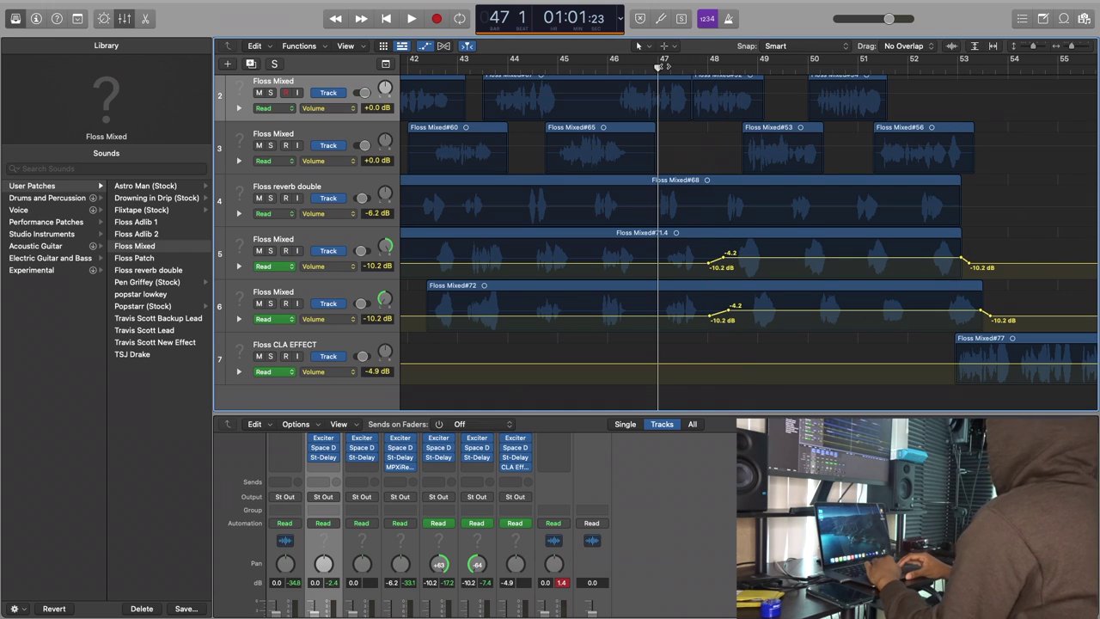
pyautogui.press('space')
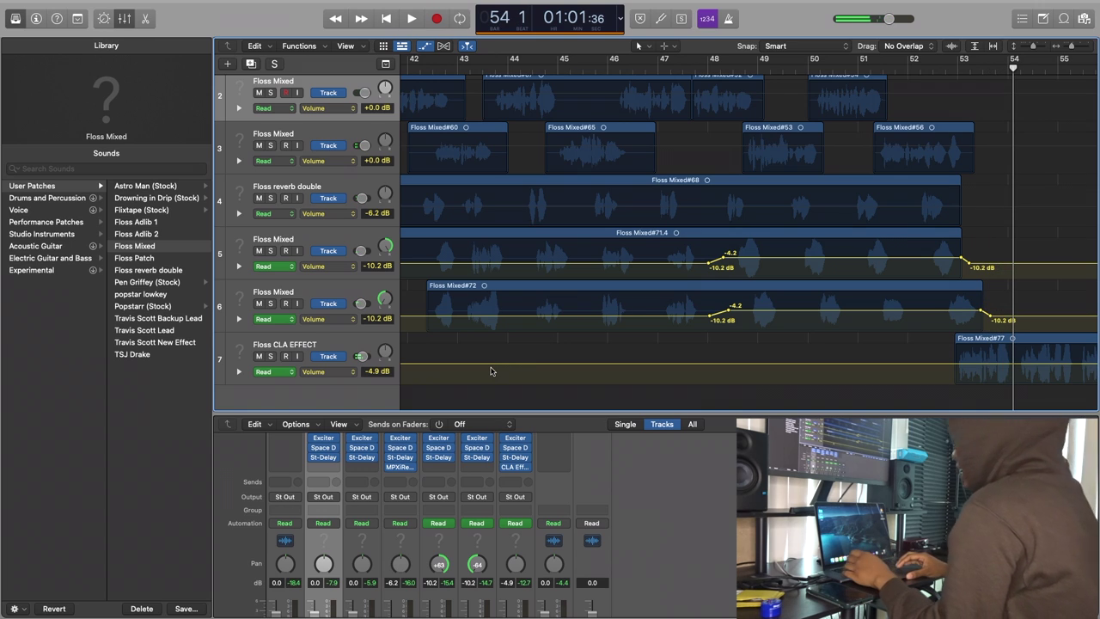
# - Hide the automation and play the full mix from bar 11
pyautogui.press('a')
pyautogui.hscroll(-6, 542, 287)
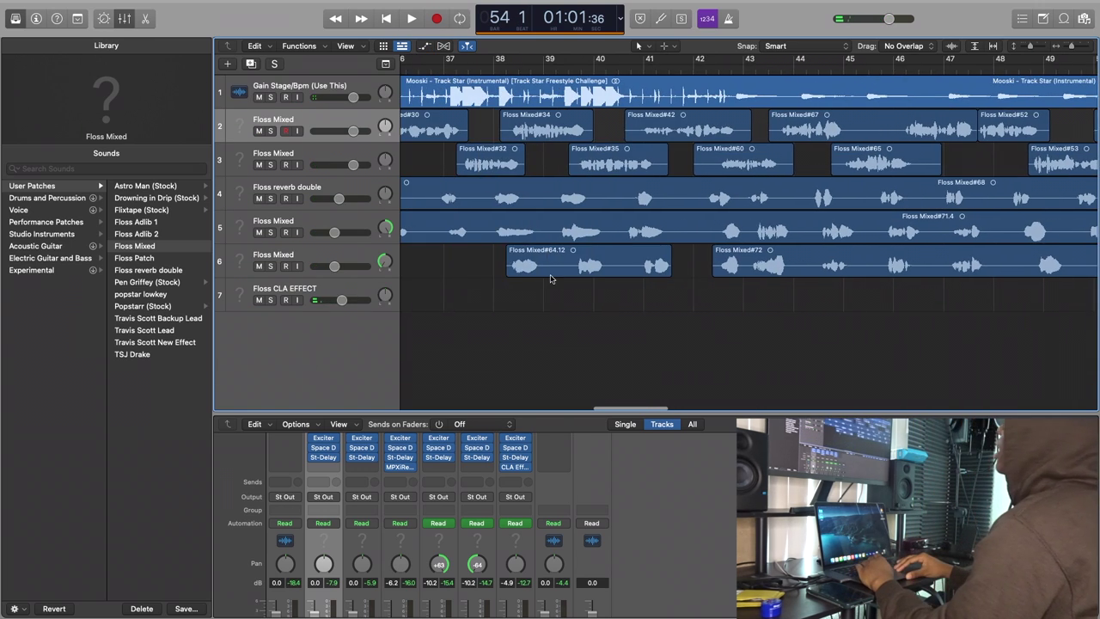
pyautogui.scroll(-4, 551, 278)
pyautogui.hscroll(-3, 551, 278)
pyautogui.hscroll(-8, 551, 277)
pyautogui.click(496, 67)
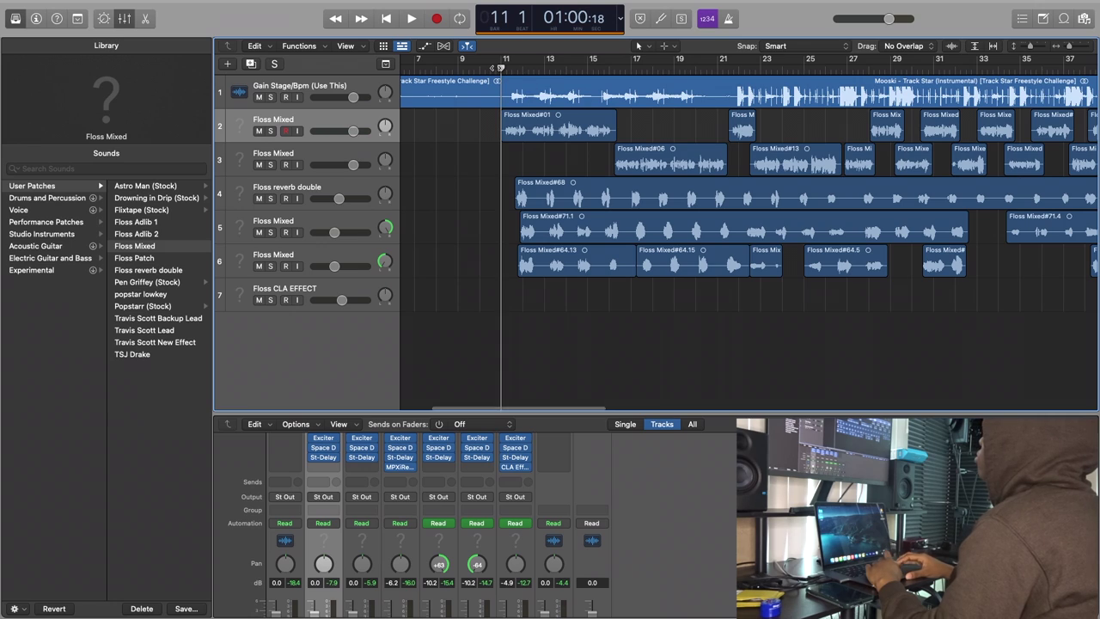
pyautogui.press('space')
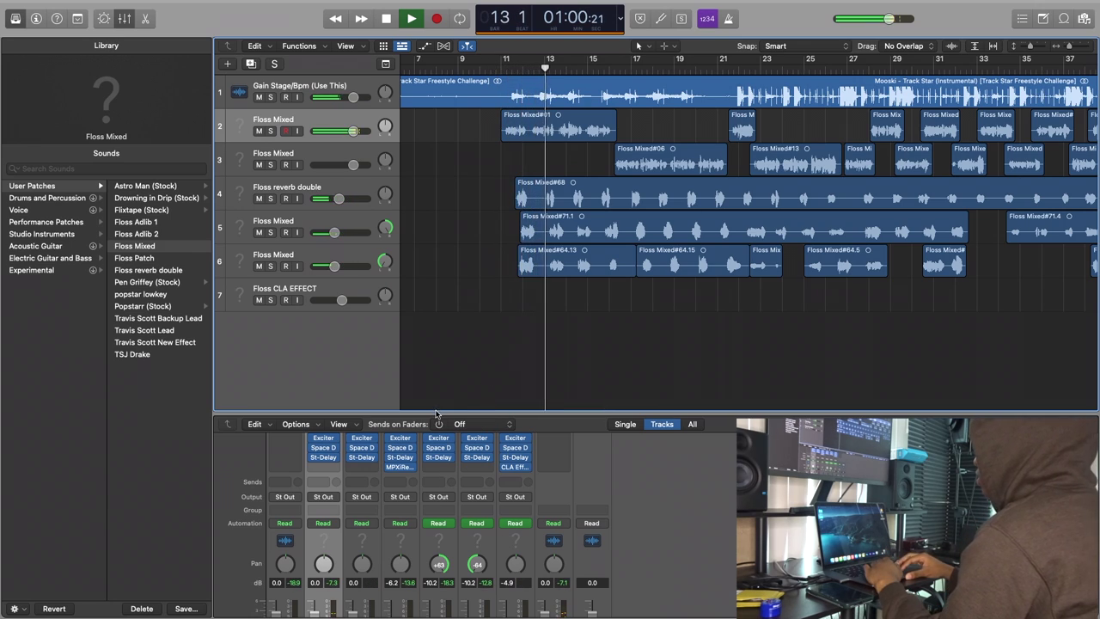
# - Enlarge the mixer to show the channels' effect inserts, and briefly play the song's intro from the beginning
pyautogui.moveTo(442, 413); pyautogui.dragTo(448, 337)
pyautogui.hscroll(-3, 582, 246)
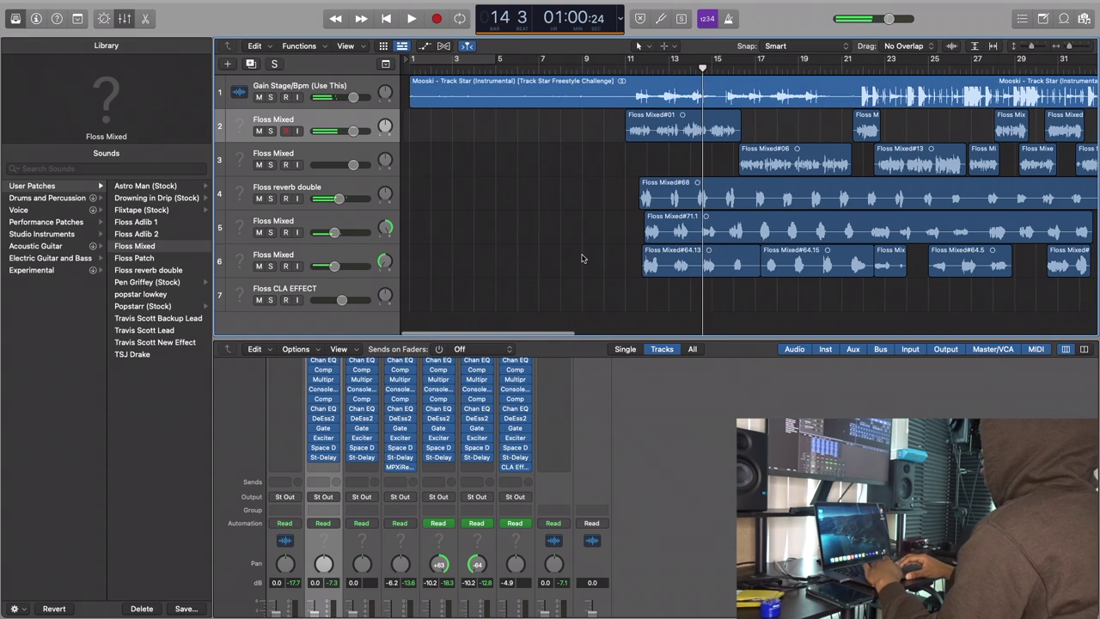
pyautogui.press('Return')
pyautogui.press('space')
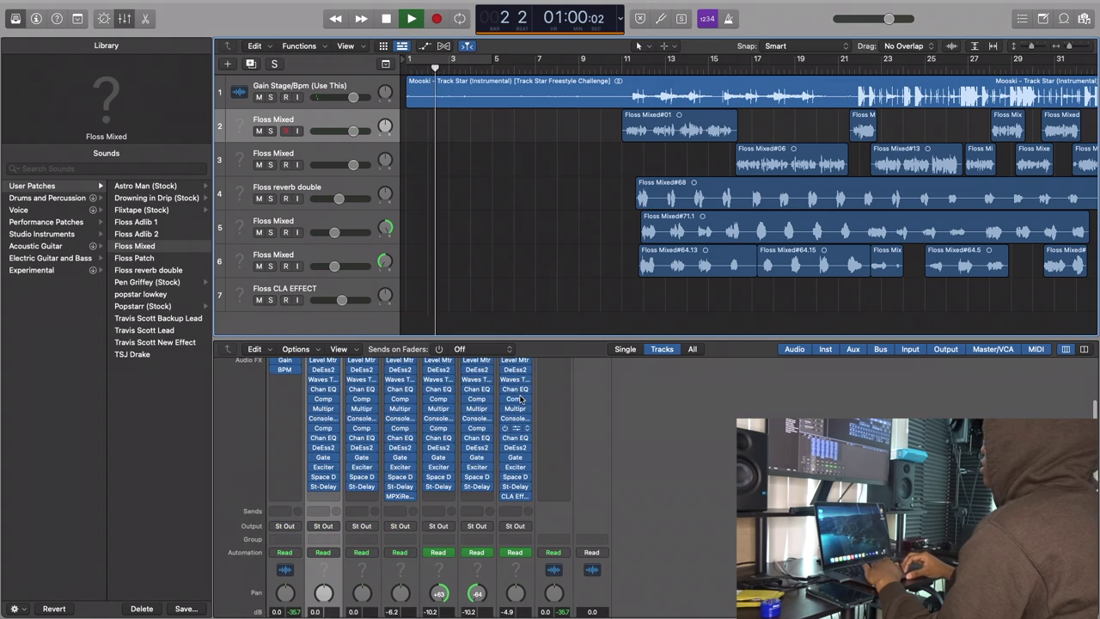
pyautogui.scroll(5, 514, 378)
pyautogui.press('space')
# - Split the Floss CLA EFFECT track's vocal region at about bar 73 and select the short piece at its end
pyautogui.hscroll(15, 570, 243)
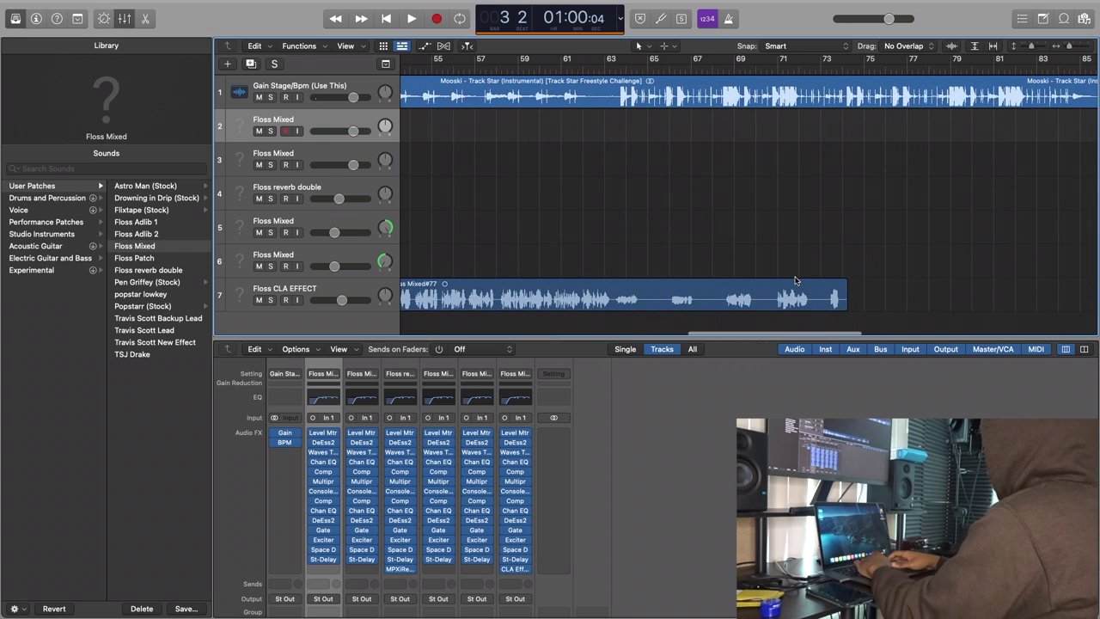
pyautogui.press('t')
pyautogui.press('i')
pyautogui.click(823, 302)
pyautogui.press('t')
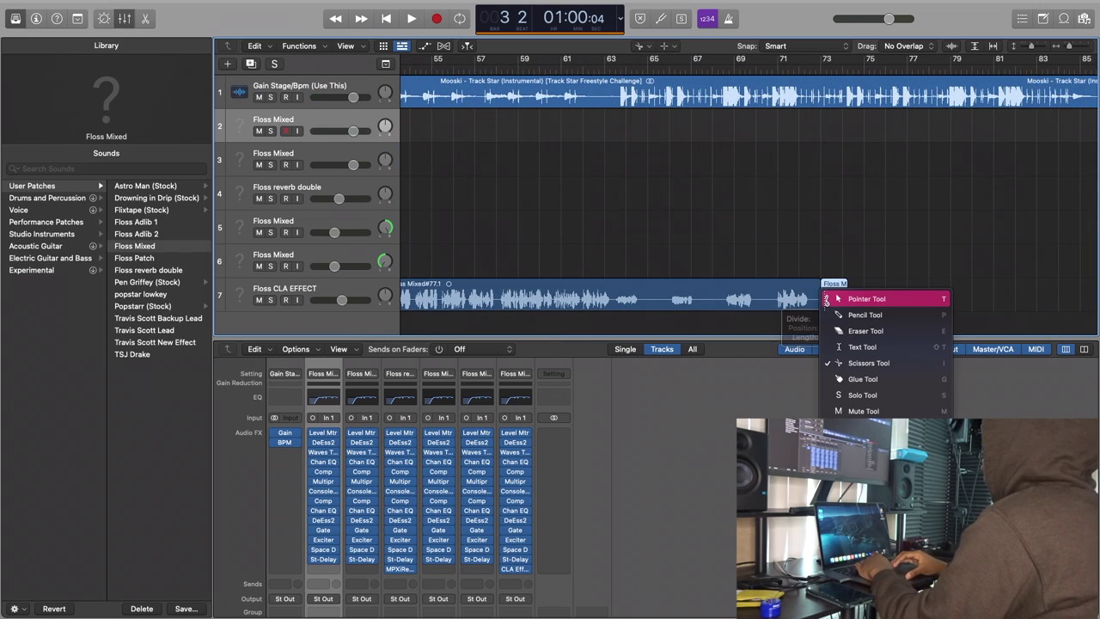
pyautogui.click(831, 292)
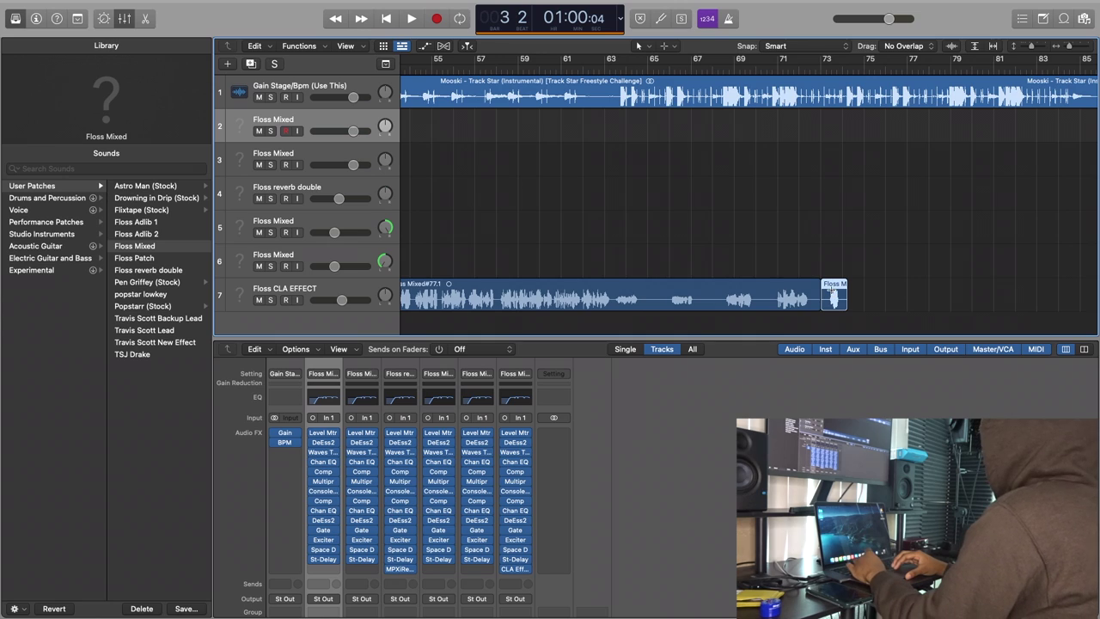
# - Paste the short vocal piece at the song's start on the Floss CLA EFFECT track and move it to bar 4
pyautogui.press('Return')
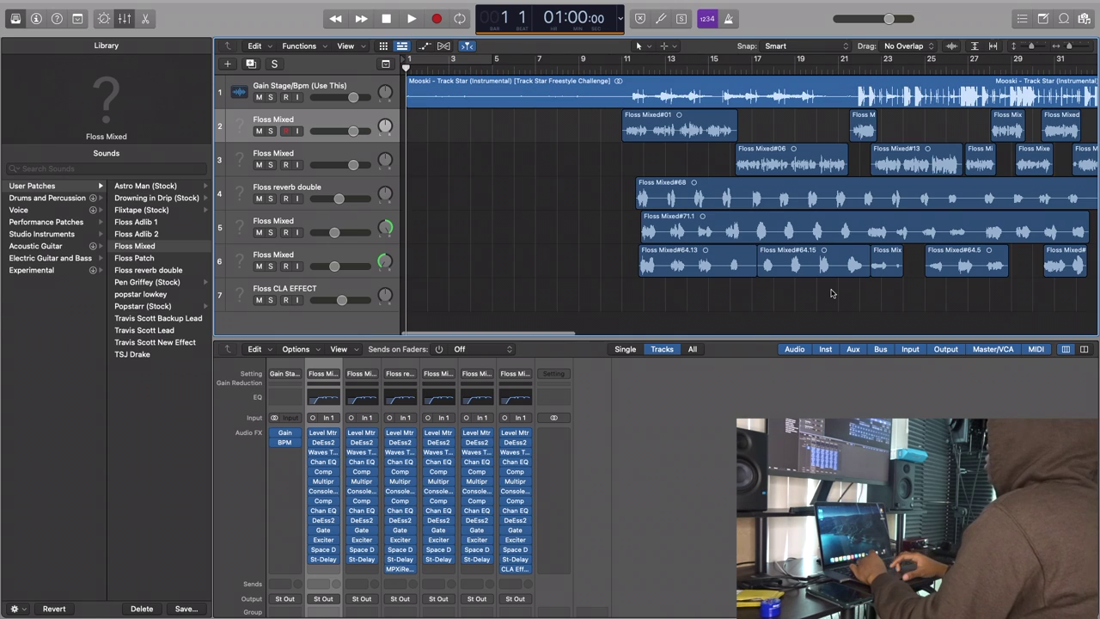
pyautogui.click(331, 294)
pyautogui.press('r')
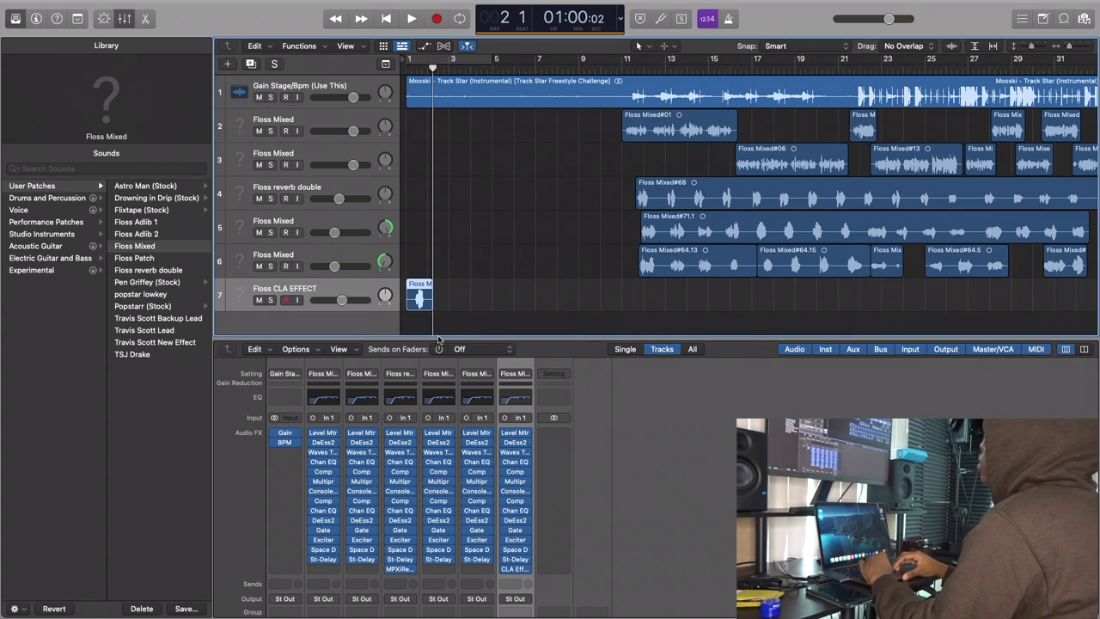
pyautogui.moveTo(420, 294); pyautogui.dragTo(484, 295)
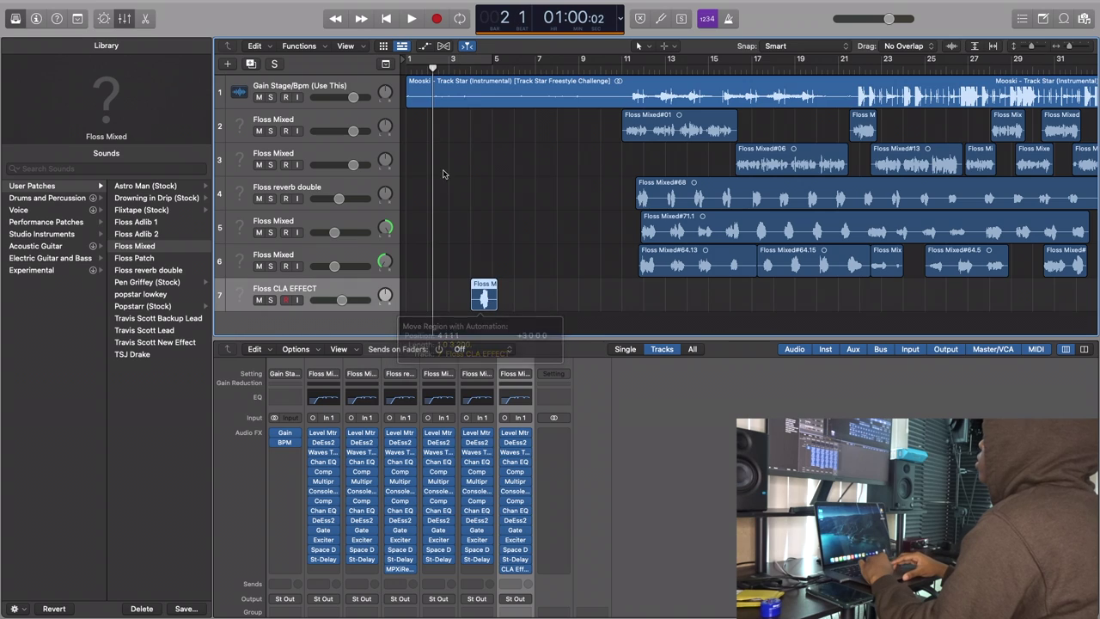
# - Play the intro from bar 1 and trim both edges of the pasted vocal region close around its waveform
pyautogui.click(410, 73)
pyautogui.press('space')
pyautogui.press('super+Right')
pyautogui.press('super+Right')
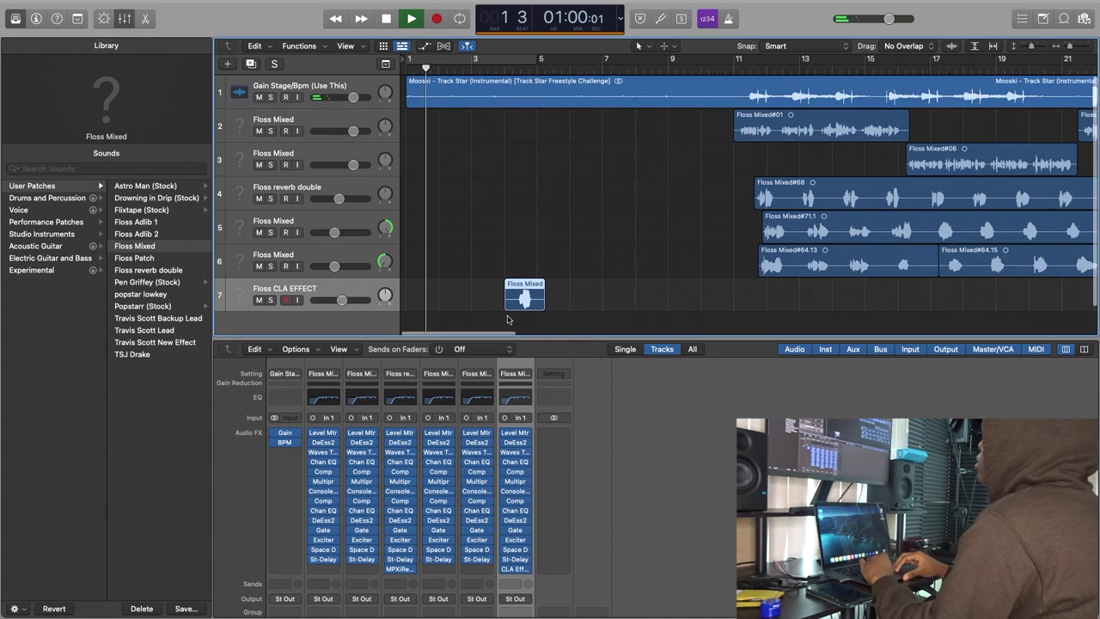
pyautogui.moveTo(509, 306); pyautogui.dragTo(535, 310)
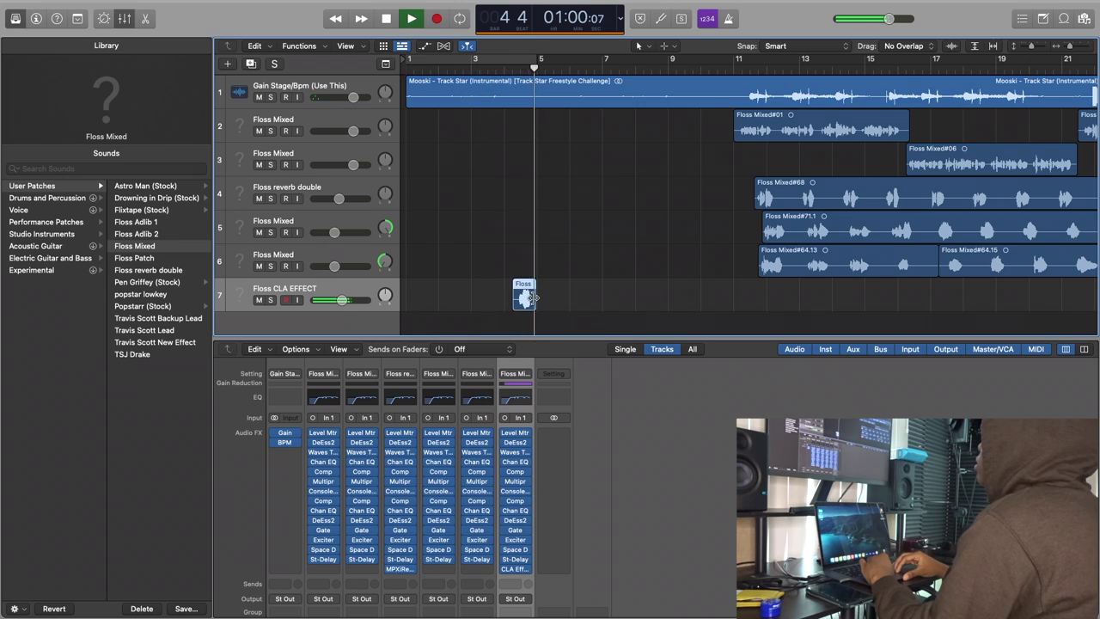
pyautogui.press('super+Right')
pyautogui.press('super+Right')
pyautogui.moveTo(518, 306); pyautogui.dragTo(520, 306)
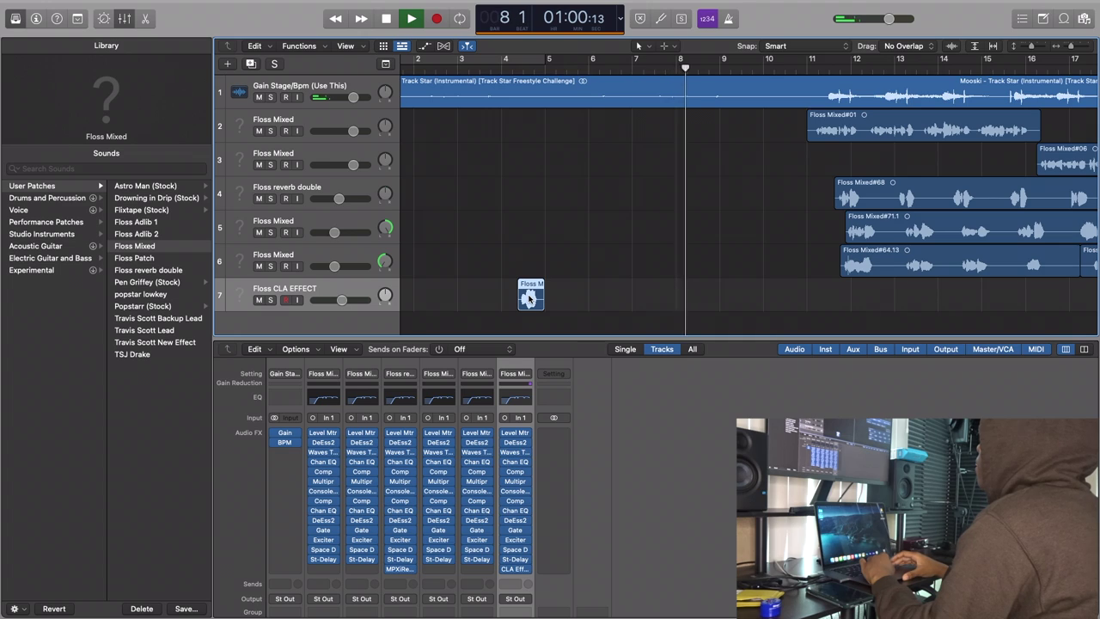
# - Copy the vocal snippet on the Floss CLA EFFECT track to bar 9 and play the song from the start
pyautogui.press('space')
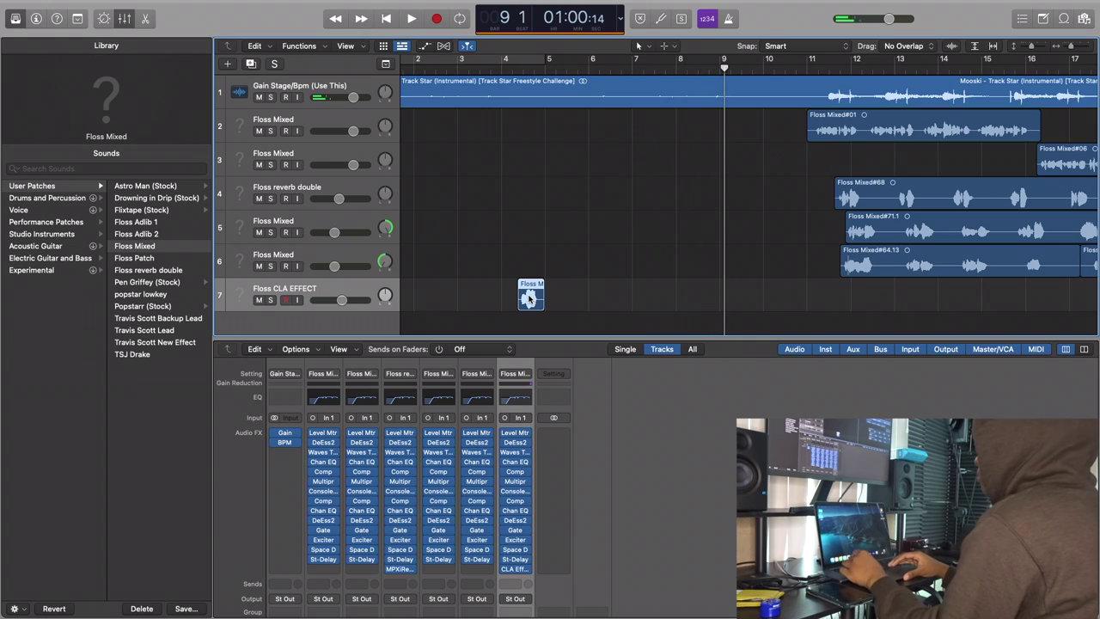
pyautogui.moveTo(529, 297); pyautogui.dragTo(730, 299)
pyautogui.press('Return')
pyautogui.press('space')
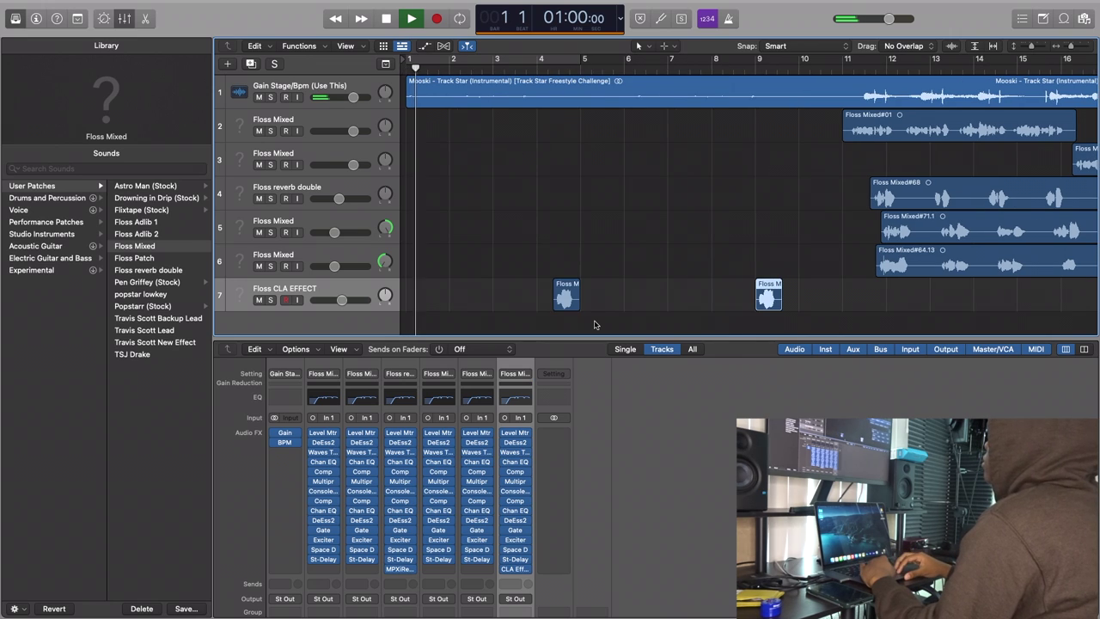
# - Trim the end of the bar 4 vocal snippet and both edges of the bar 9 copy, then stop playback
pyautogui.scroll(5, 592, 309)
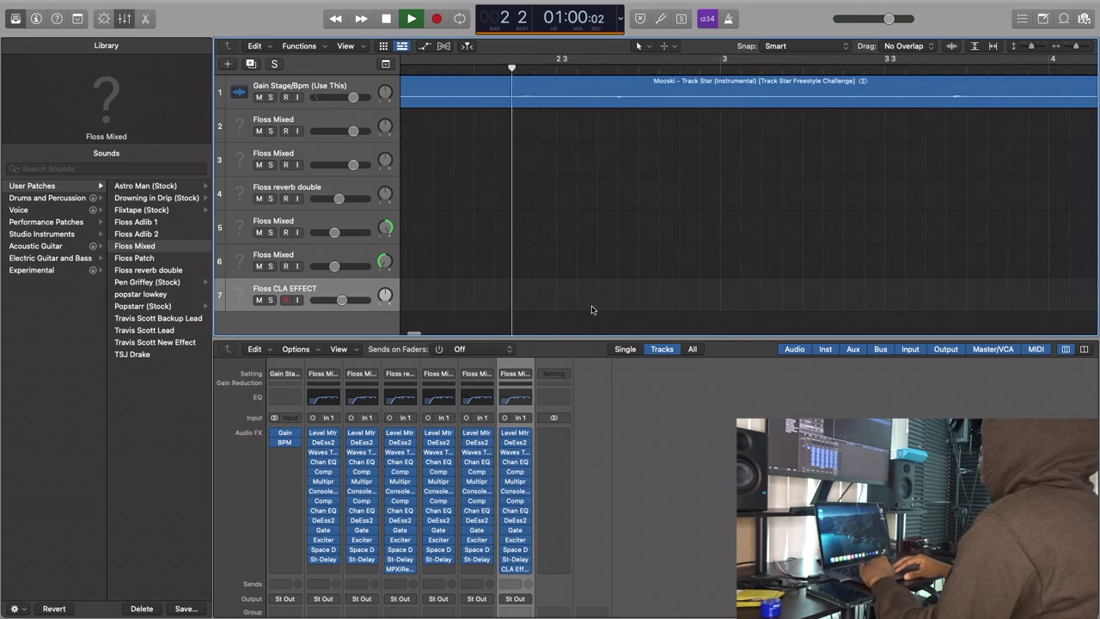
pyautogui.scroll(-6, 592, 310)
pyautogui.scroll(3, 541, 309)
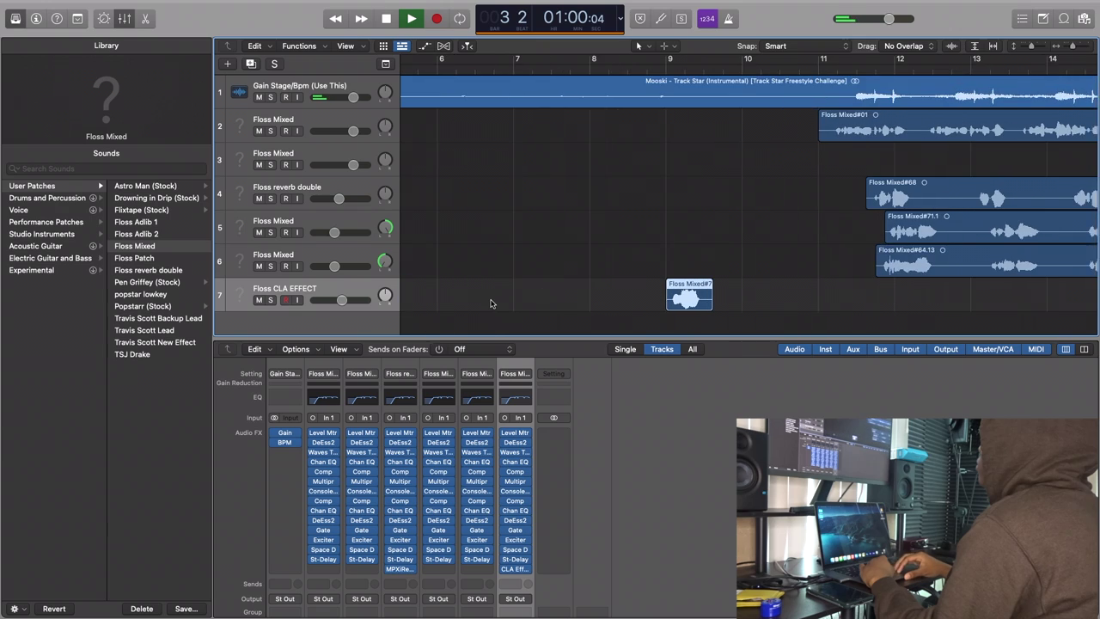
pyautogui.hscroll(-2, 488, 306)
pyautogui.moveTo(519, 301); pyautogui.dragTo(509, 306)
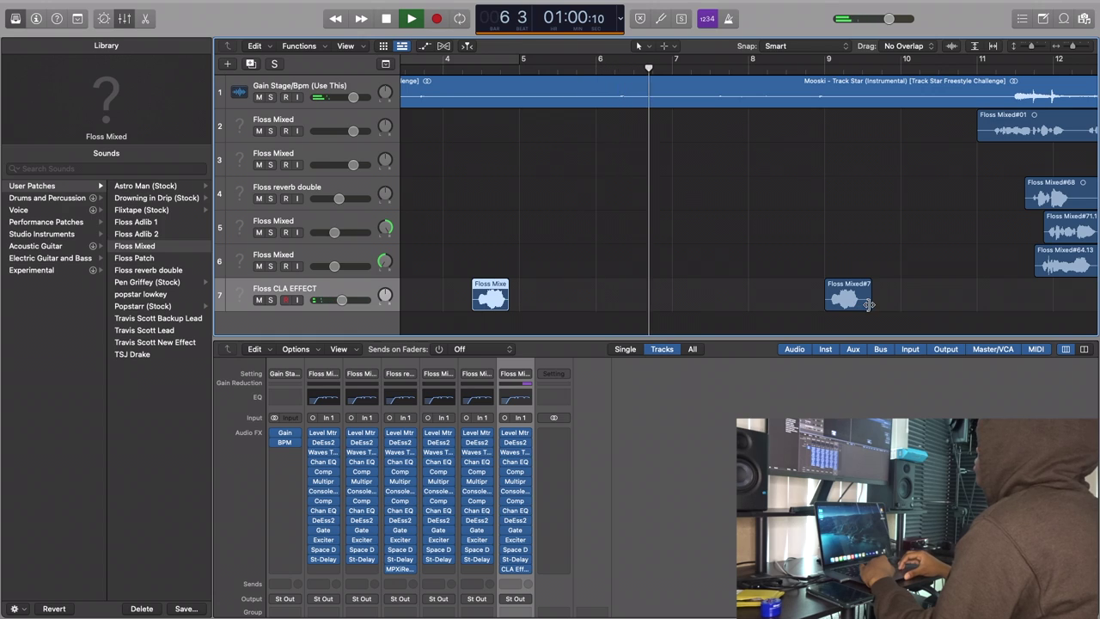
pyautogui.moveTo(870, 305); pyautogui.dragTo(861, 305)
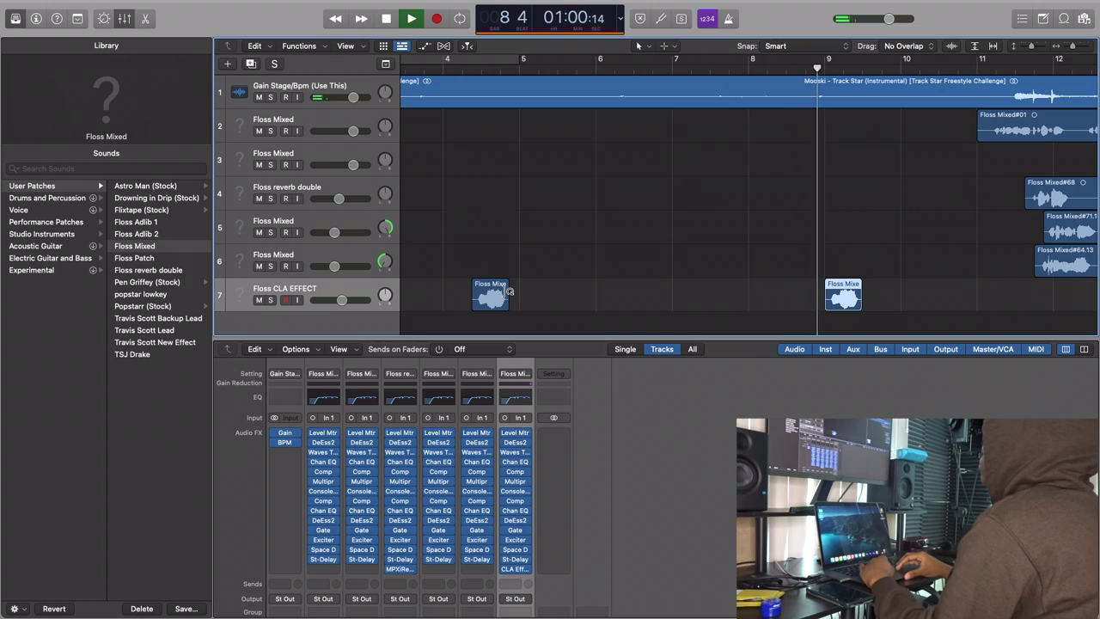
pyautogui.moveTo(825, 306); pyautogui.dragTo(830, 306)
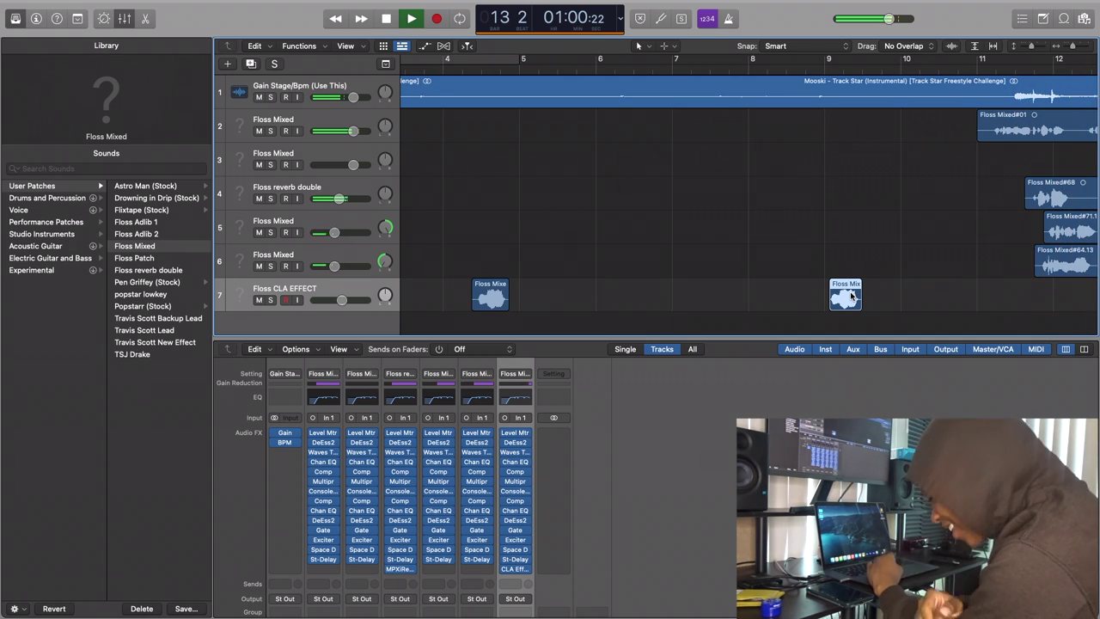
pyautogui.press('space')
pyautogui.hscroll(-5, 906, 330)
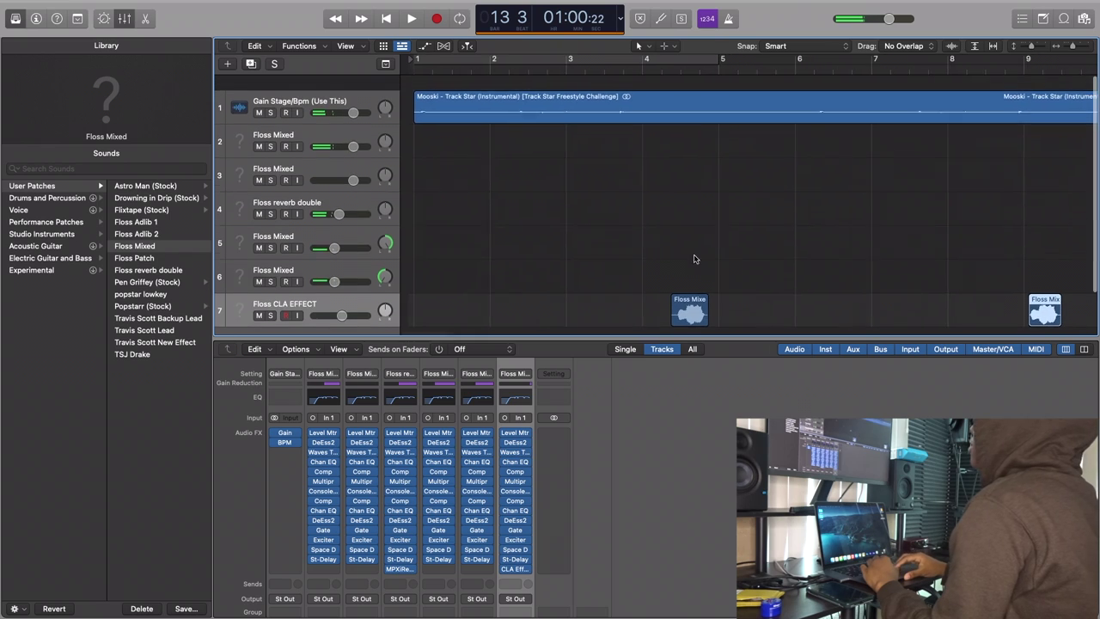
pyautogui.click(329, 86)
pyautogui.rightClick(329, 86)
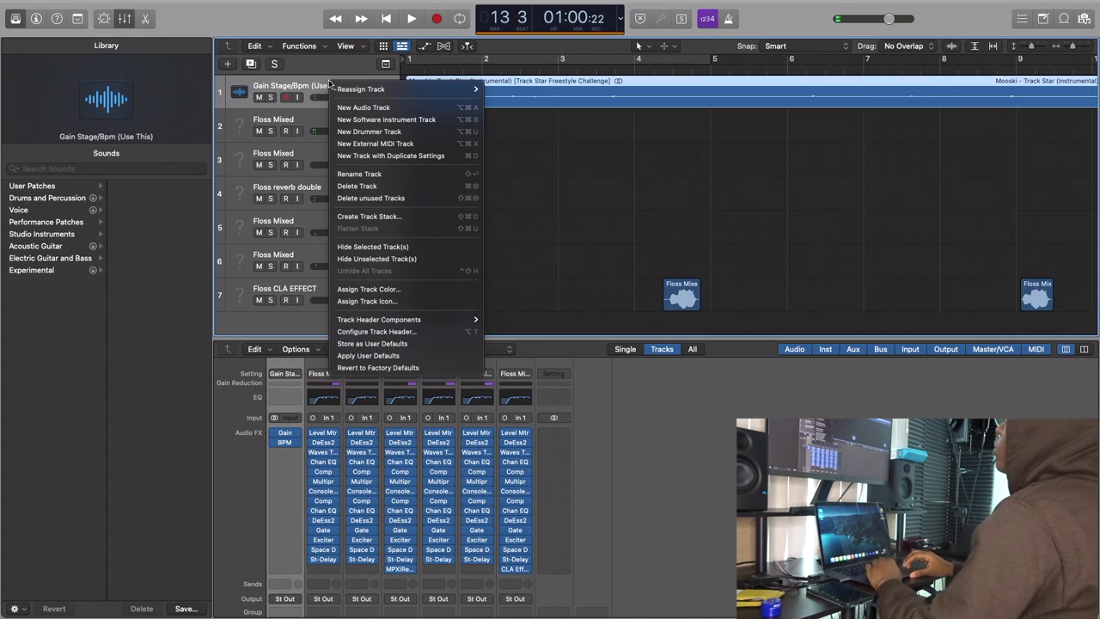
pyautogui.click(409, 222)
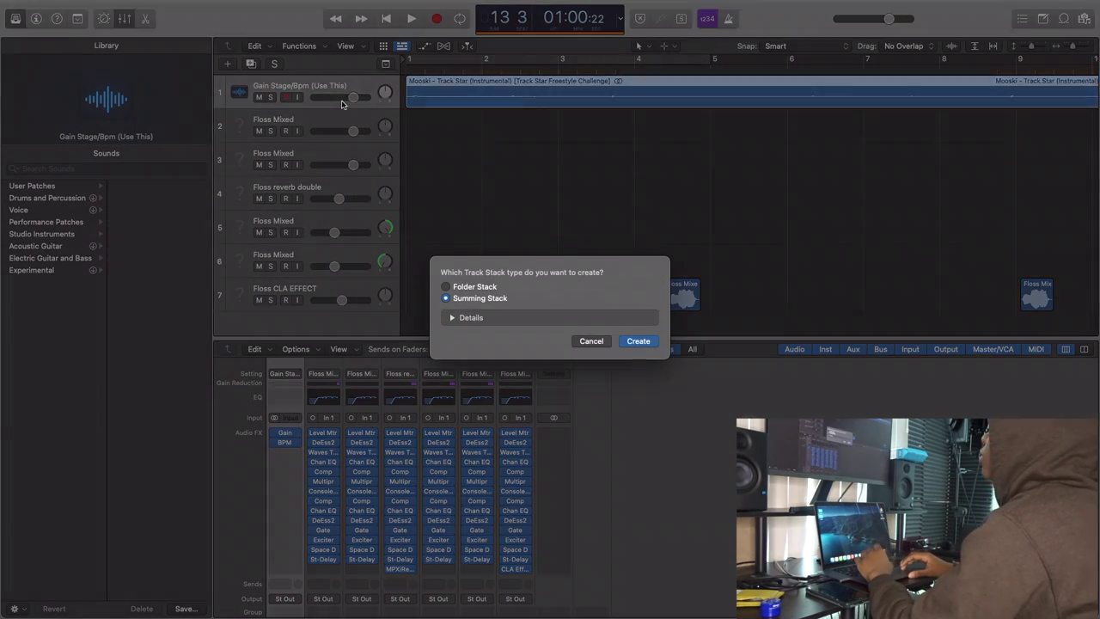
pyautogui.click(605, 344)
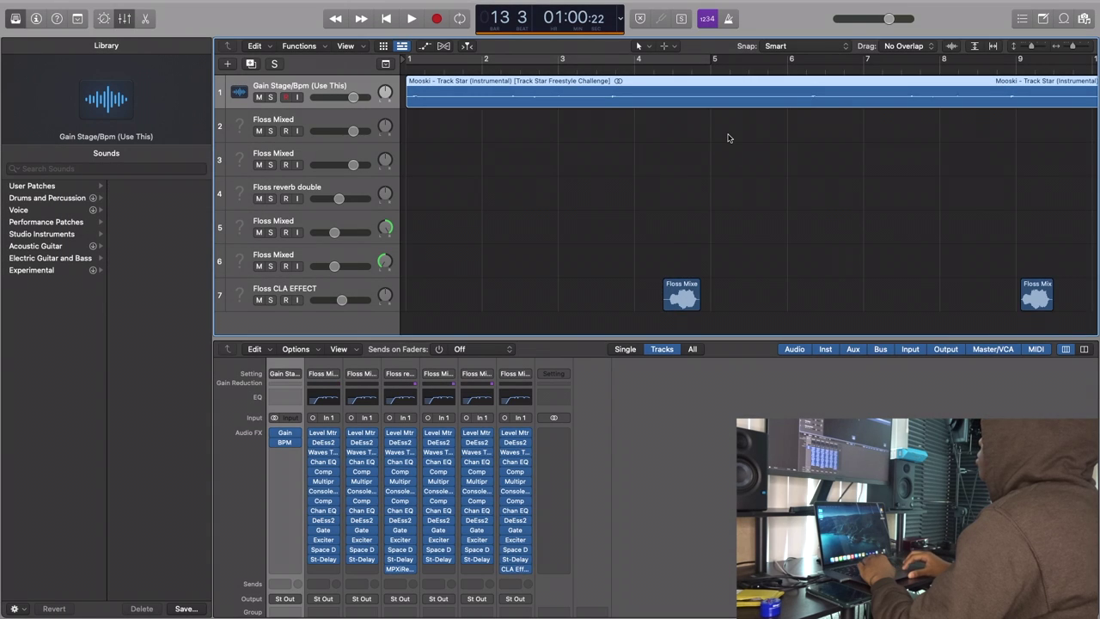
# - Play the song from bar 11 and follow the instrumental up to about bar 20
pyautogui.hscroll(4, 730, 137)
pyautogui.scroll(-3, 729, 137)
pyautogui.click(732, 69)
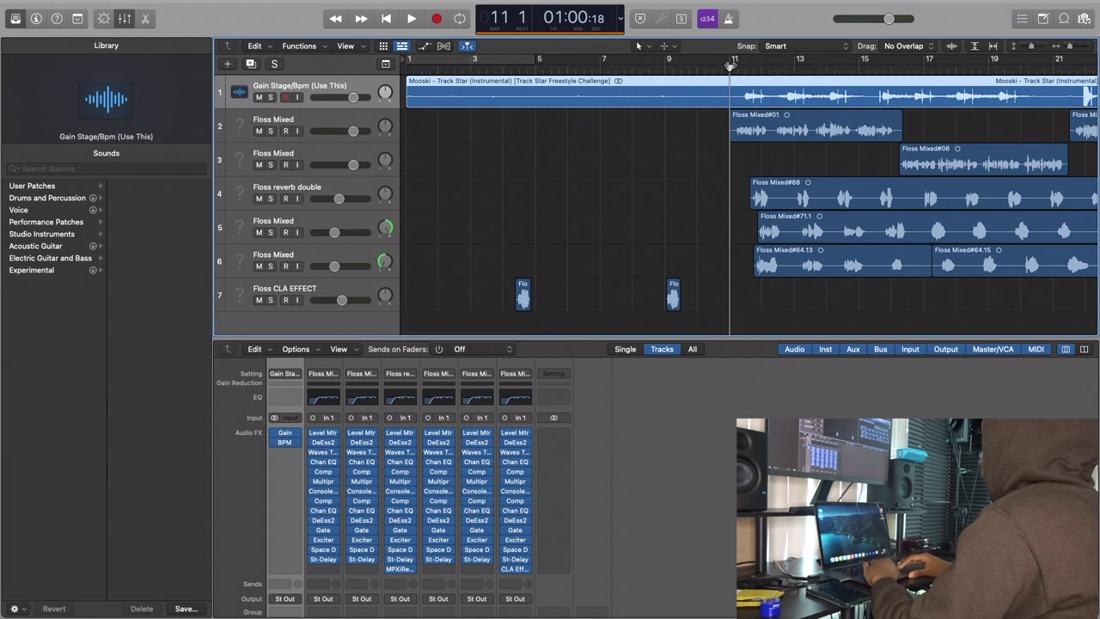
pyautogui.press('space')
pyautogui.hscroll(5, 748, 82)
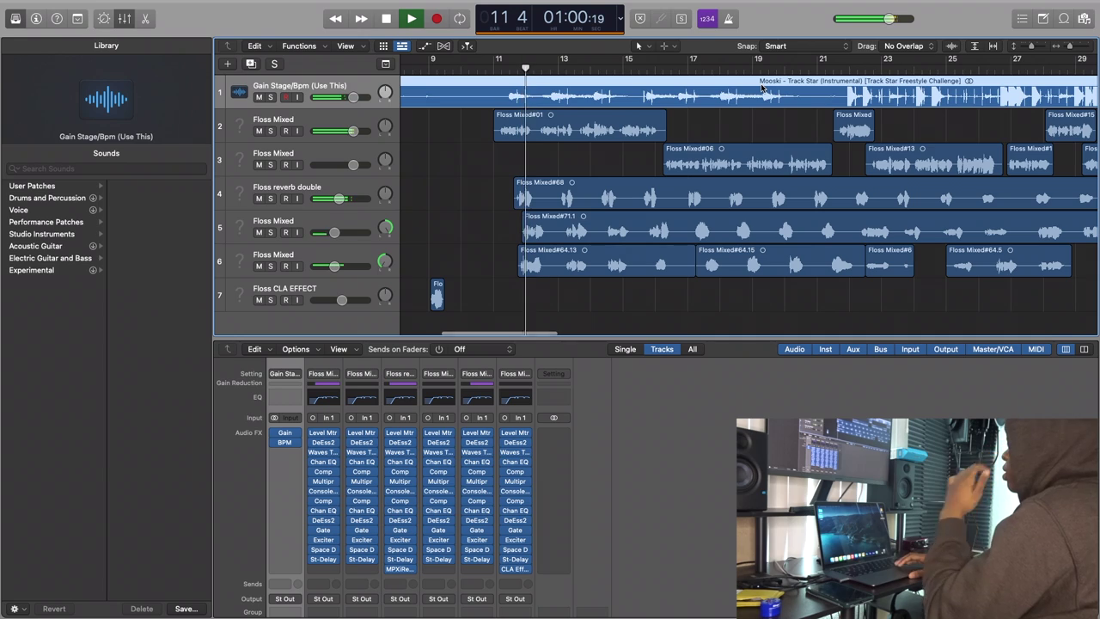
pyautogui.hscroll(2, 762, 87)
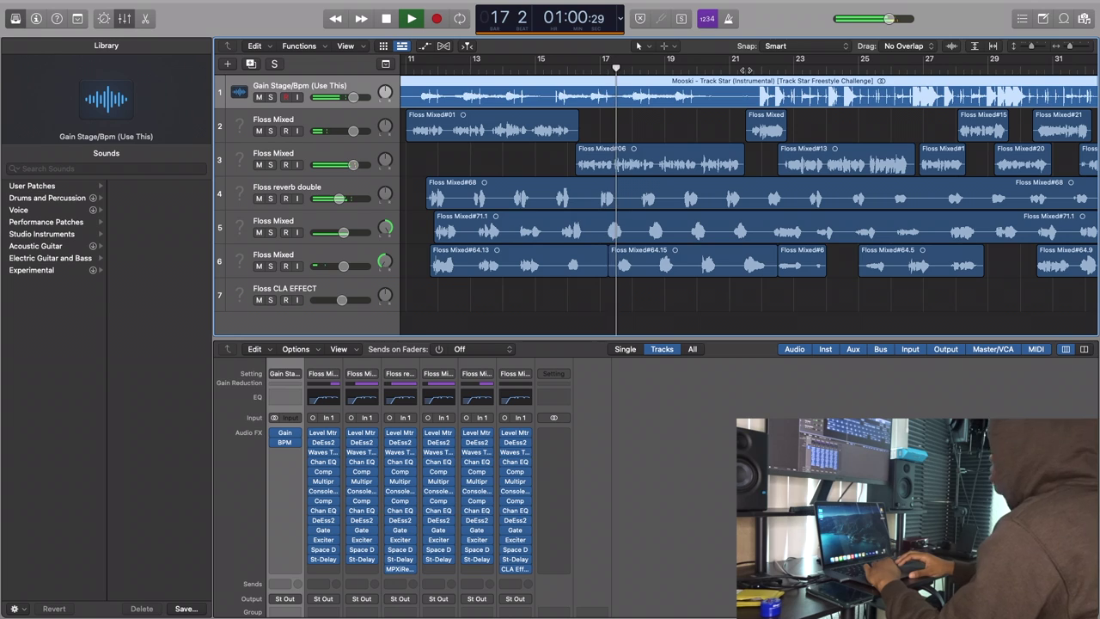
pyautogui.hscroll(2, 733, 96)
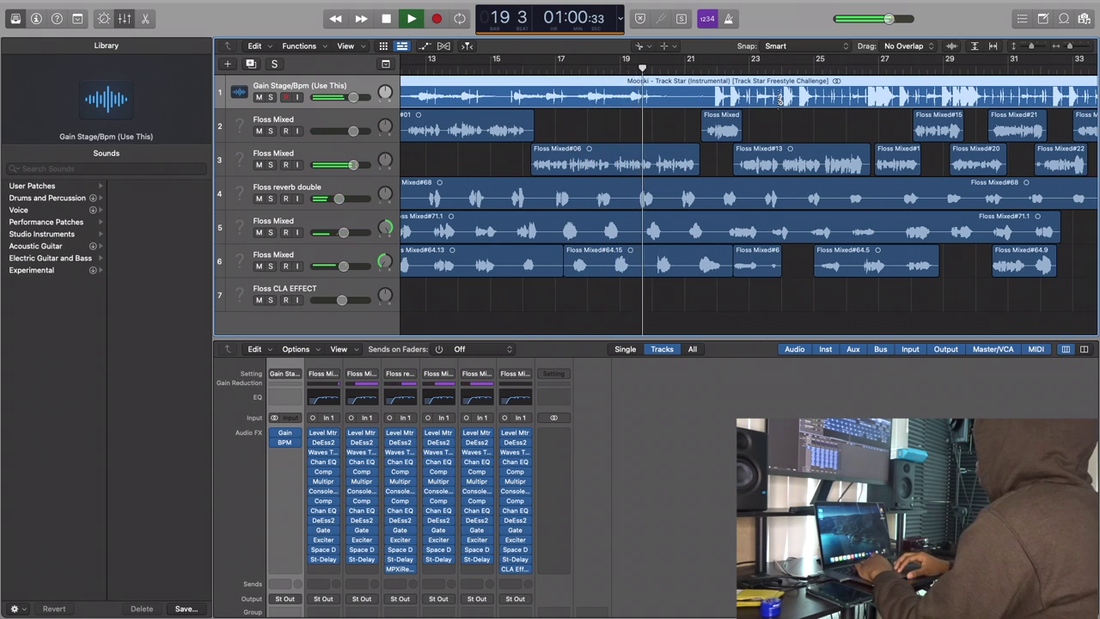
# - Split the instrumental region at bar 24 and about half a bar after it, and delete the piece between the cuts
pyautogui.scroll(3, 780, 101)
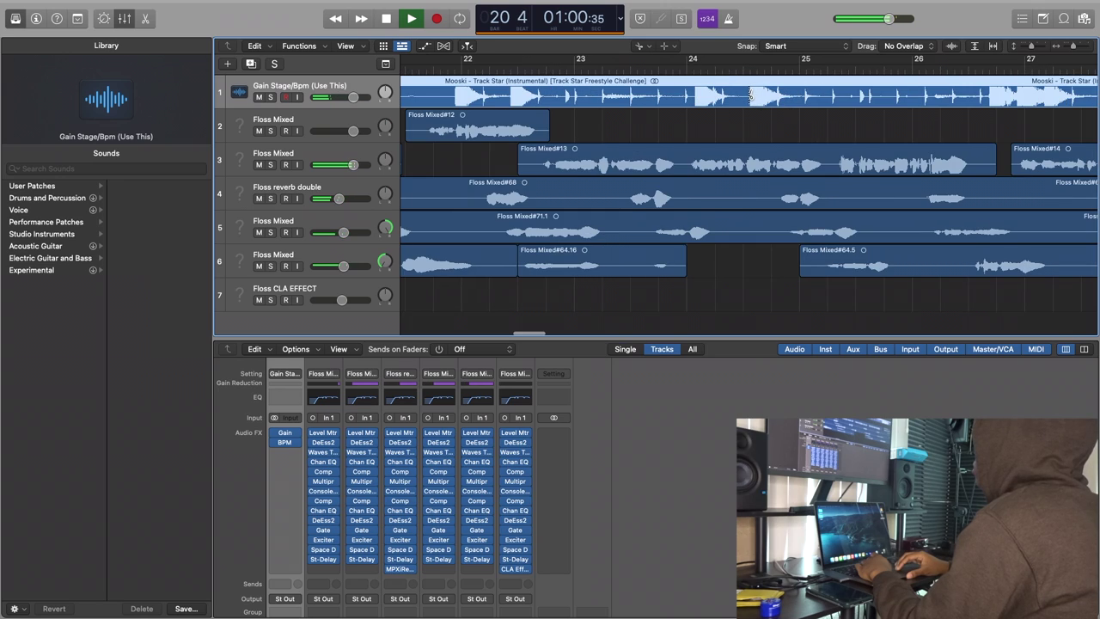
pyautogui.click(696, 97)
pyautogui.click(749, 100)
pyautogui.press('t')
pyautogui.press('t')
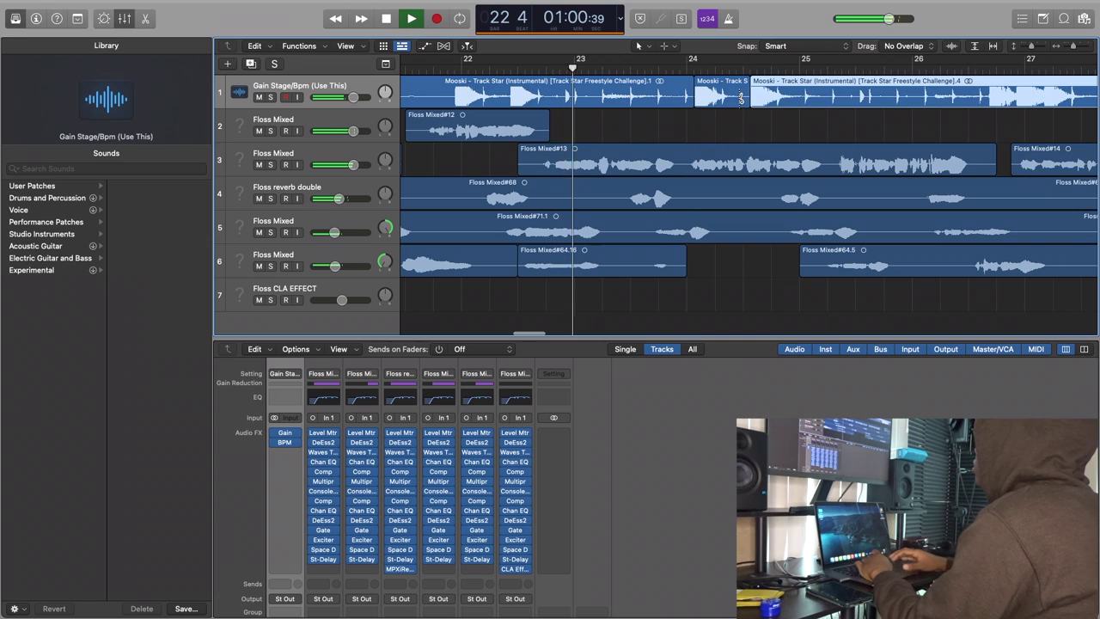
pyautogui.click(737, 96)
pyautogui.press('BackSpace')
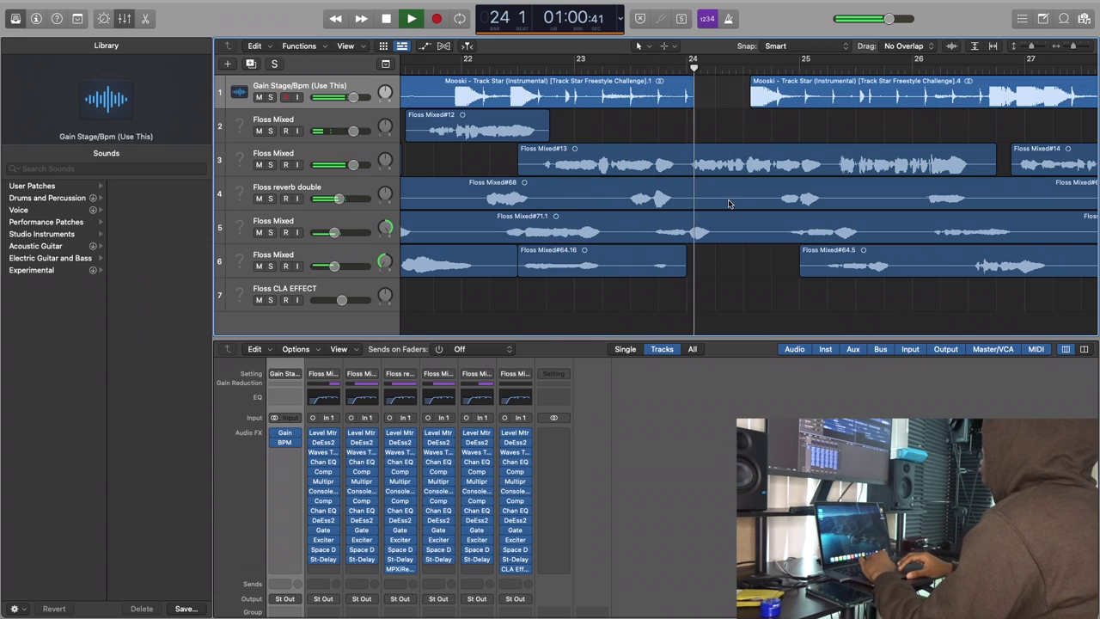
# - Split the instrumental just after bar 29 and again at about three quarters through that bar, then stop playback
pyautogui.scroll(-2, 757, 146)
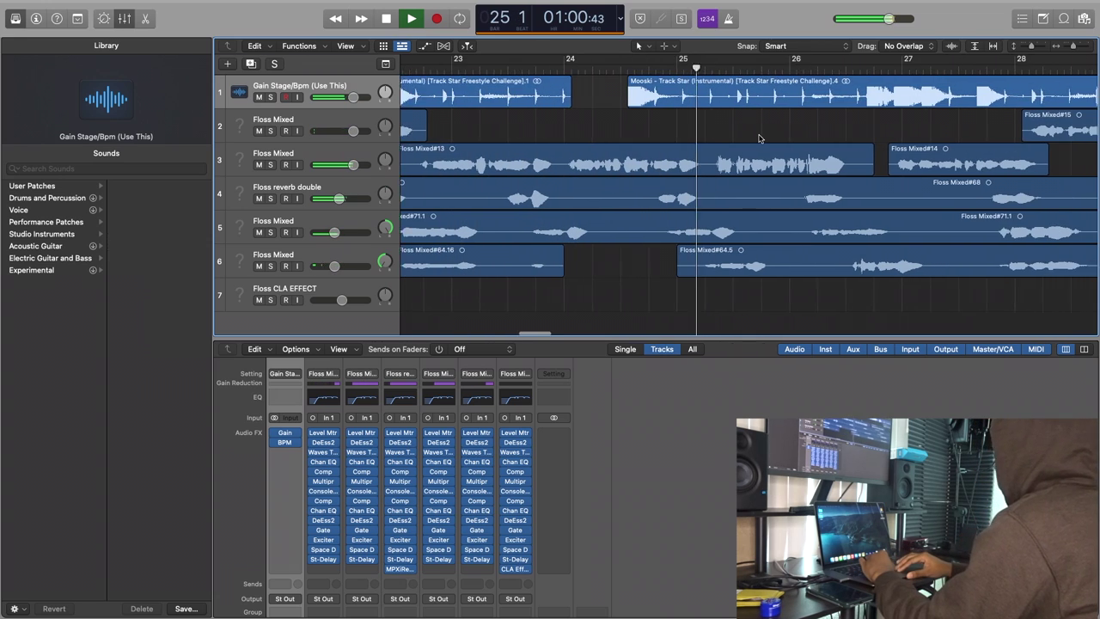
pyautogui.hscroll(5, 759, 138)
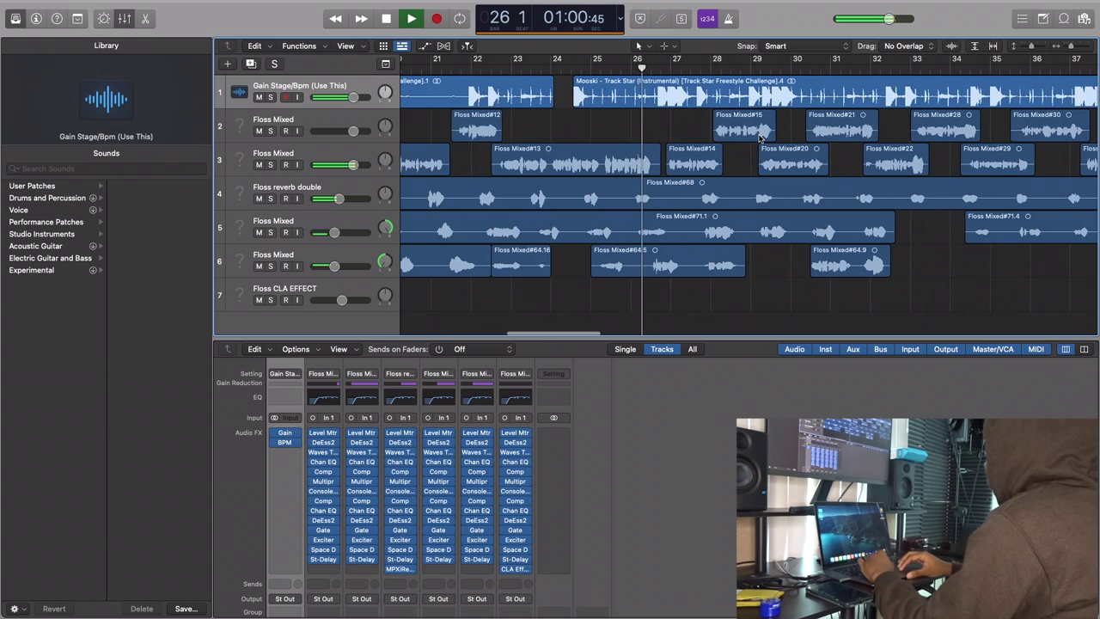
pyautogui.hscroll(3, 758, 137)
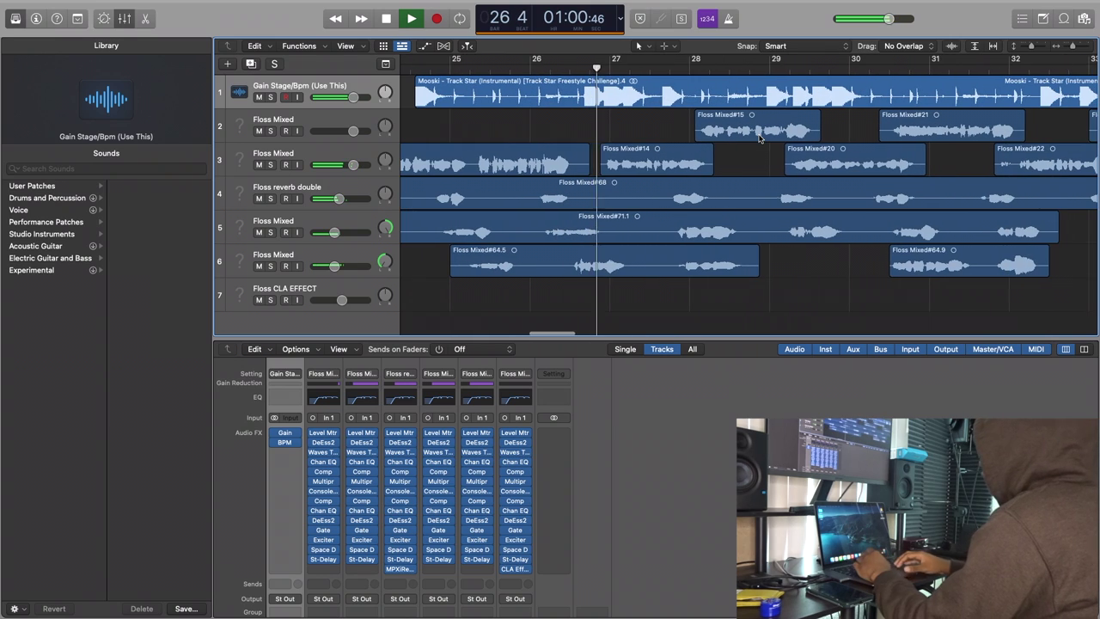
pyautogui.click(789, 96)
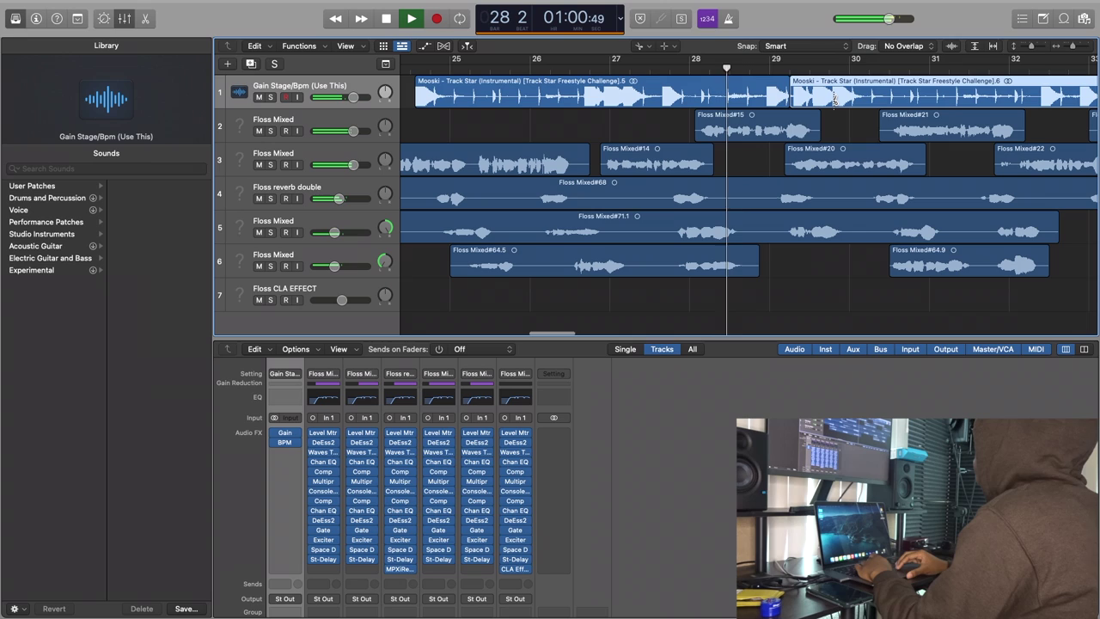
pyautogui.click(830, 96)
pyautogui.press('t')
pyautogui.press('t')
pyautogui.press('space')
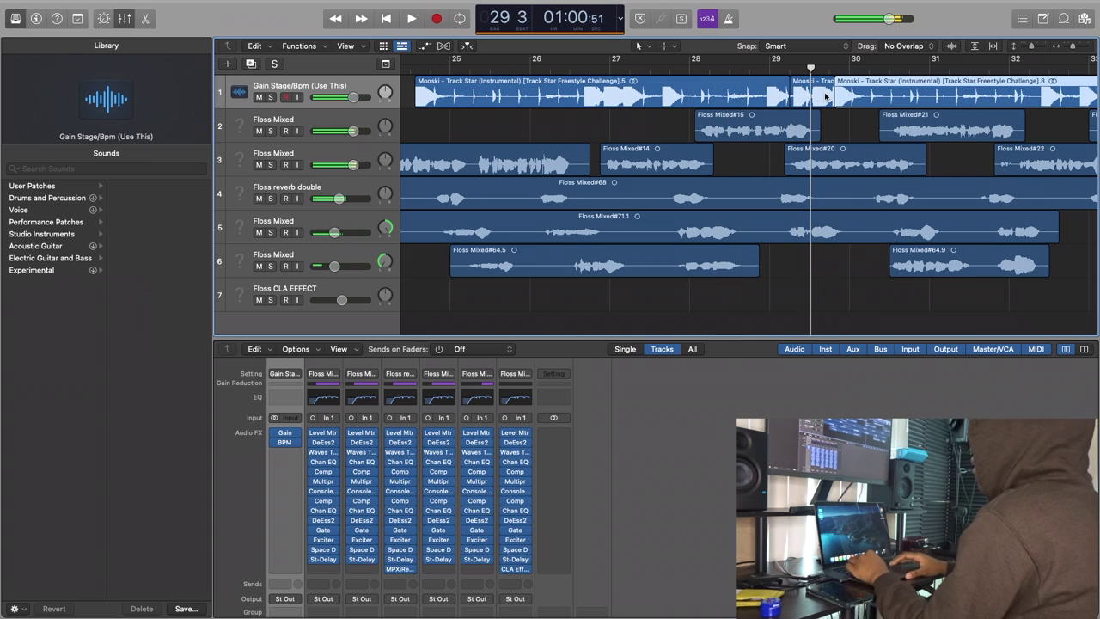
# - Undo the last split, split the instrumental again shortly before bar 30, and delete the short piece between the cuts
pyautogui.press('super+z')
pyautogui.press('super+Right')
pyautogui.press('super+Right')
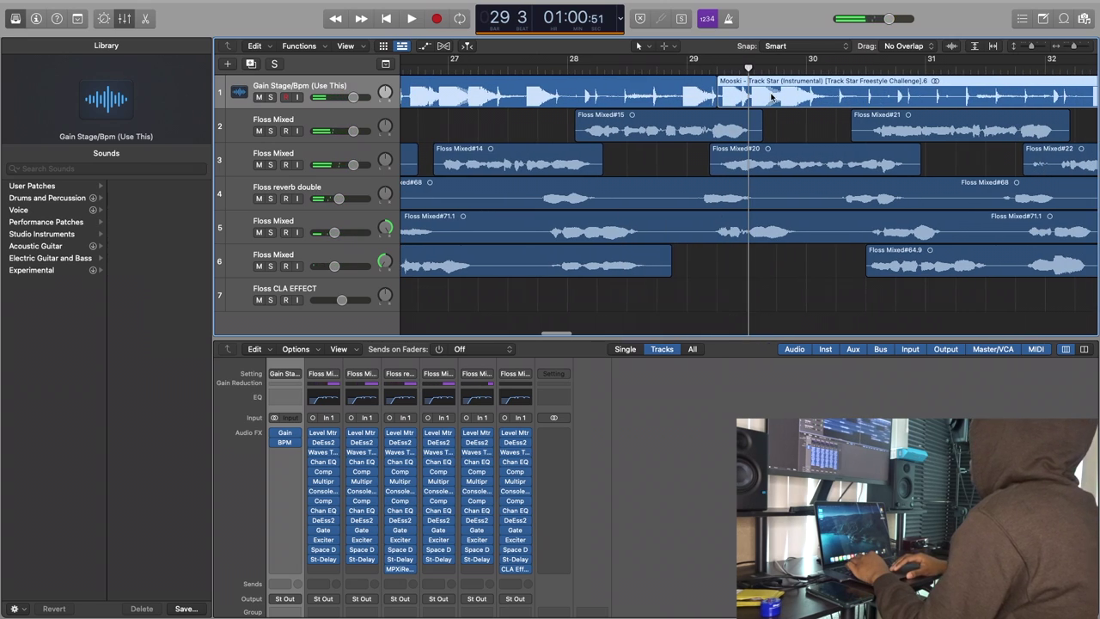
pyautogui.press('t')
pyautogui.press('i')
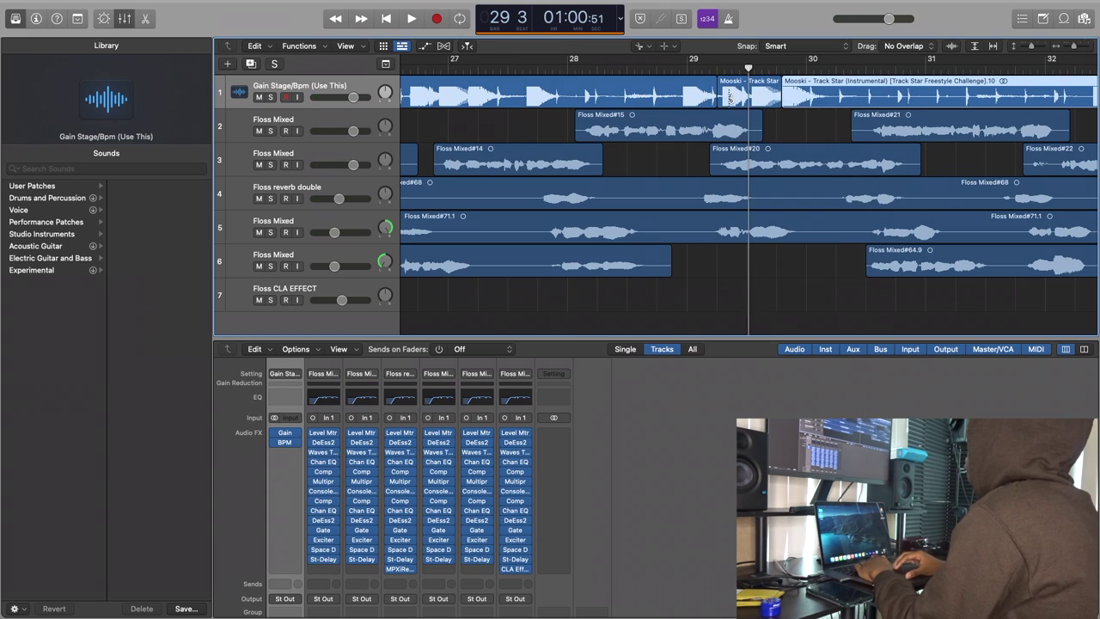
pyautogui.press('t')
pyautogui.press('t')
pyautogui.press('Delete')
# - Play the song from about the middle of bar 27 to check the beat drop in bar 29
pyautogui.hscroll(-3, 729, 95)
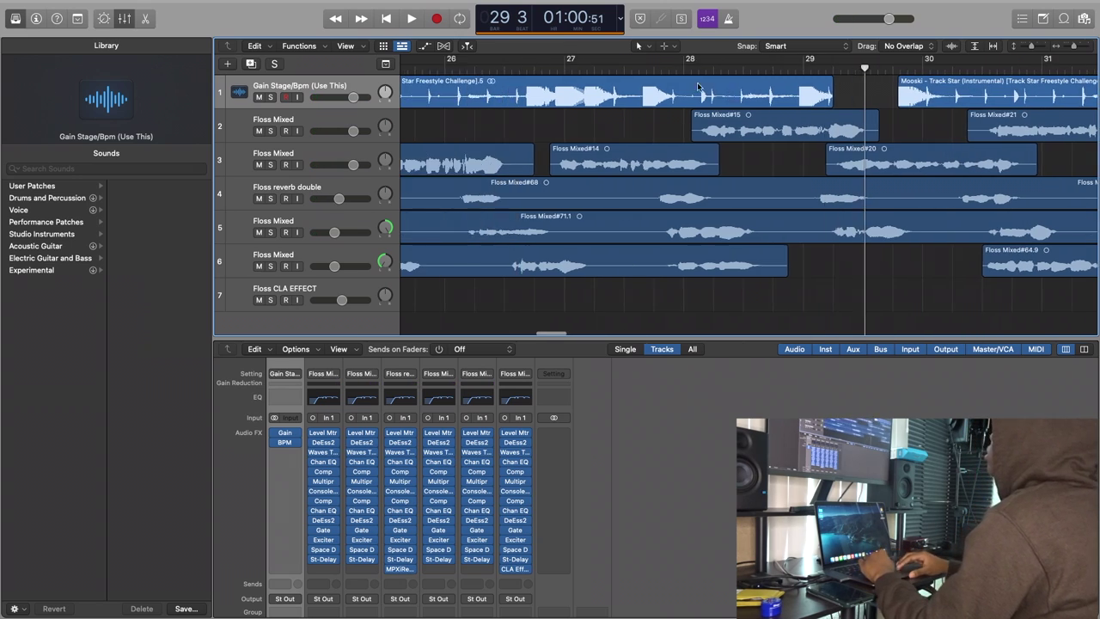
pyautogui.click(625, 68)
pyautogui.press('space')
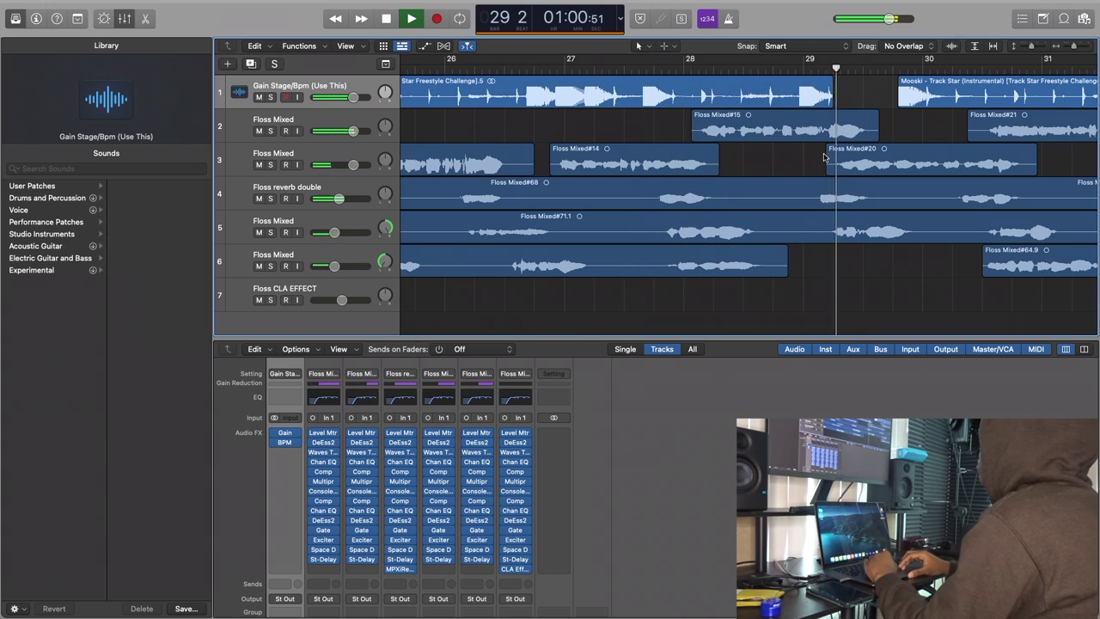
# - Split the instrumental region at about the middle of bar 34 and at bar 35, and delete the piece between
pyautogui.hscroll(7, 950, 109)
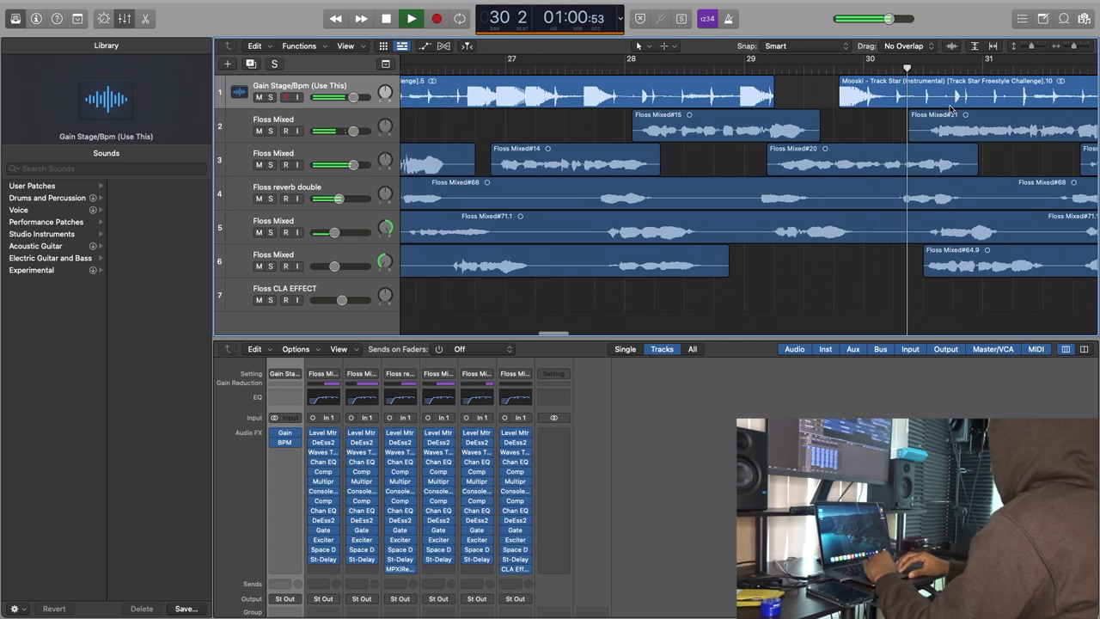
pyautogui.hscroll(5, 950, 109)
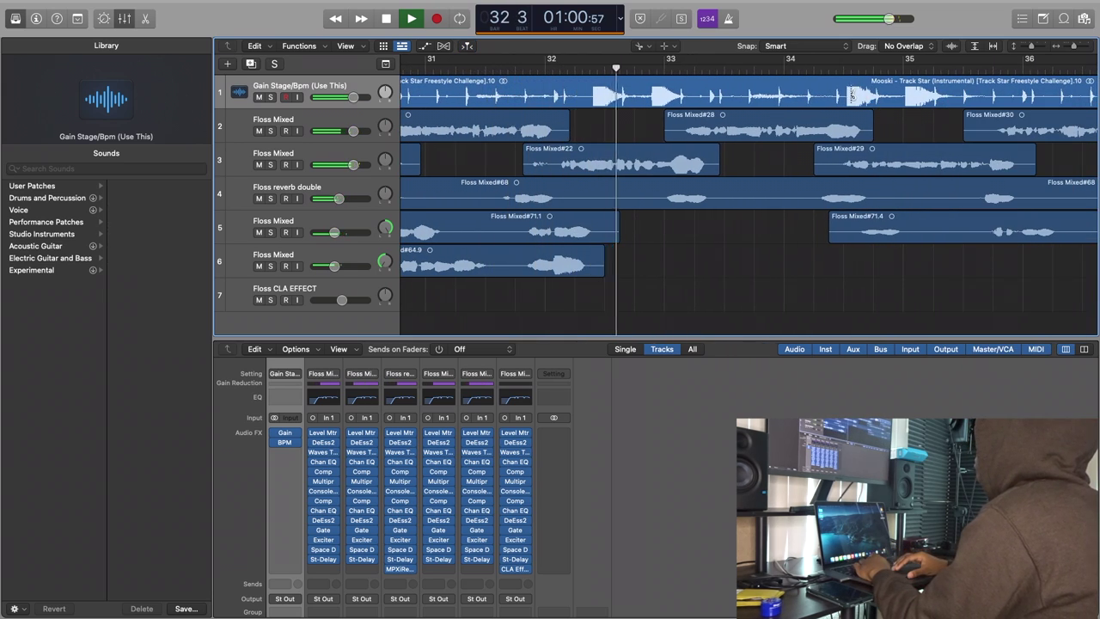
pyautogui.click(848, 98)
pyautogui.click(904, 97)
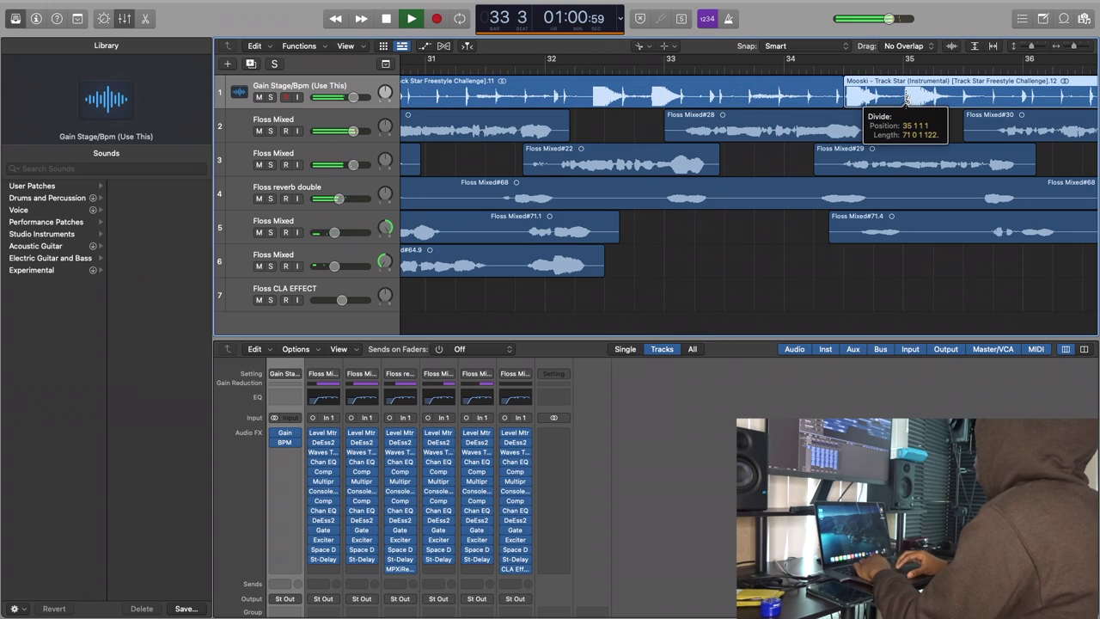
pyautogui.press('Delete')
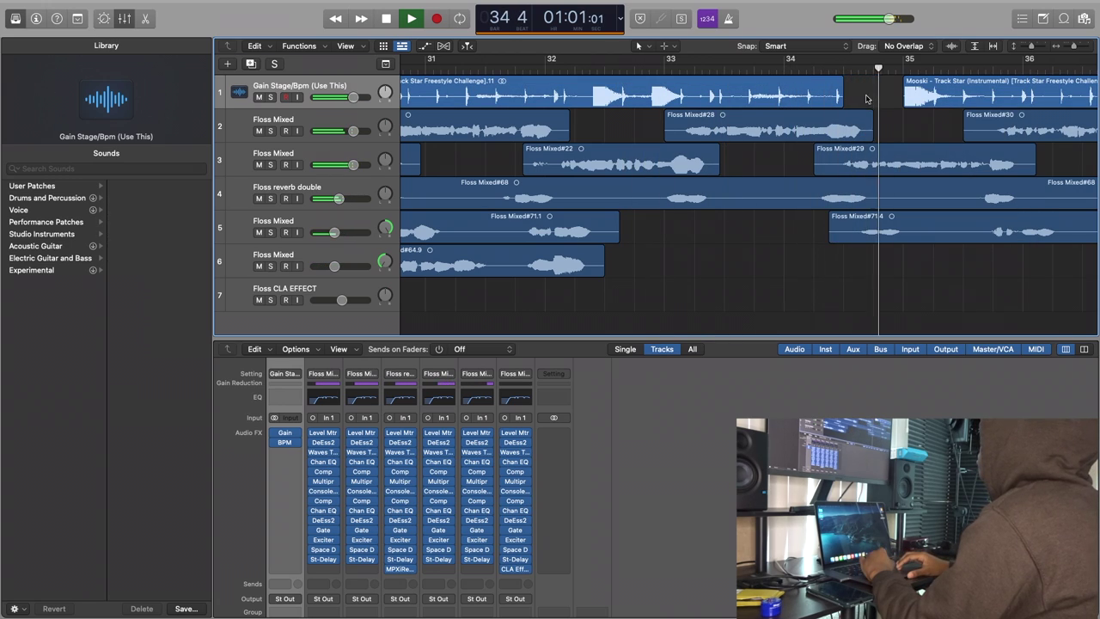
# - Replay the song from just before bar 34 to check the gap, and stop playback in bar 38
pyautogui.click(764, 69)
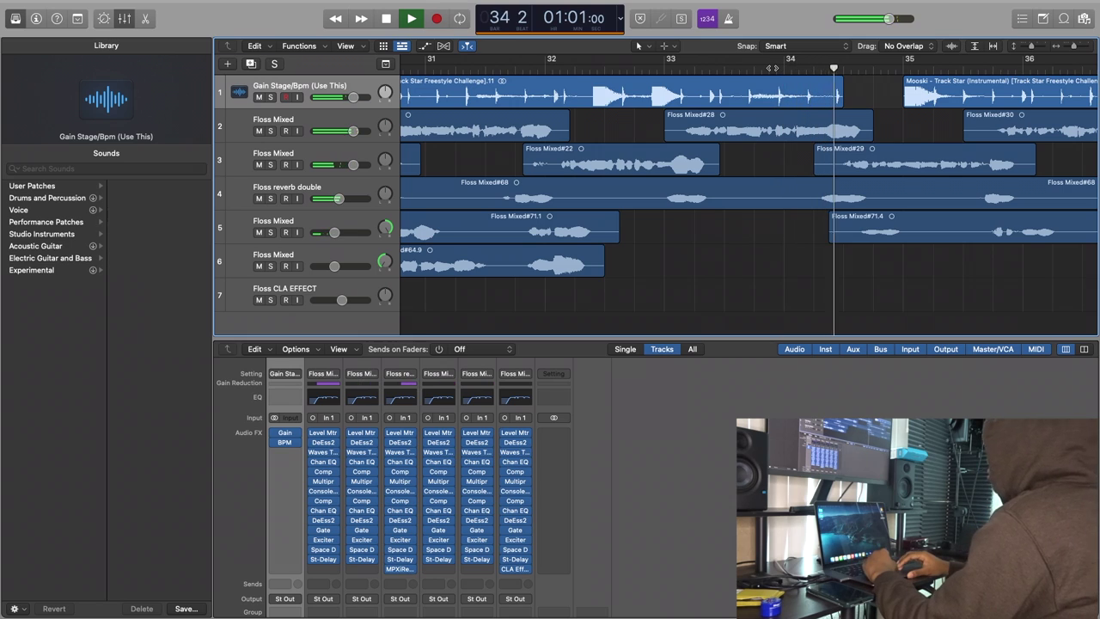
pyautogui.hscroll(5, 846, 127)
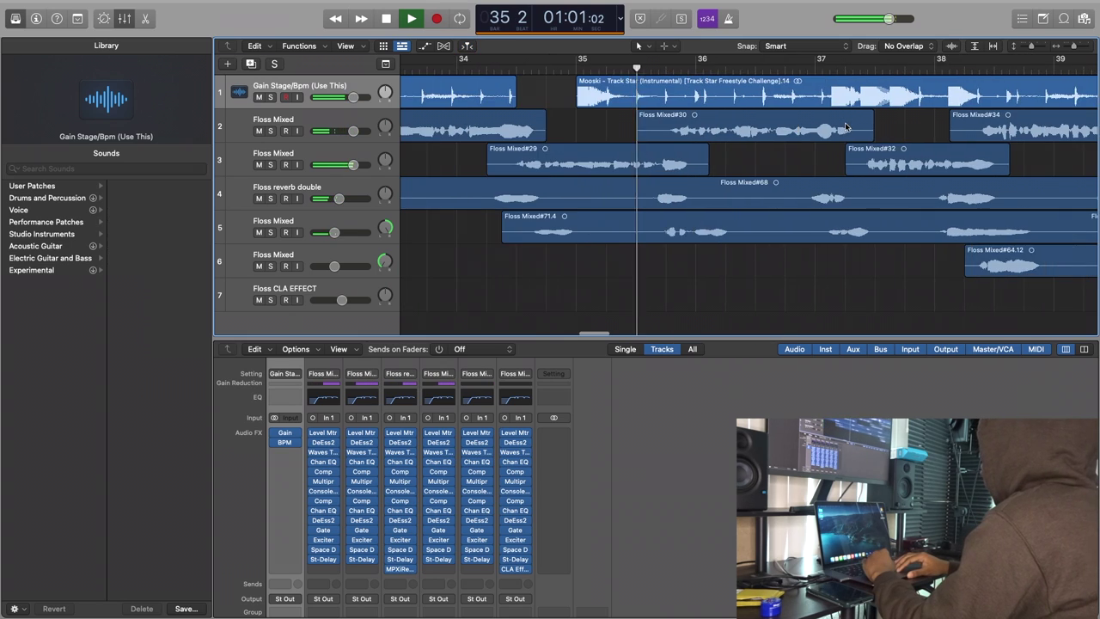
pyautogui.press('super+Left')
pyautogui.press('super+Left')
pyautogui.press('super+Left')
pyautogui.press('super+Right')
pyautogui.press('super+Right')
pyautogui.press('super+Right')
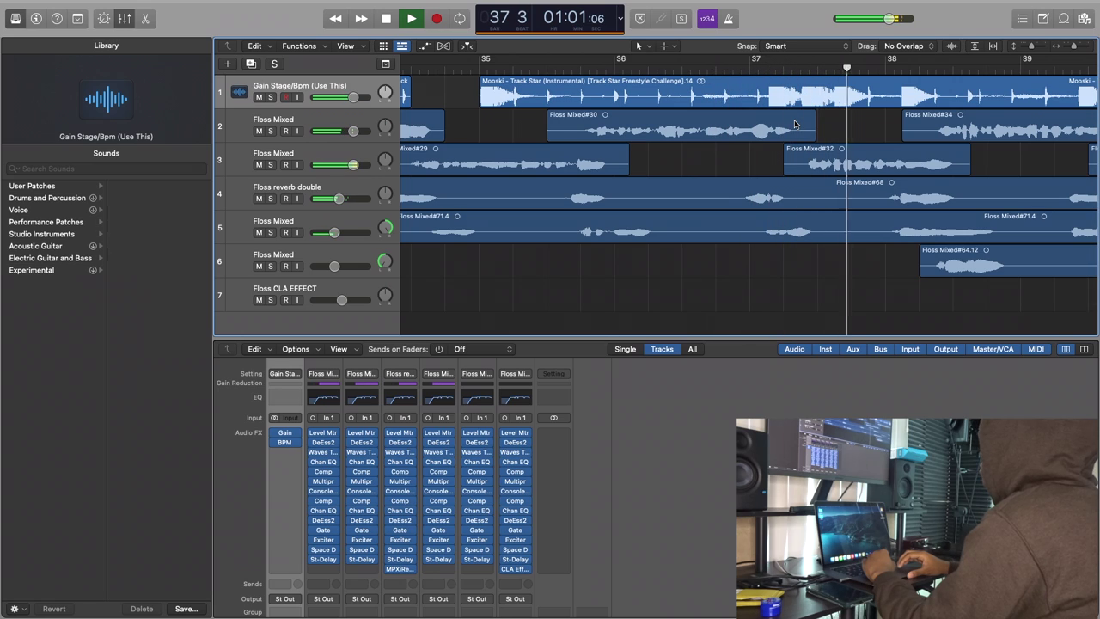
pyautogui.press('space')
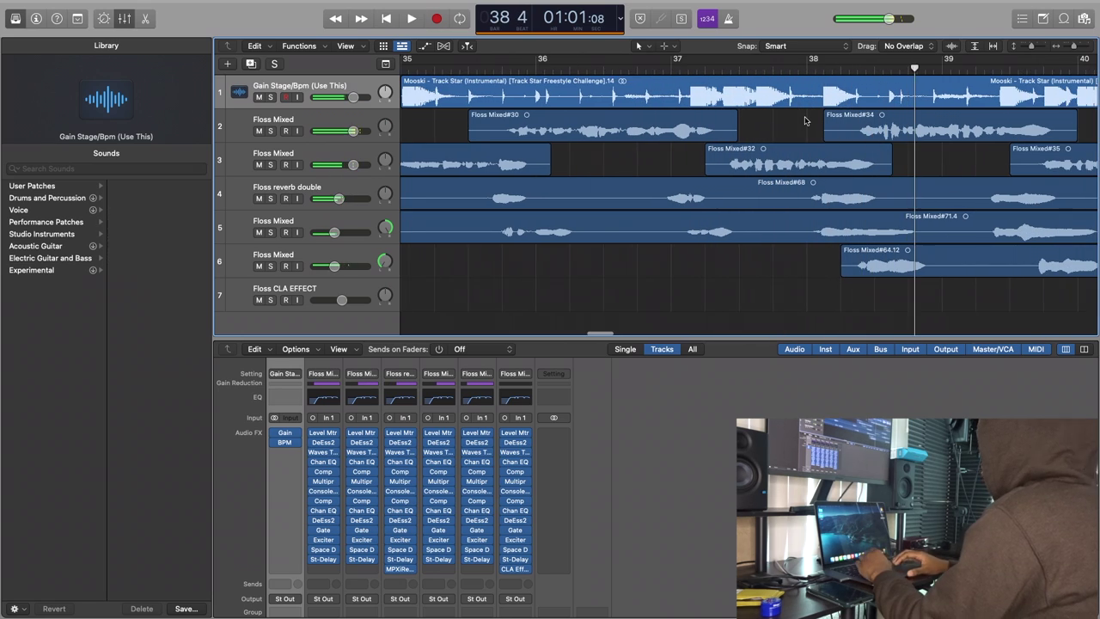
# - Split the instrumental region shortly after the middle of bar 37 and just after bar 38 starts, and delete the piece between
pyautogui.press('t')
pyautogui.press('i')
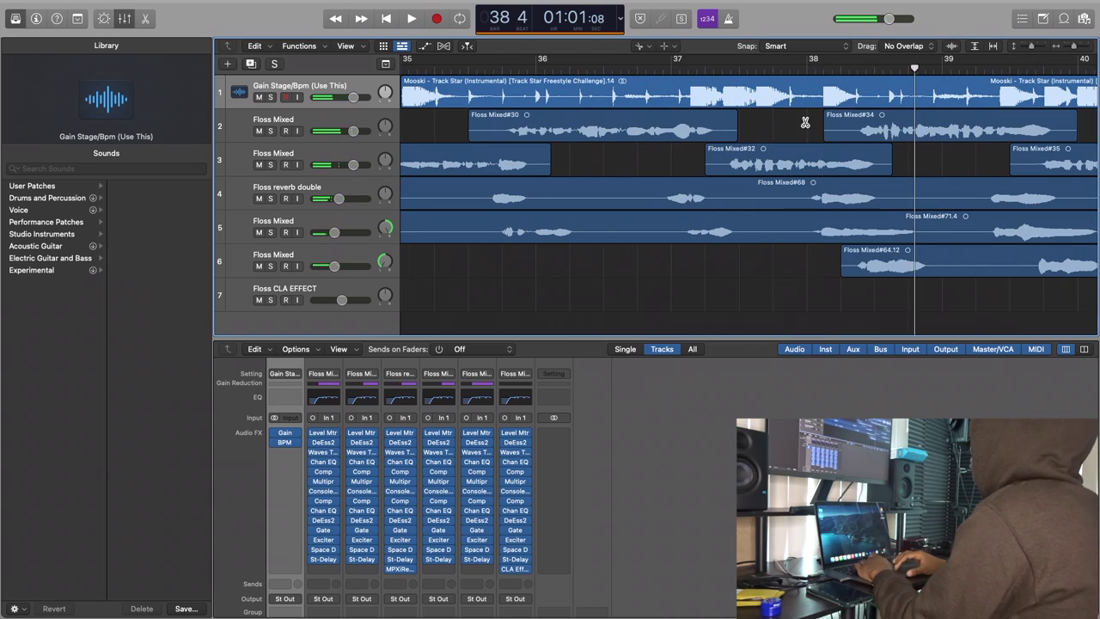
pyautogui.click(757, 98)
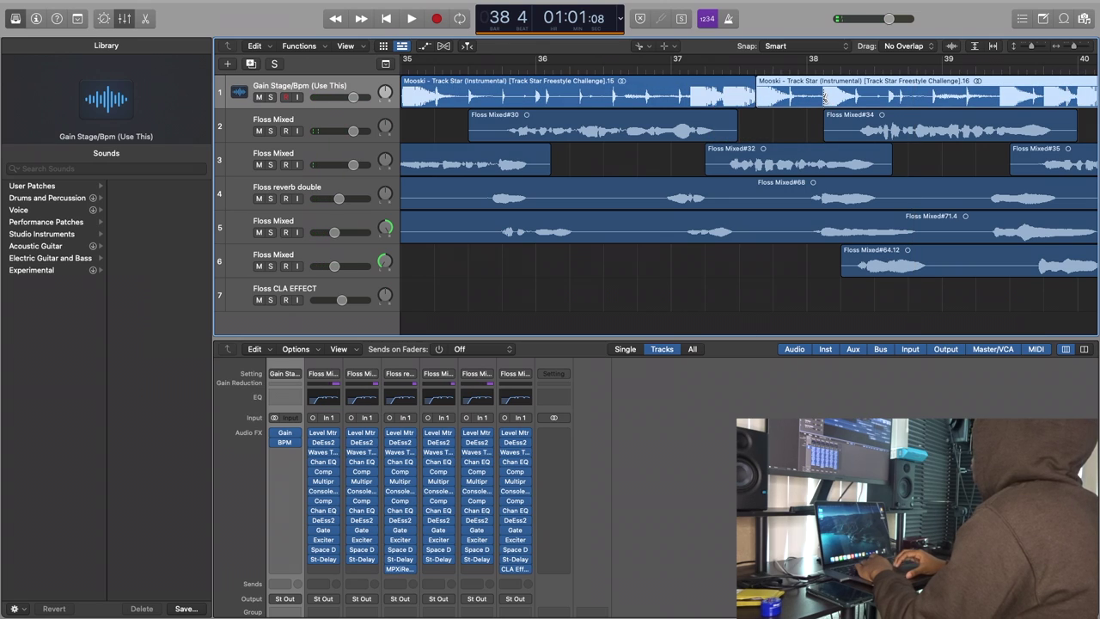
pyautogui.click(823, 97)
pyautogui.press('t')
pyautogui.press('t')
pyautogui.press('Delete')
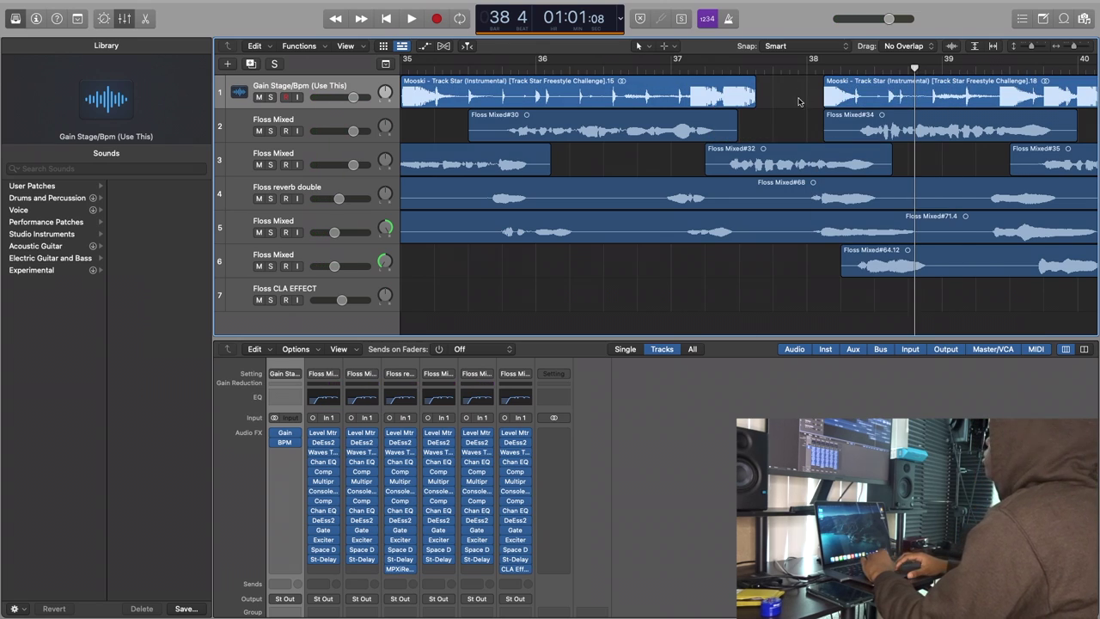
# - Play the song from about the middle of bar 36 to check the new gap, and stop playback in bar 43
pyautogui.click(605, 73)
pyautogui.press('space')
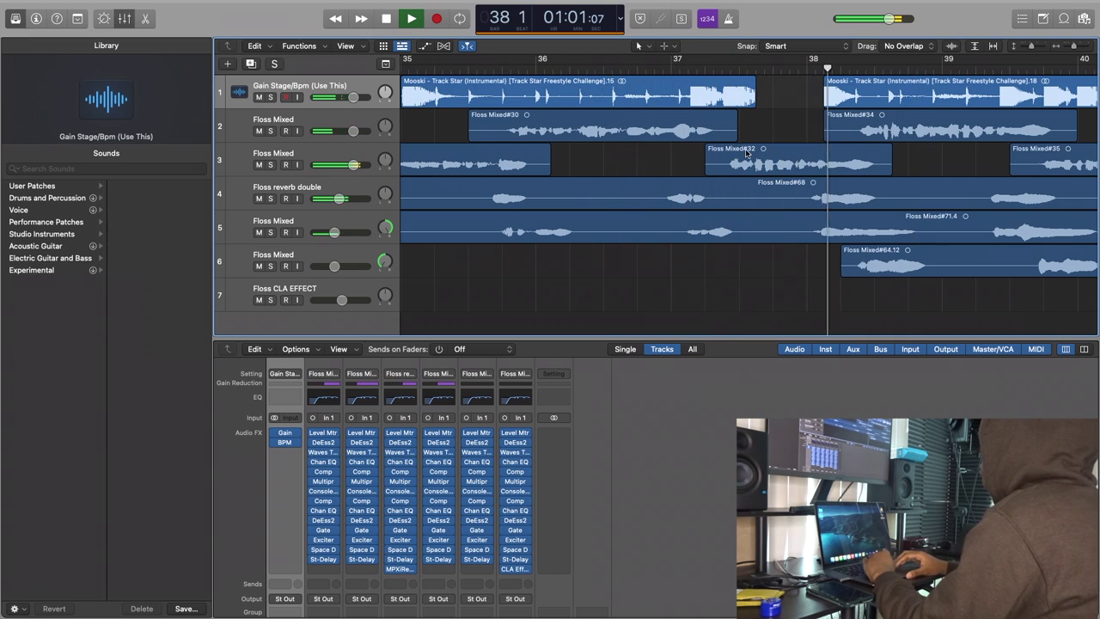
pyautogui.hscroll(3, 856, 172)
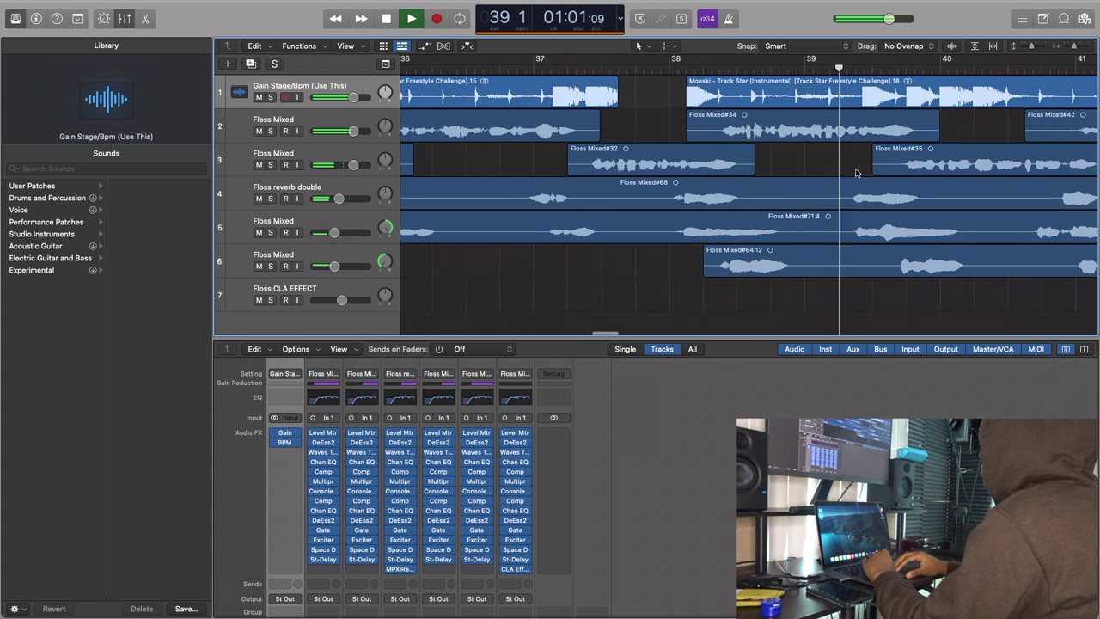
pyautogui.scroll(-5, 856, 173)
pyautogui.hscroll(3, 856, 173)
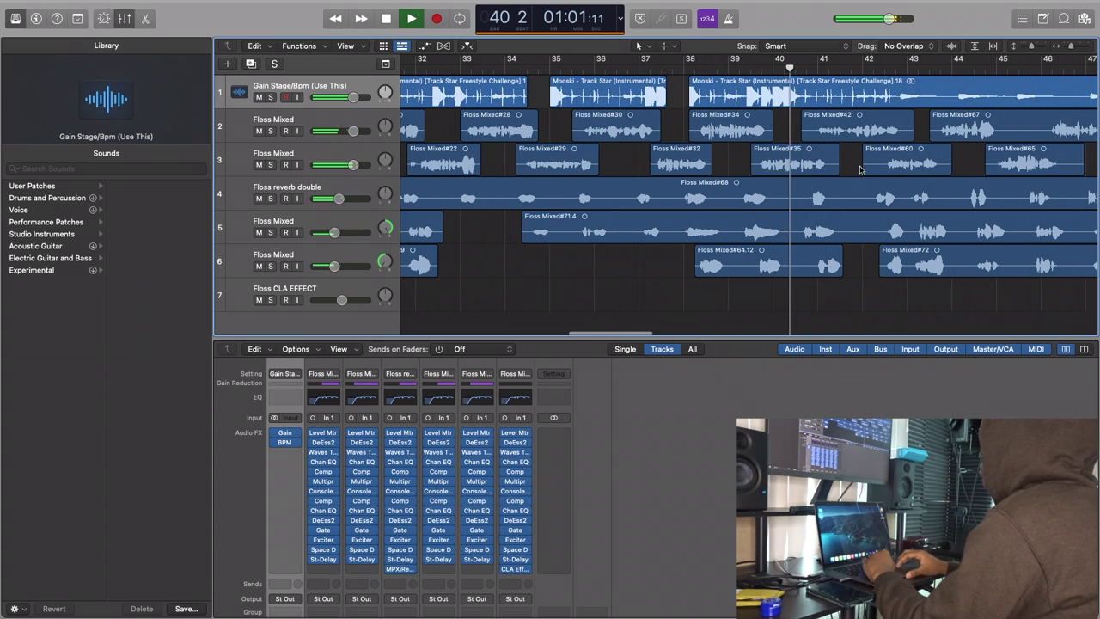
pyautogui.hscroll(3, 868, 165)
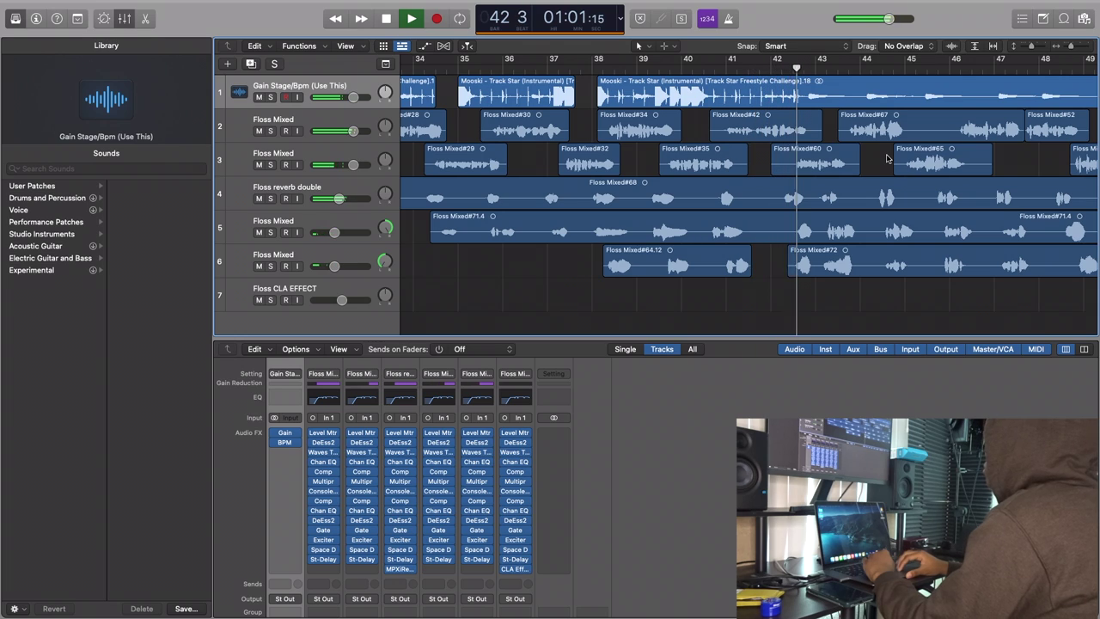
pyautogui.hscroll(2, 887, 159)
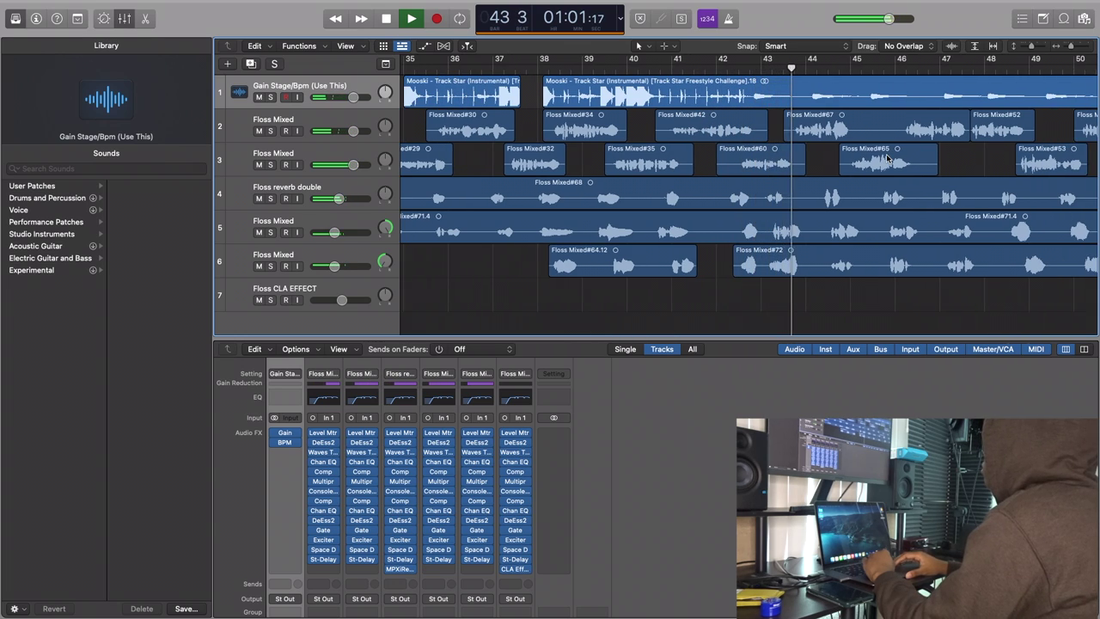
pyautogui.press('space')
# - Split the instrumental region at the playhead in bar 43 and trim the start of the second part to about bar 45
pyautogui.click(796, 85)
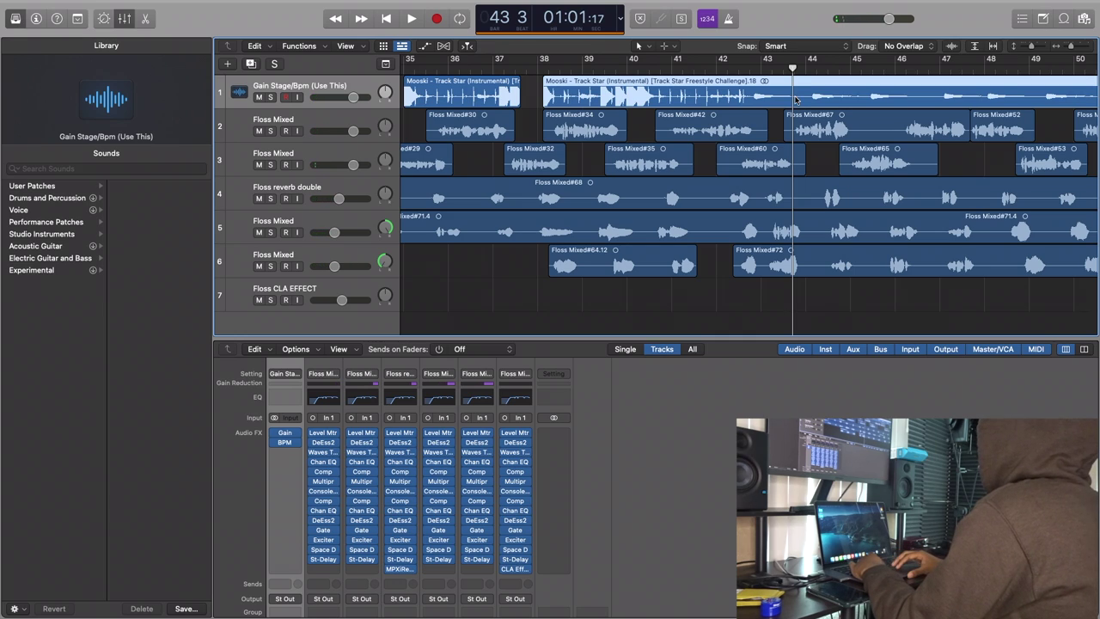
pyautogui.press('super+t')
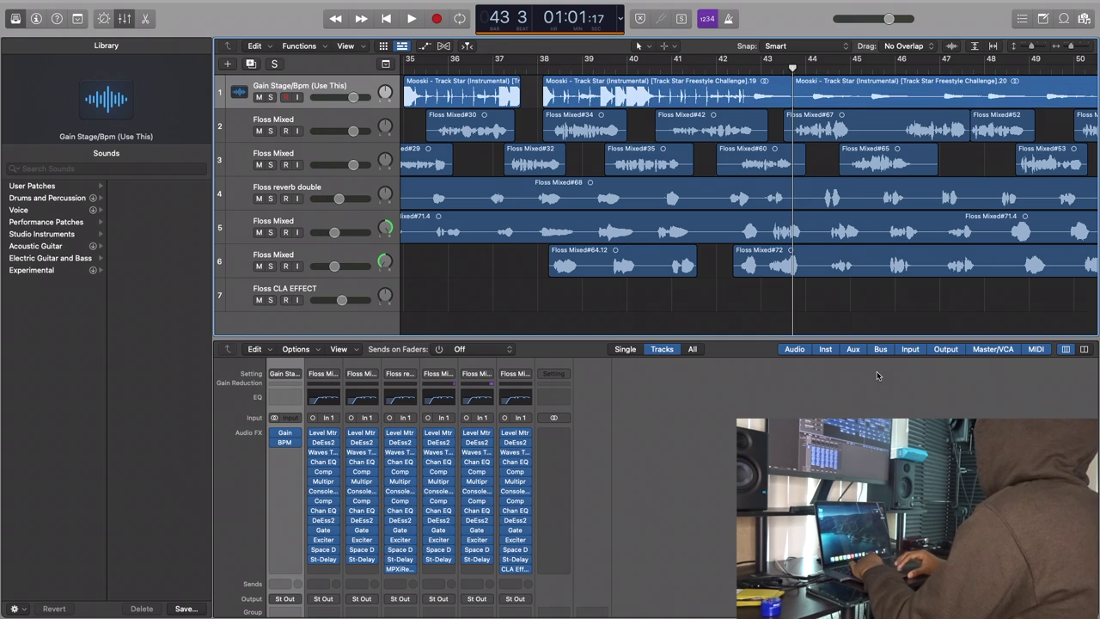
pyautogui.press('Tab')
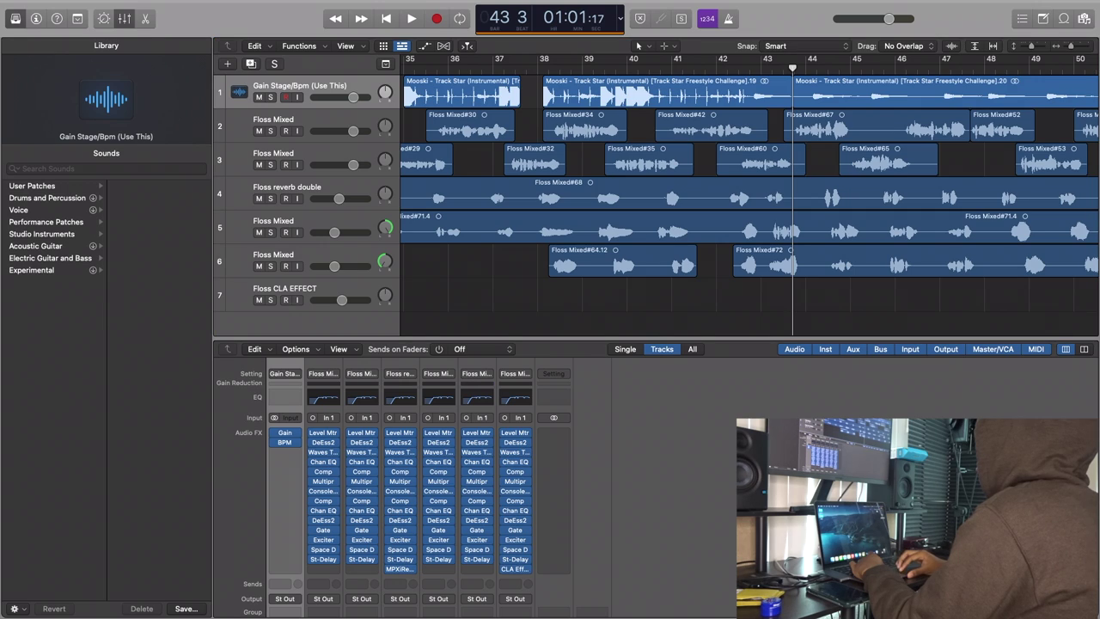
pyautogui.press('Tab')
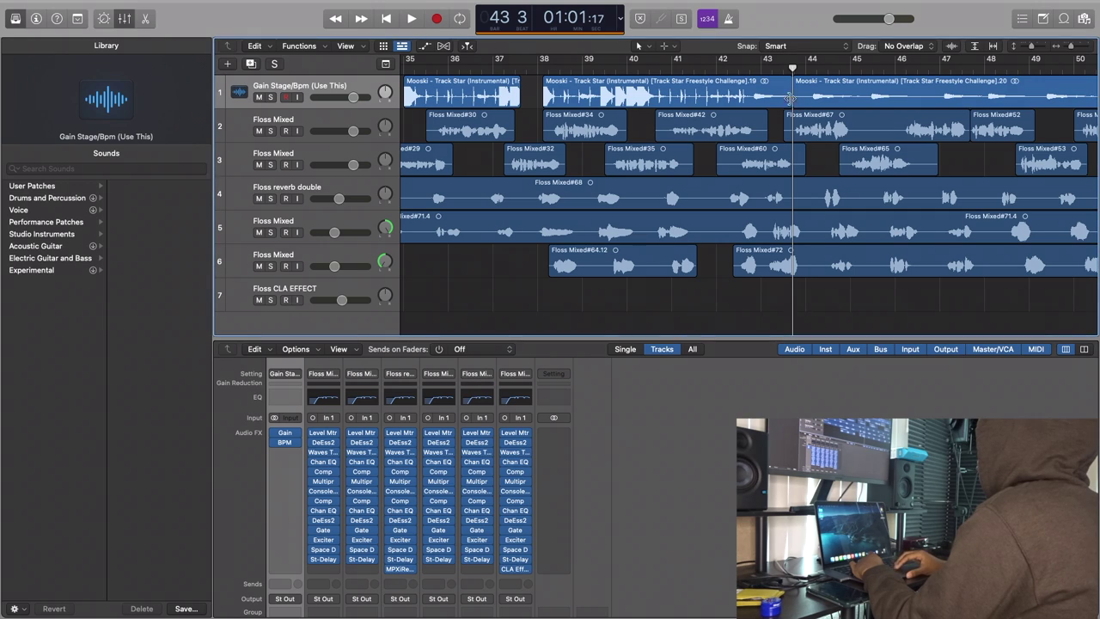
pyautogui.moveTo(795, 97); pyautogui.dragTo(858, 112)
# - Play from the bar 43 cut, trim the following instrumental region's start slightly past bar 45, and stop in bar 47
pyautogui.press(',')
pyautogui.press('space')
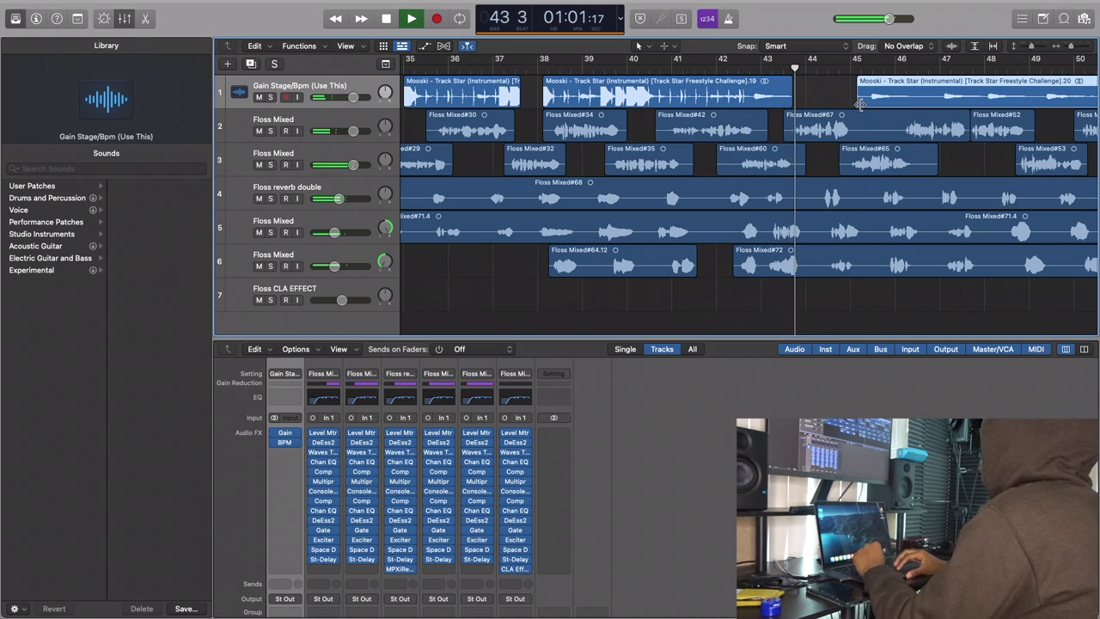
pyautogui.moveTo(859, 104); pyautogui.dragTo(868, 105)
pyautogui.moveTo(872, 106); pyautogui.dragTo(872, 105)
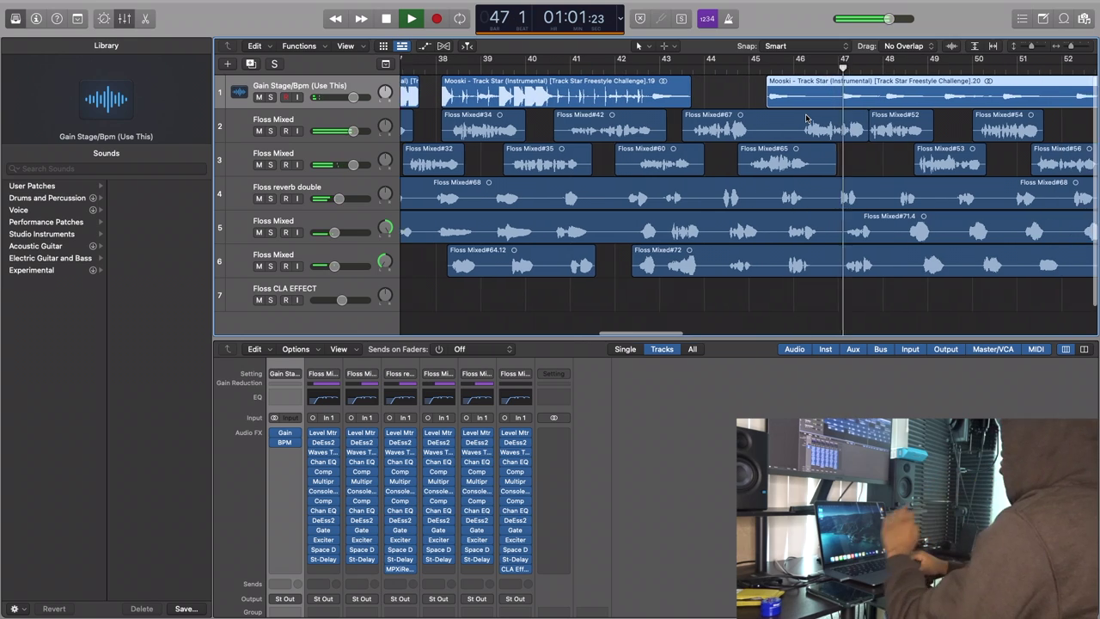
pyautogui.press('space')
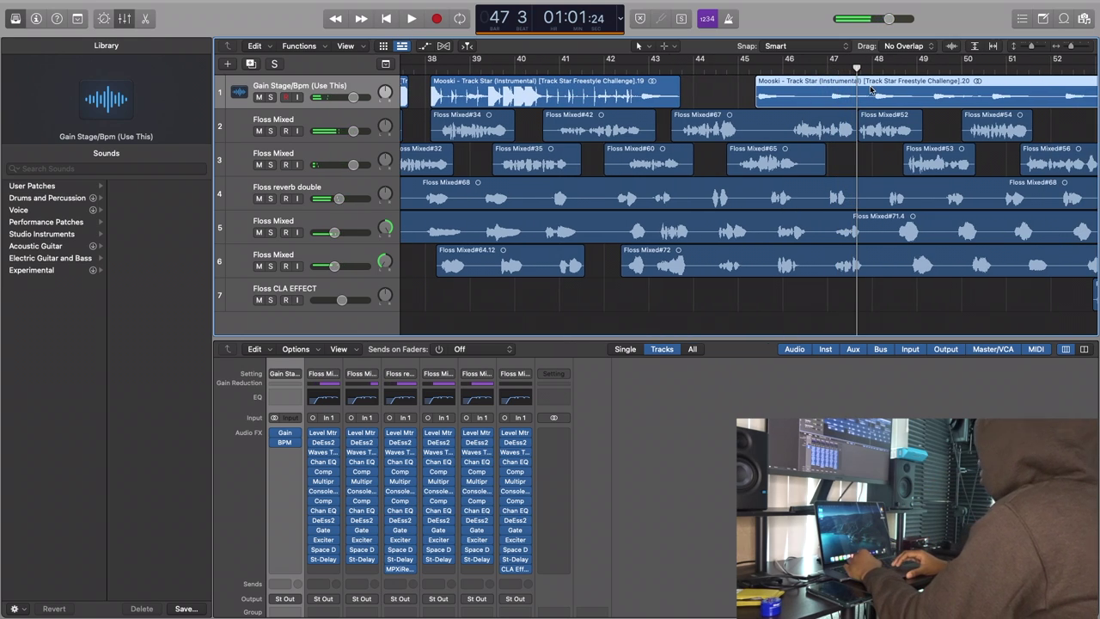
# - Split the instrumental at the playhead in bar 47, trim the second part's start to about bar 49 beat 2, and replay the gap
pyautogui.press('super+t')
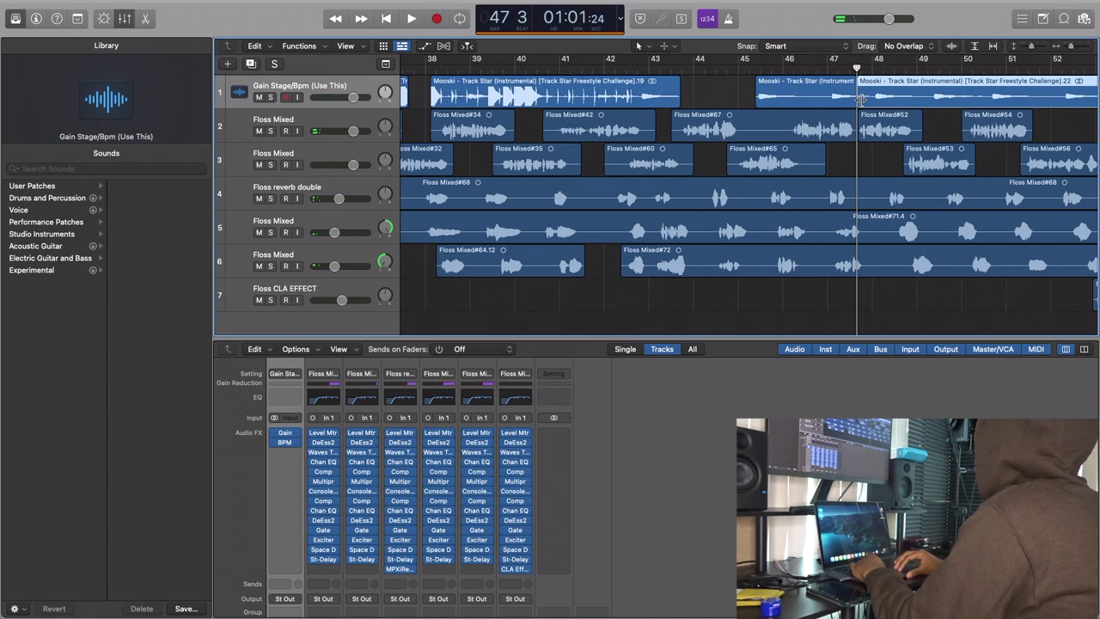
pyautogui.moveTo(860, 99); pyautogui.dragTo(935, 115)
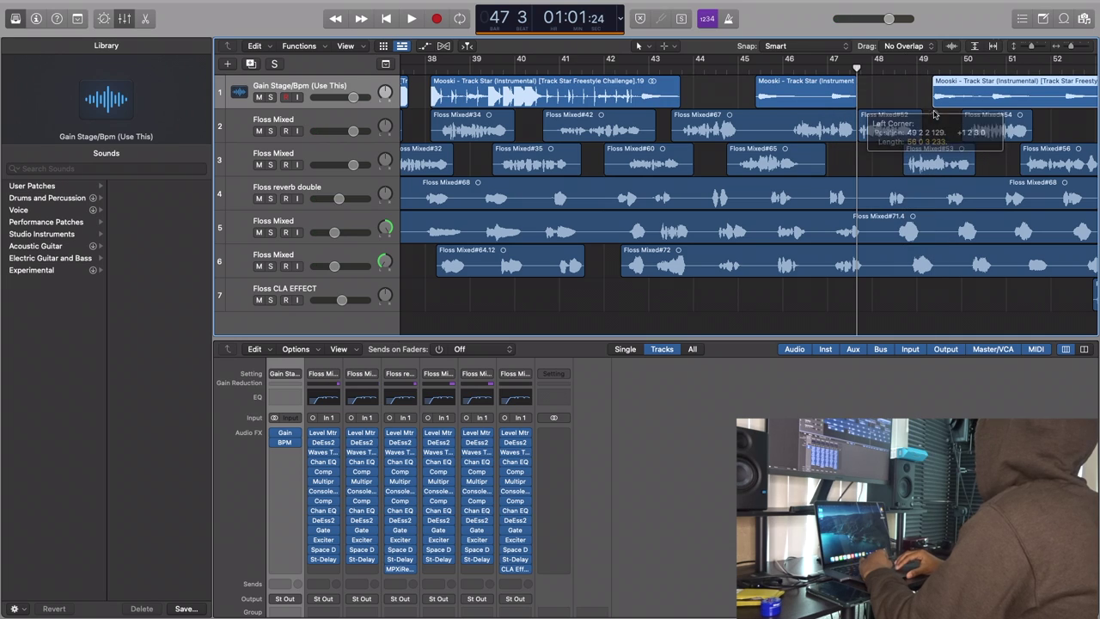
pyautogui.doubleClick(808, 71)
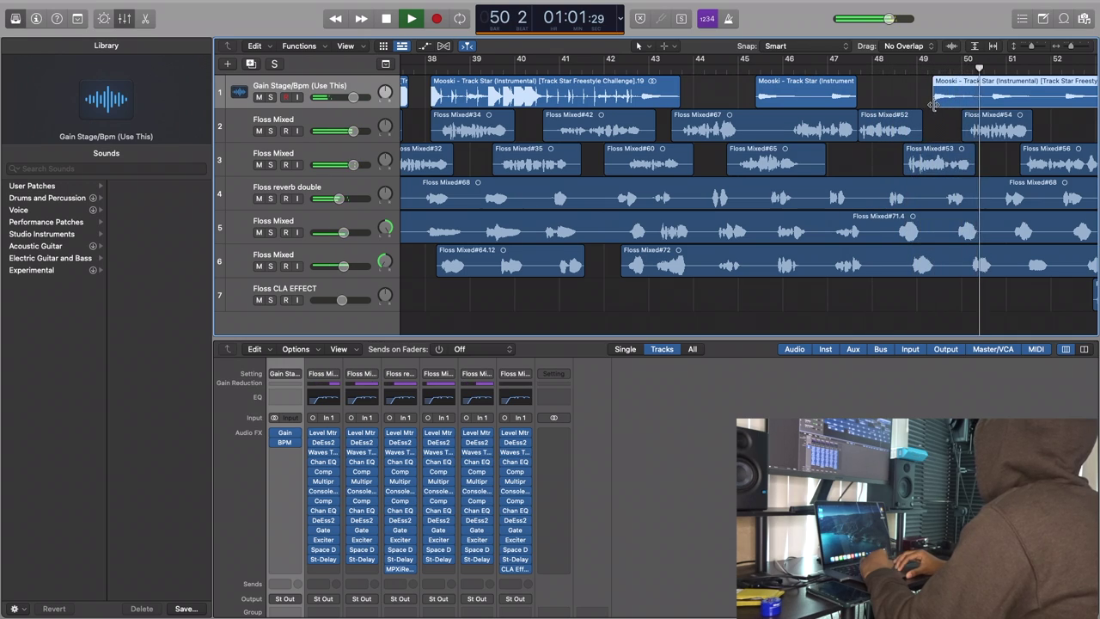
# - Pull the later instrumental region's start back to about bar 49, extend the preceding region's end to about bar 48, and replay the gap
pyautogui.moveTo(932, 109); pyautogui.dragTo(903, 108)
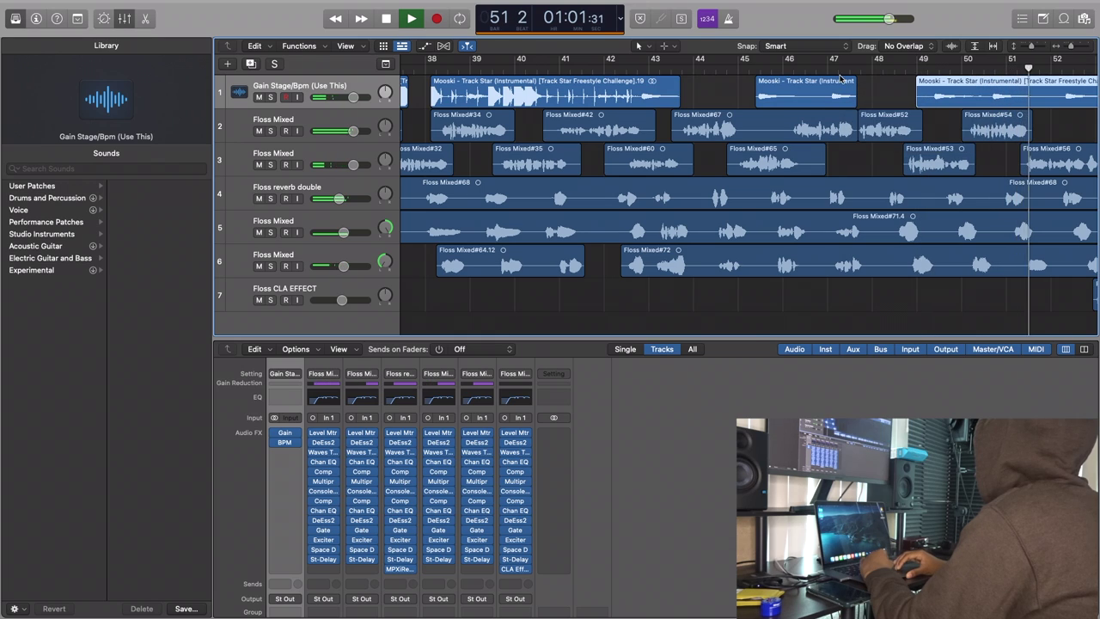
pyautogui.hscroll(7, 786, 101)
pyautogui.hscroll(-3, 787, 101)
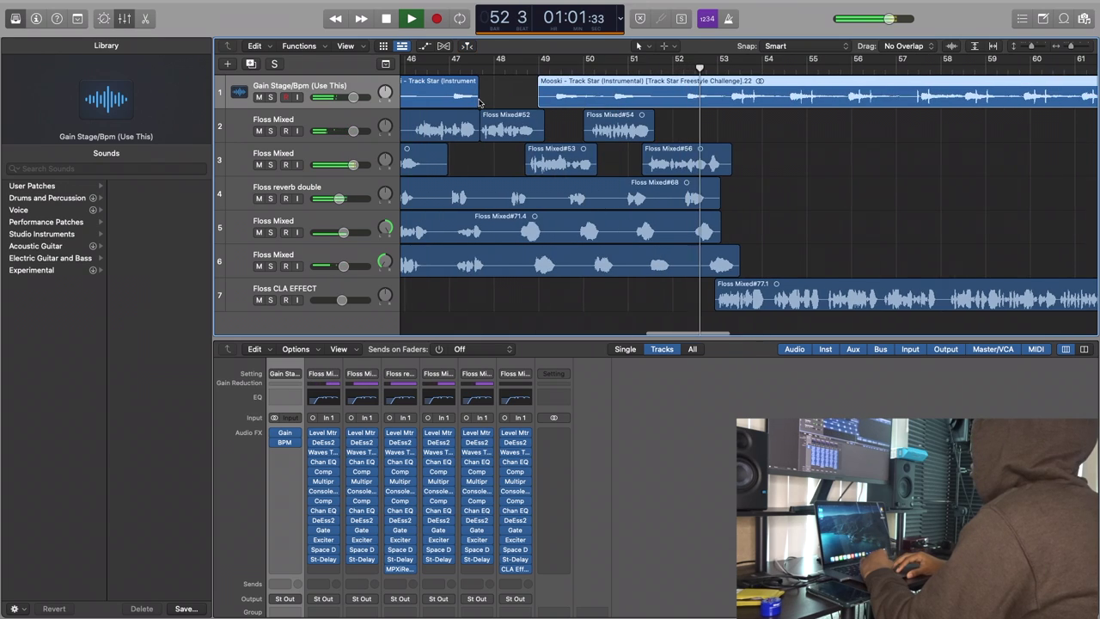
pyautogui.moveTo(478, 102); pyautogui.dragTo(492, 102)
pyautogui.click(430, 67)
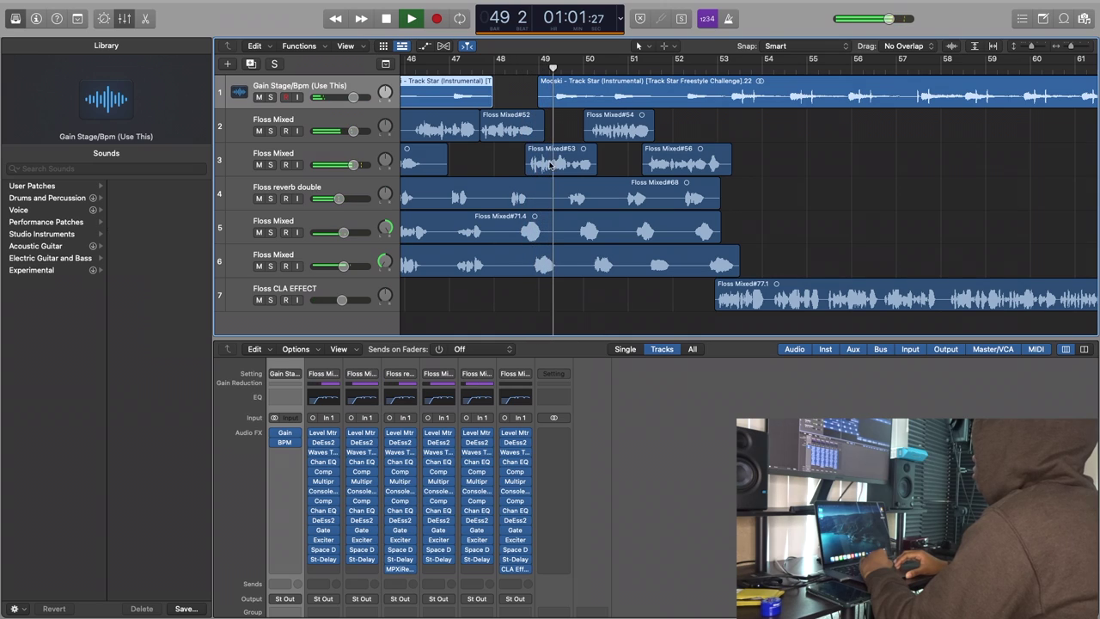
# - Trim the start of the instrumental region after the gap to about bar 49 beat 2 and replay the transition, stopping in bar 55
pyautogui.moveTo(539, 104); pyautogui.dragTo(551, 107)
pyautogui.click(436, 68)
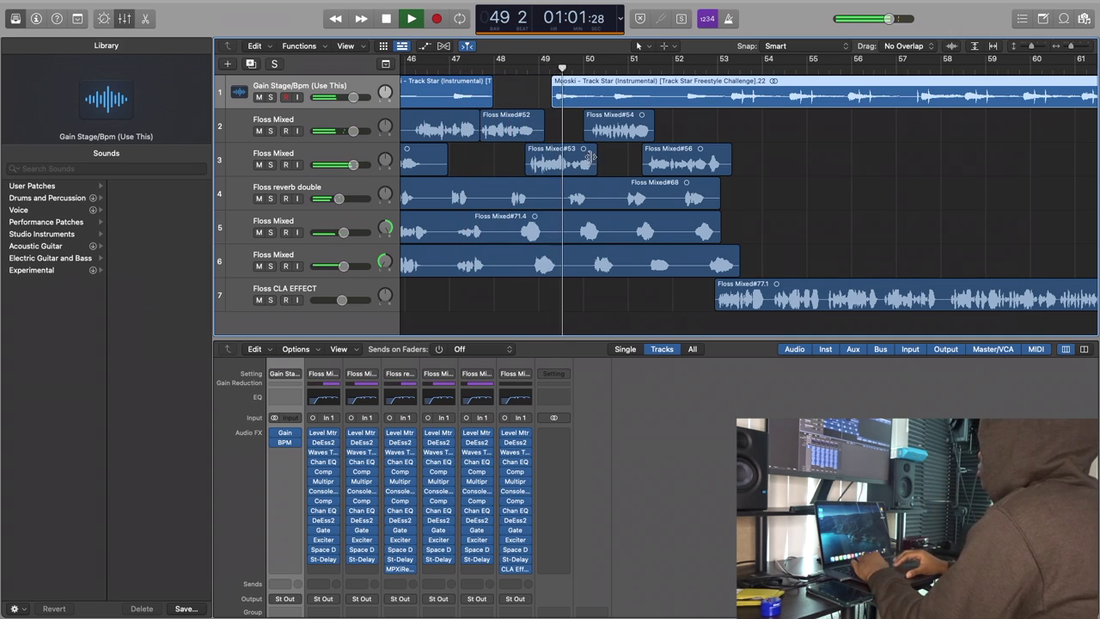
pyautogui.hscroll(-3, 595, 137)
pyautogui.press('super+Left')
pyautogui.scroll(-6, 595, 138)
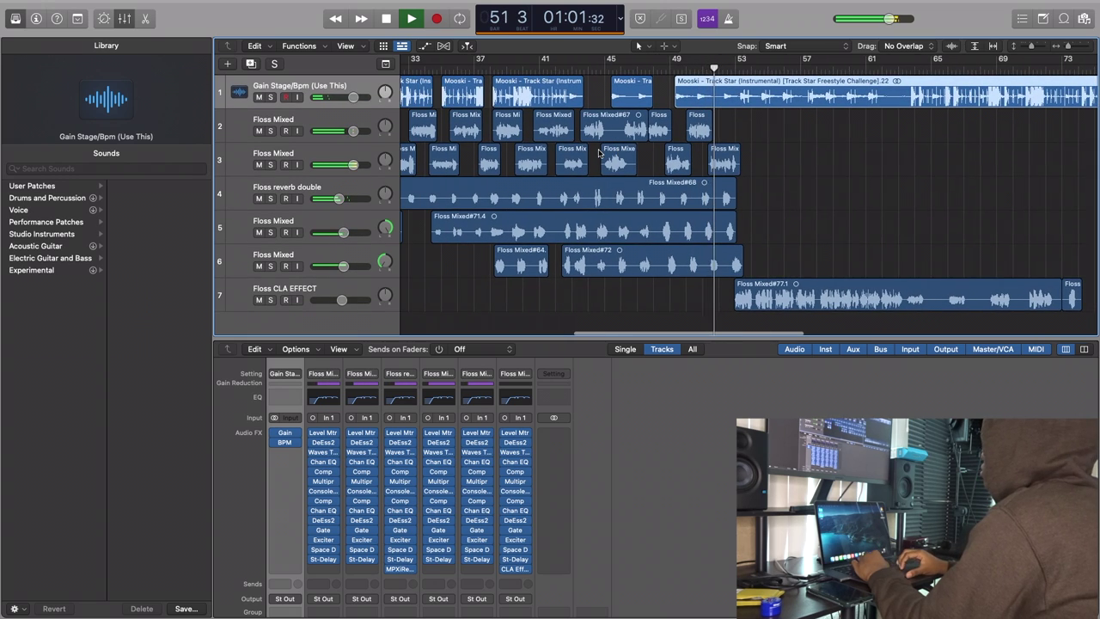
pyautogui.hscroll(-5, 600, 153)
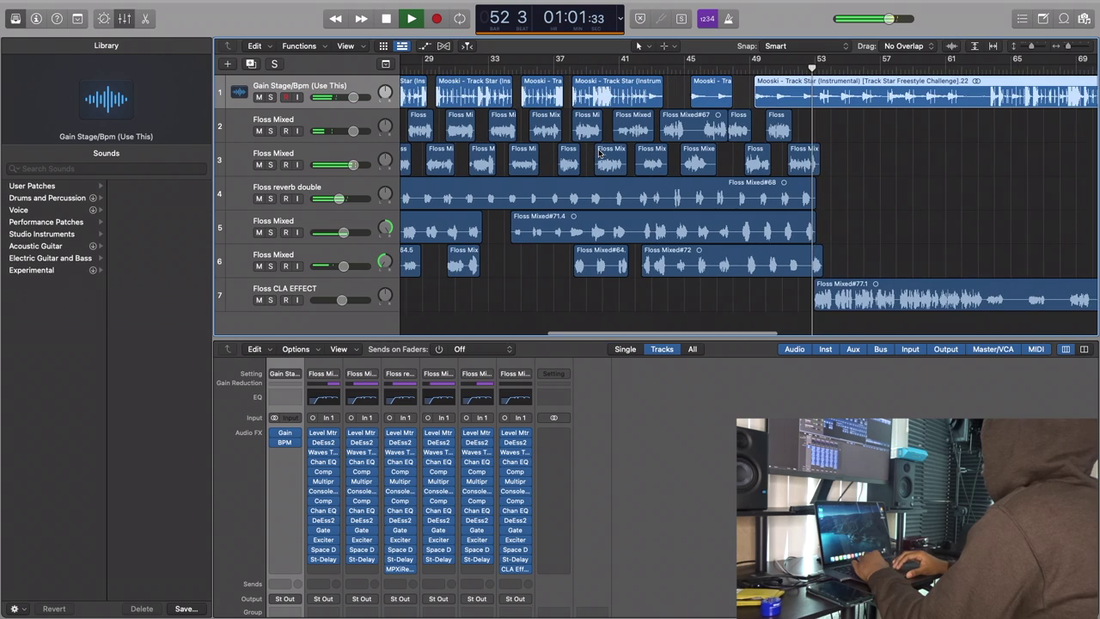
pyautogui.hscroll(3, 600, 152)
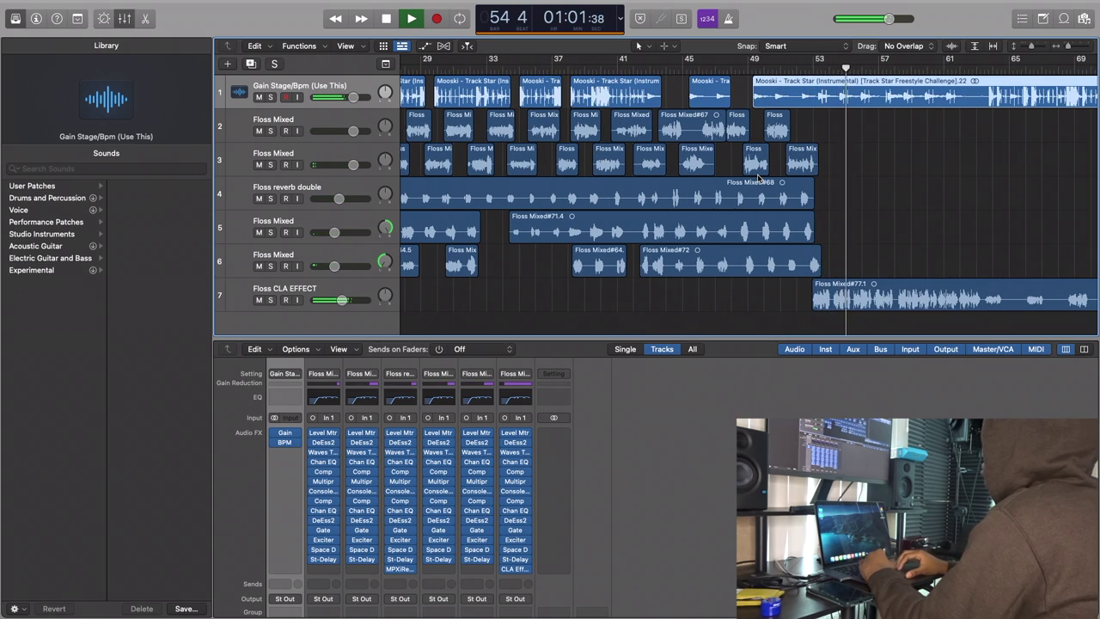
pyautogui.hscroll(-15, 758, 178)
pyautogui.press('space')
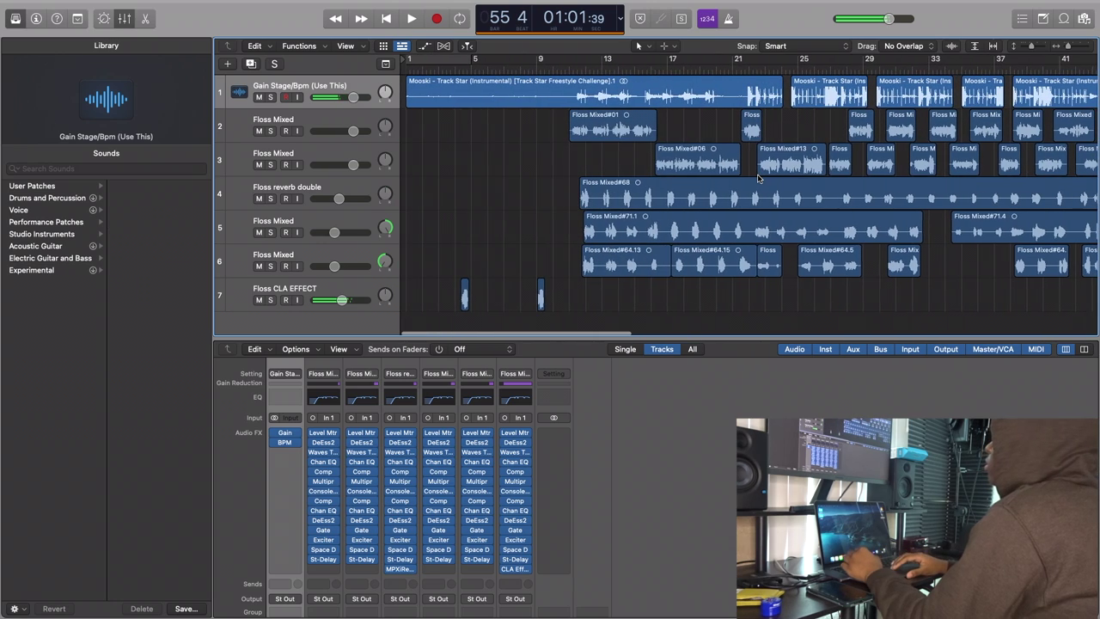
# - Create a summing track stack from the Gain Stage/Bpm instrumental track
pyautogui.rightClick(367, 90)
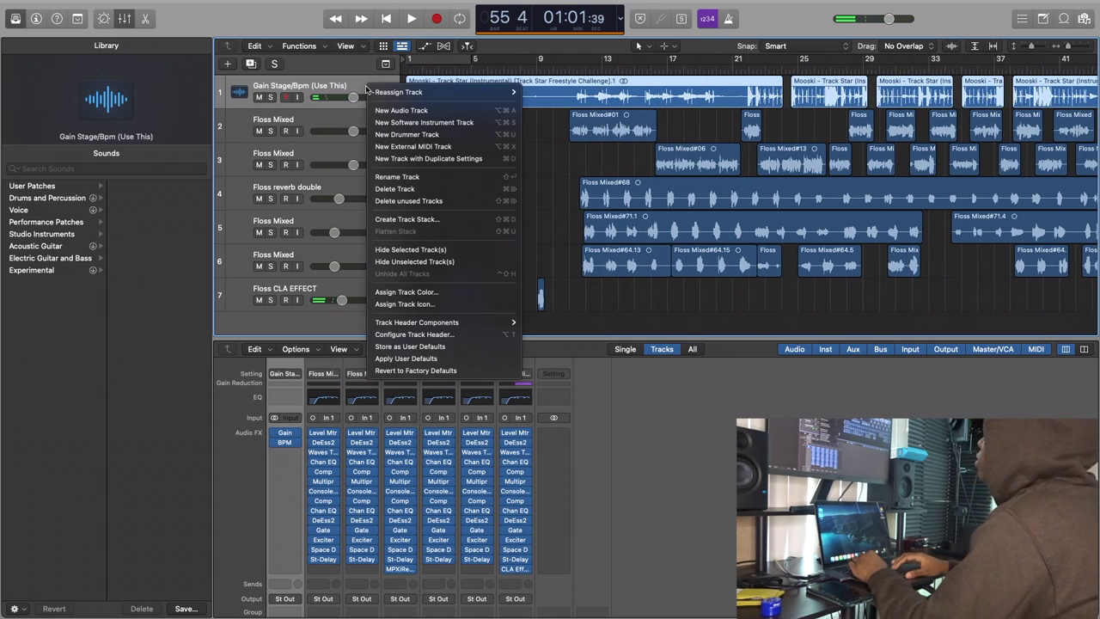
pyautogui.click(419, 221)
pyautogui.click(637, 343)
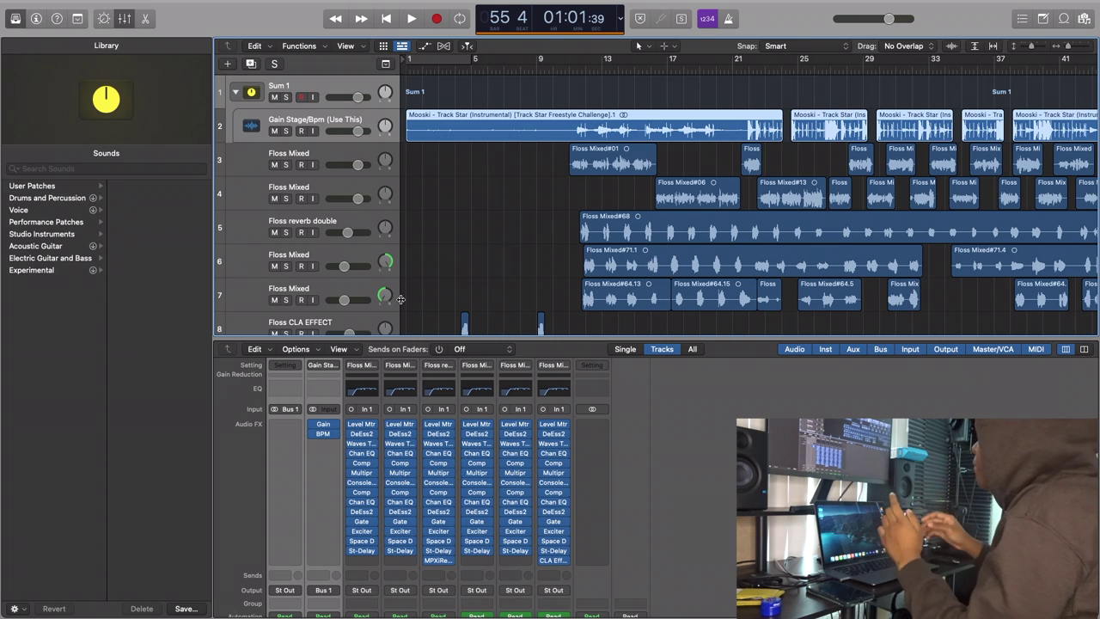
pyautogui.scroll(-1, 460, 262)
pyautogui.scroll(1, 468, 215)
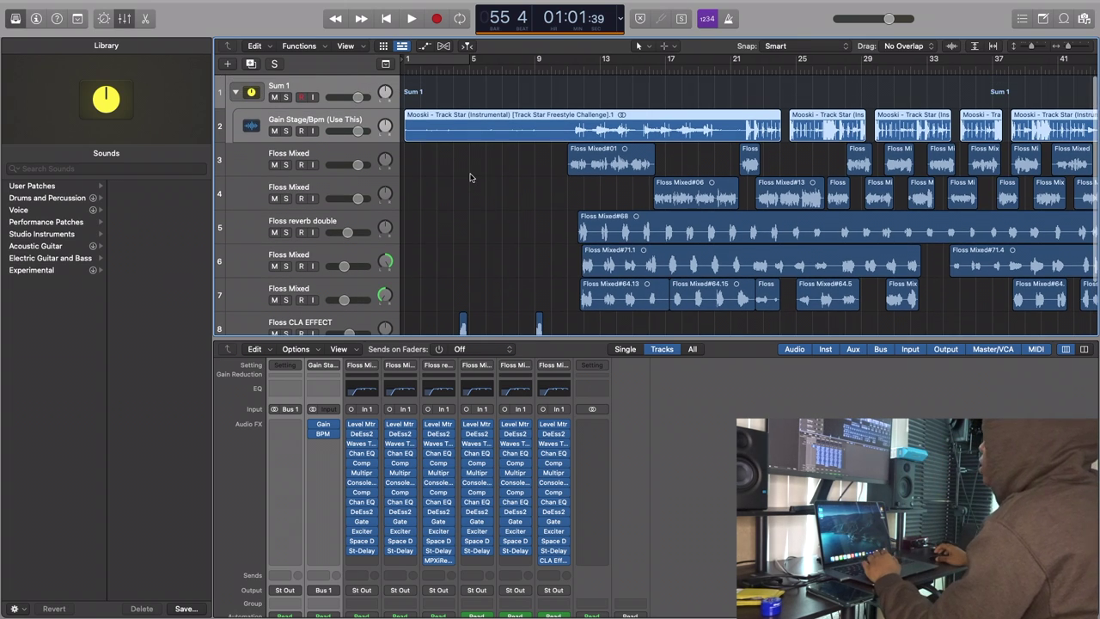
# - Insert the stereo Remix FX plug-in on the Sum 1 channel and move its window down off the instrumental track
pyautogui.click(286, 424)
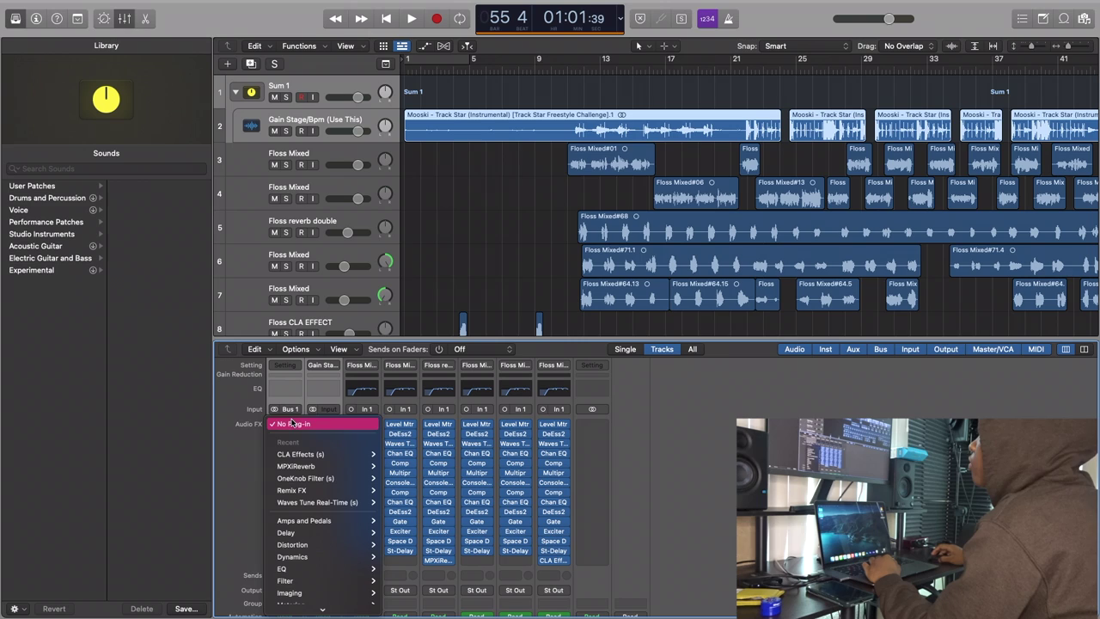
pyautogui.moveTo(302, 491)
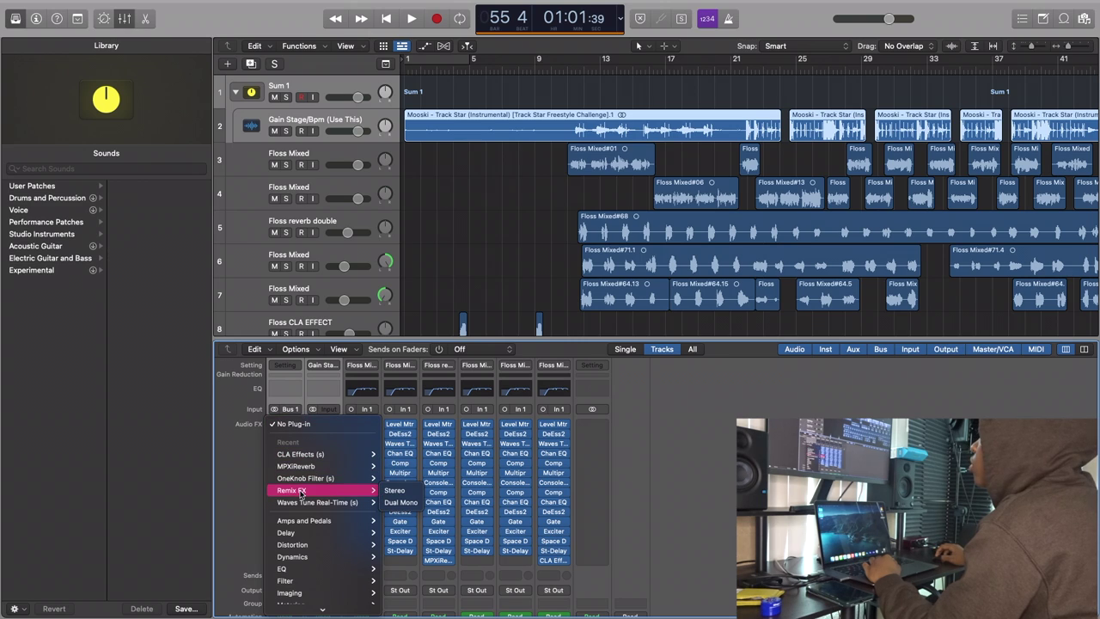
pyautogui.click(401, 490)
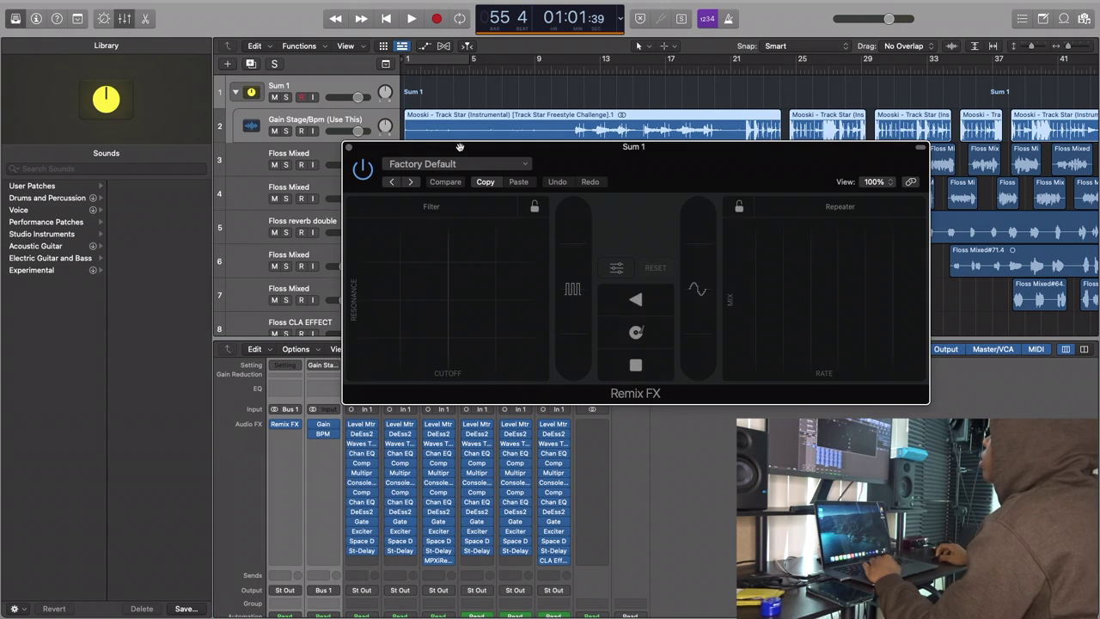
pyautogui.moveTo(459, 147); pyautogui.dragTo(462, 183)
# - Show track automation, set the Sum 1 track's automation mode to Touch, and return to the Remix FX window
pyautogui.press('a')
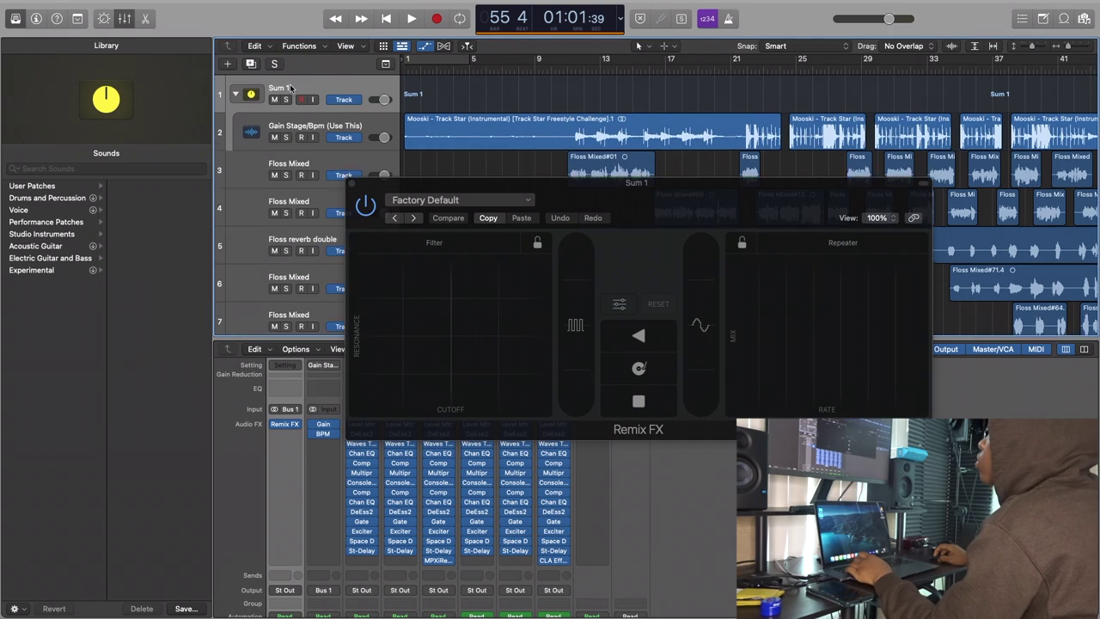
pyautogui.click(305, 114)
pyautogui.click(652, 79)
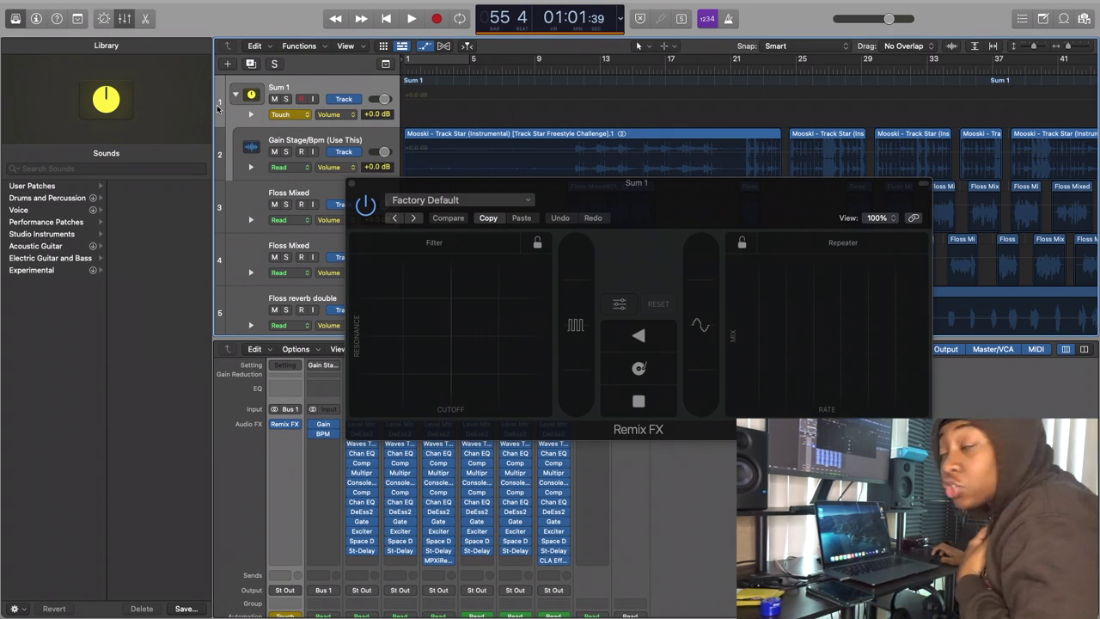
pyautogui.click(635, 197)
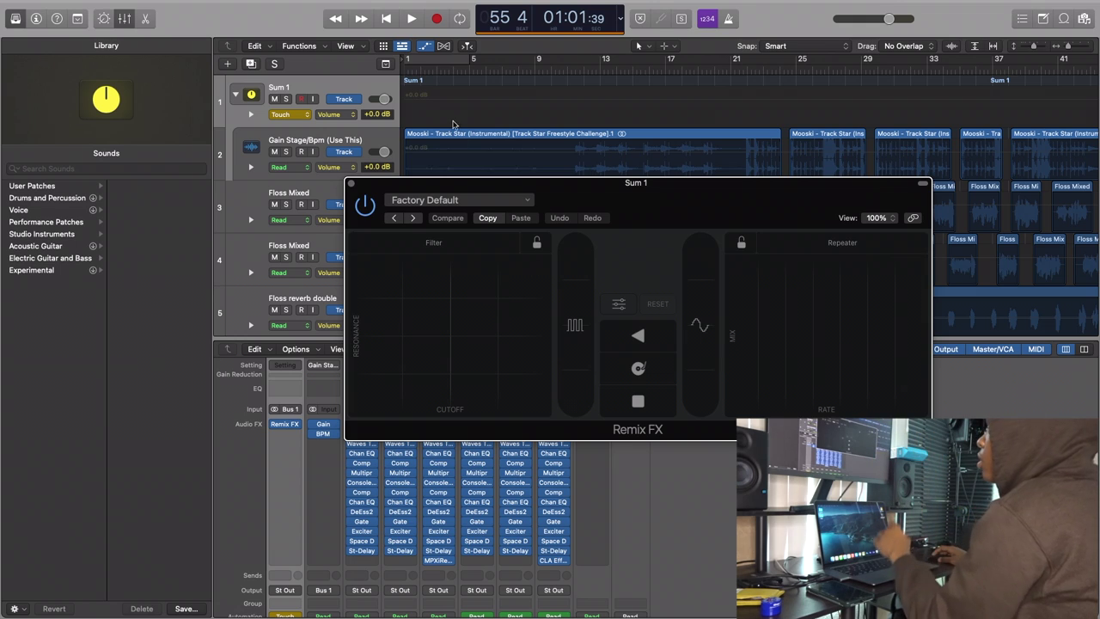
# - Play the song from bar 1, move the Remix FX window down, and try the stop effect near bar 4
pyautogui.click(405, 70)
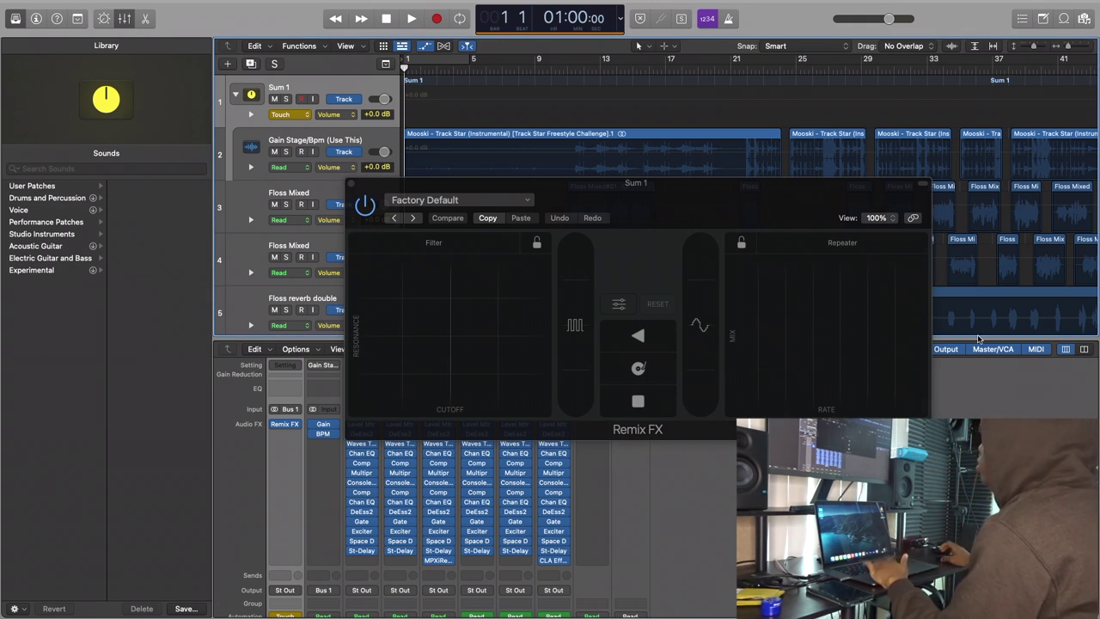
pyautogui.press('space')
pyautogui.moveTo(727, 194); pyautogui.dragTo(717, 354)
pyautogui.scroll(-5, 664, 238)
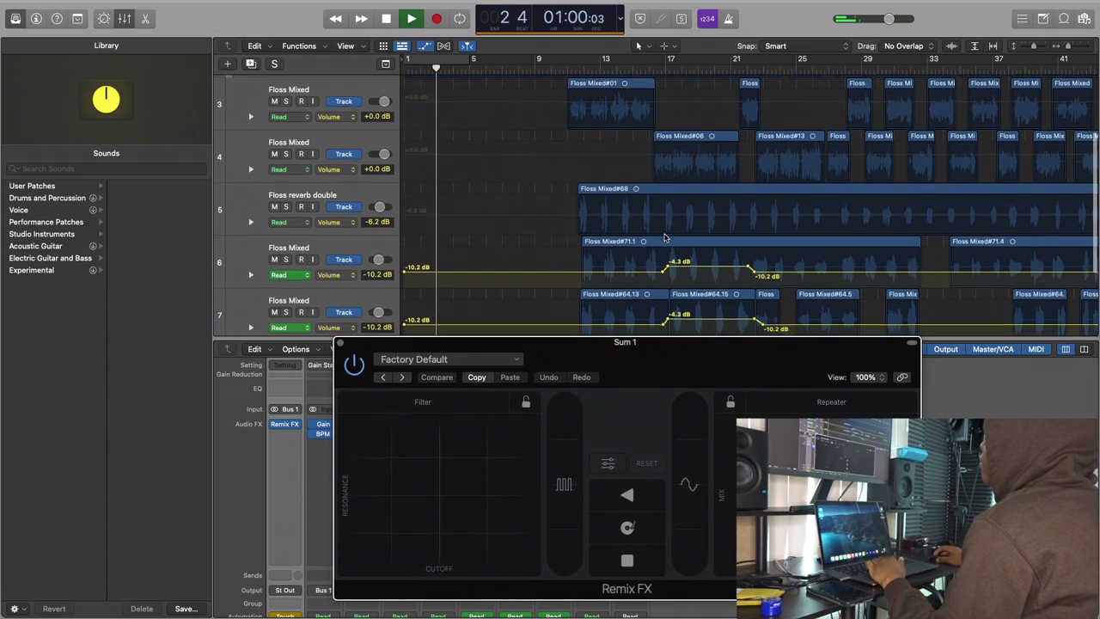
pyautogui.scroll(-2, 664, 238)
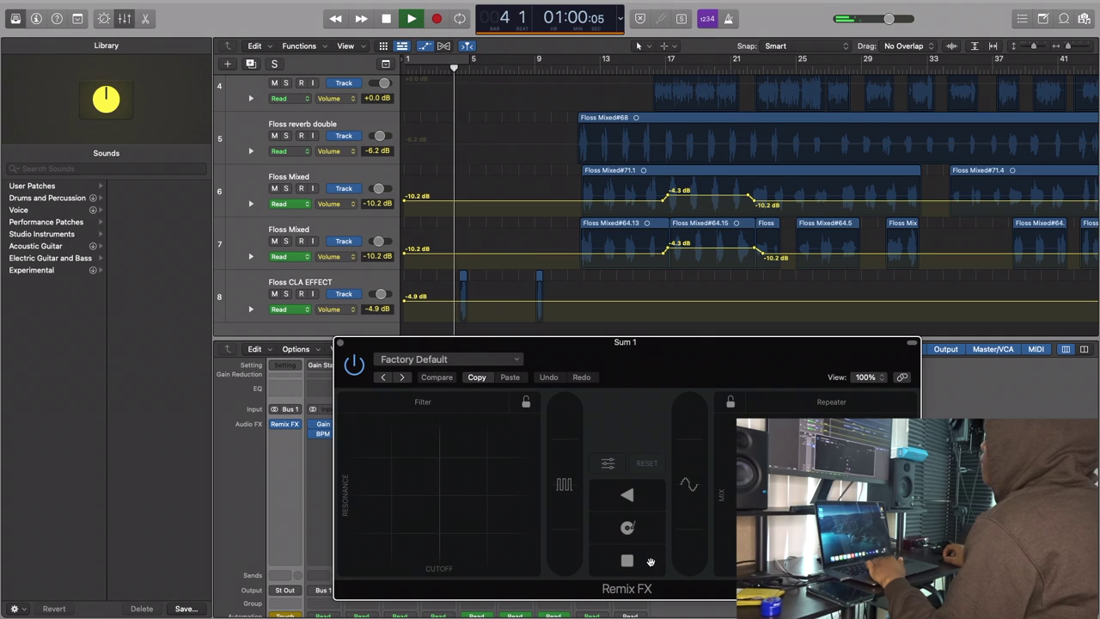
pyautogui.click(651, 562)
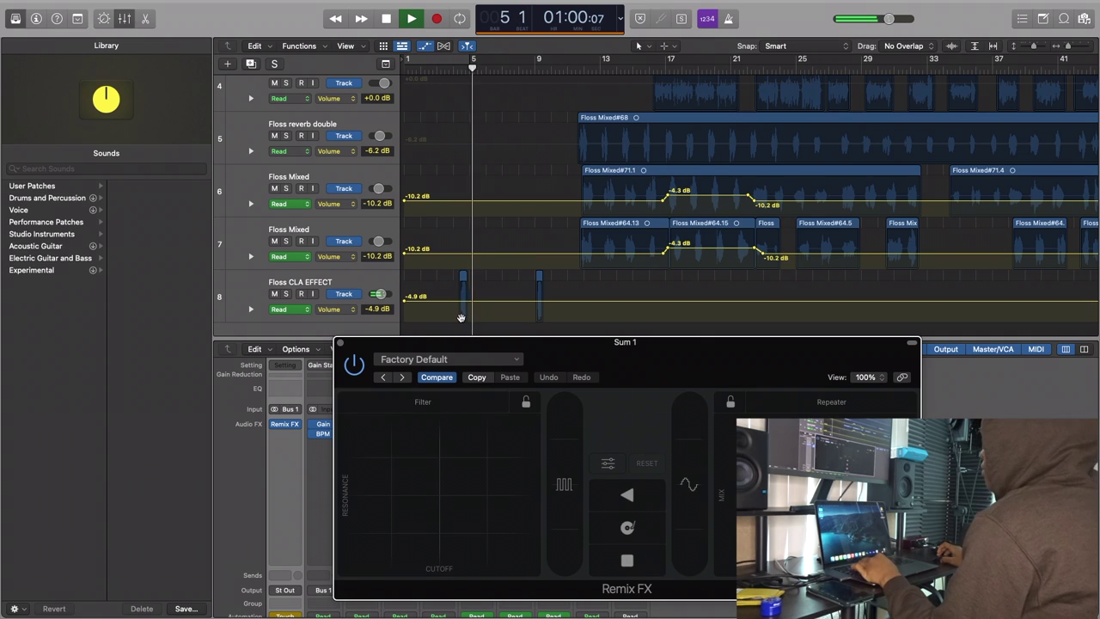
# - Restart playback from bar 1 and try the Remix FX stop effect at the CLA EFFECT clips near bars 4 and 9
pyautogui.press('Return')
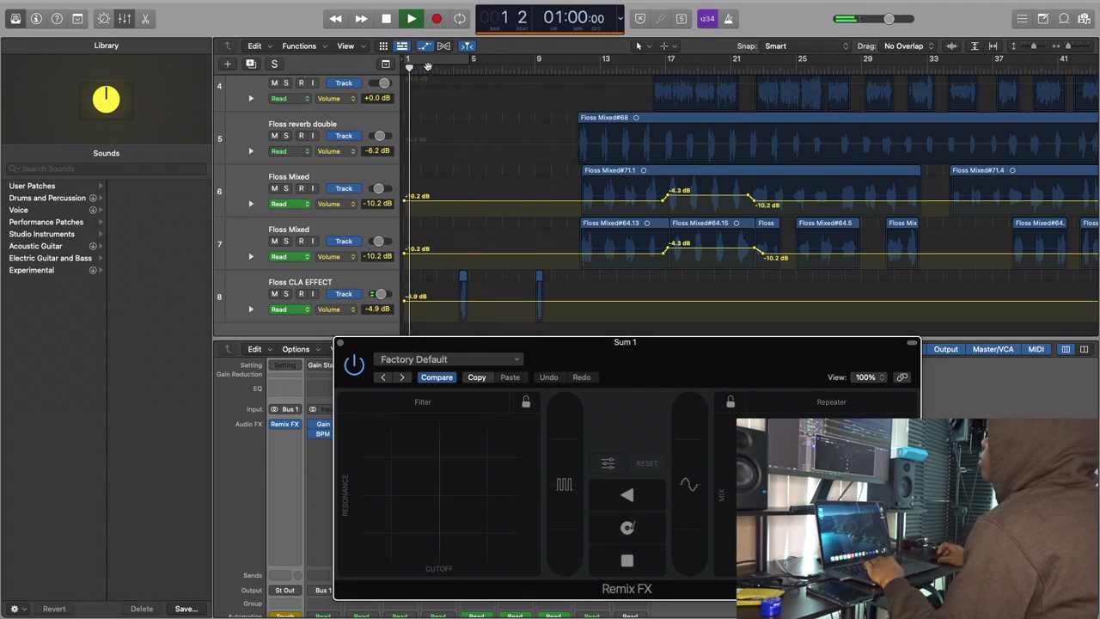
pyautogui.scroll(5, 466, 115)
pyautogui.scroll(-3, 466, 115)
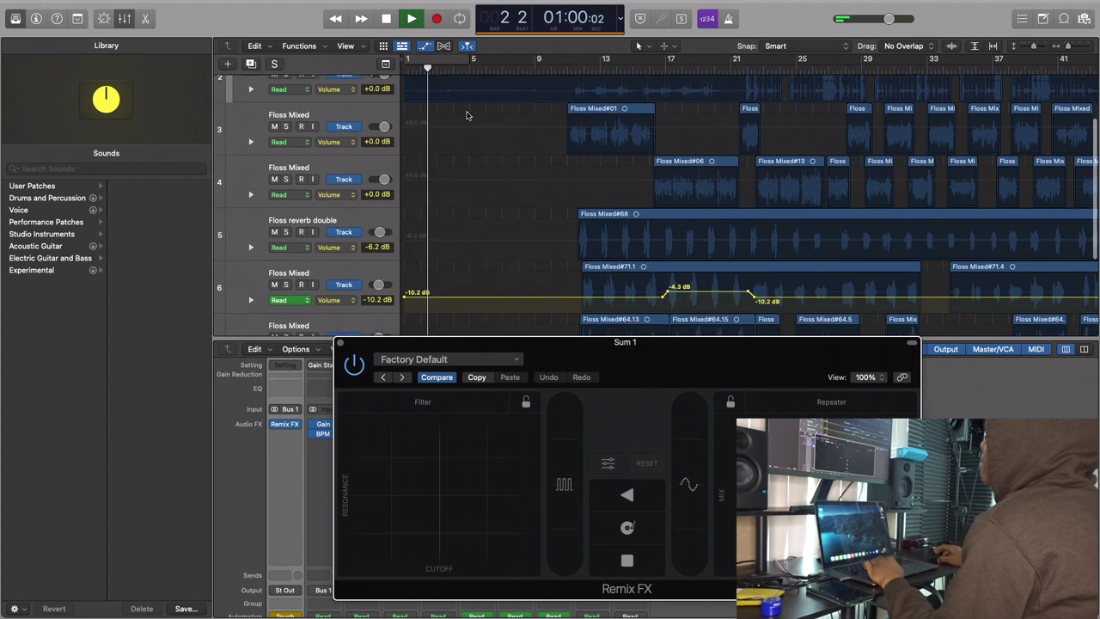
pyautogui.scroll(-4, 466, 115)
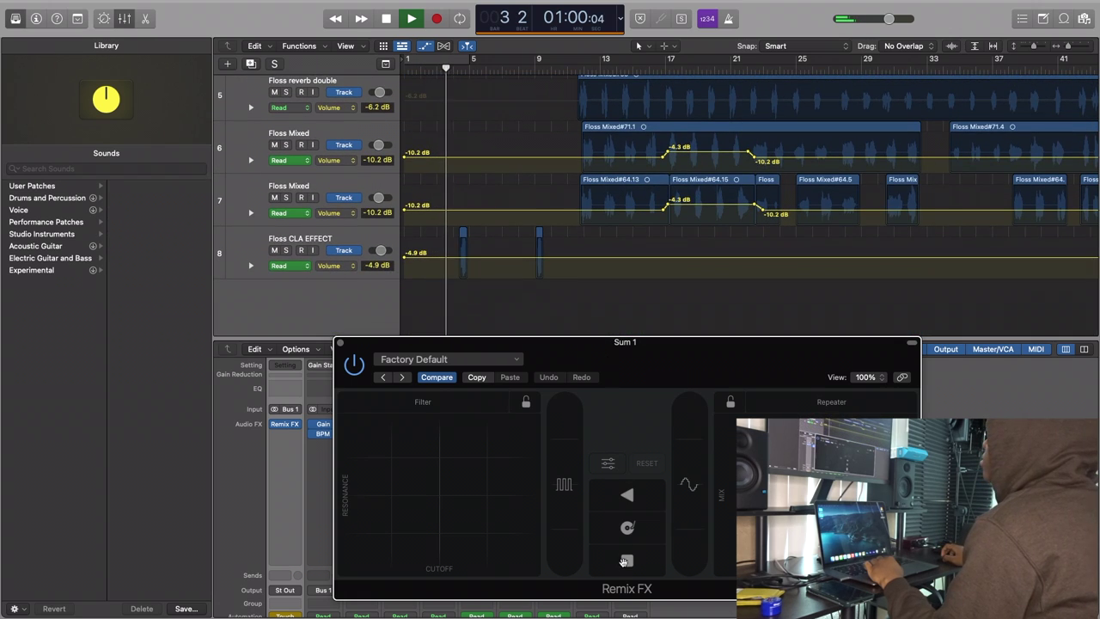
pyautogui.click(634, 563)
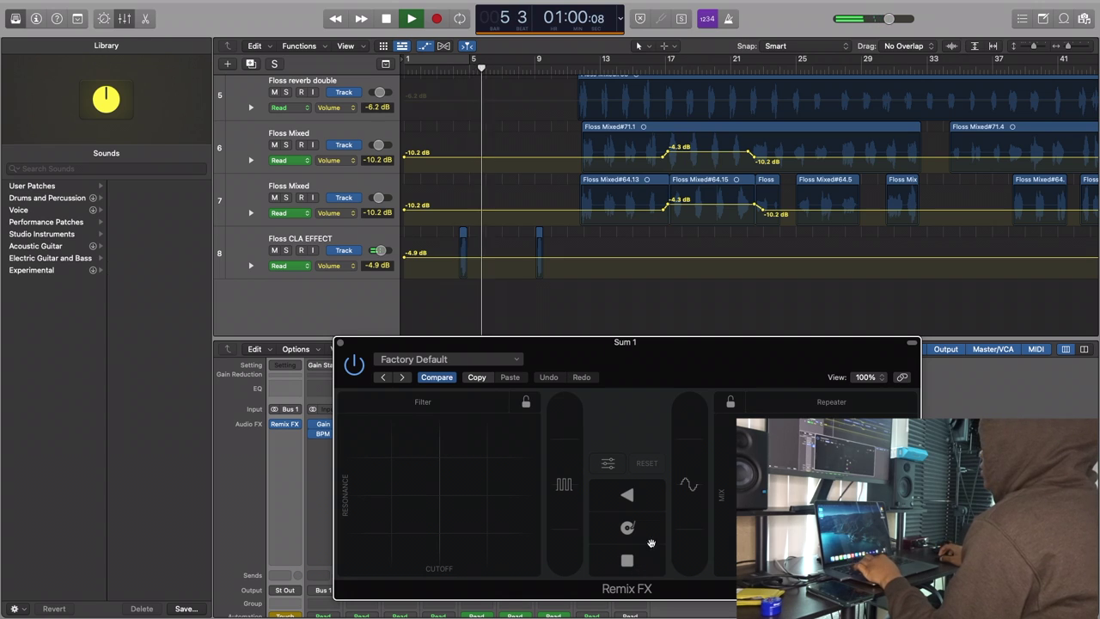
pyautogui.scroll(1, 565, 296)
pyautogui.scroll(3, 566, 296)
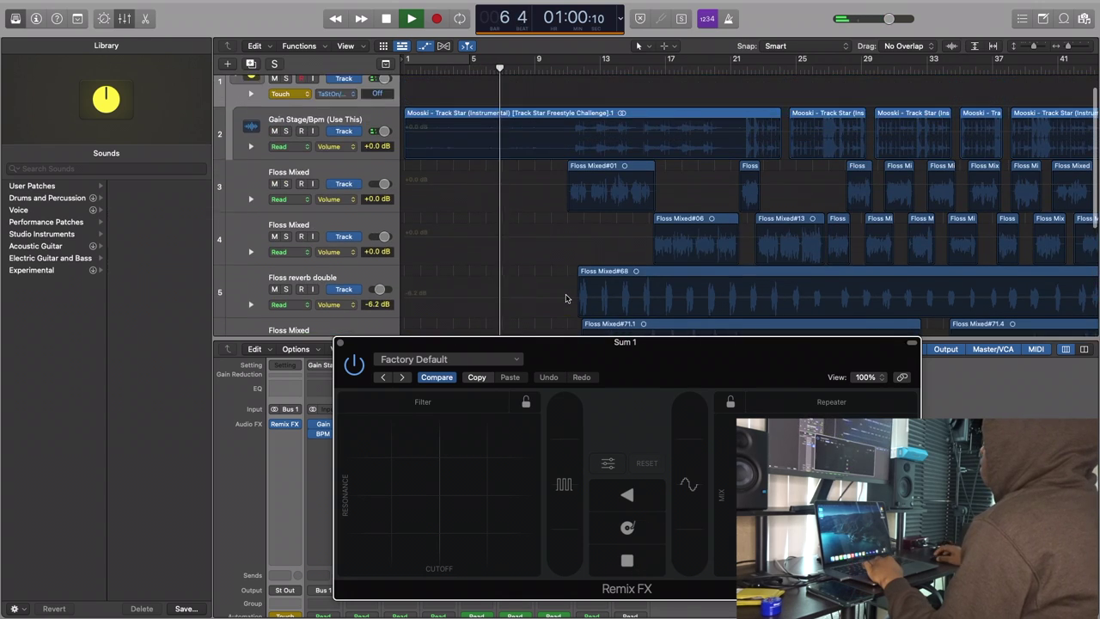
pyautogui.scroll(-4, 566, 296)
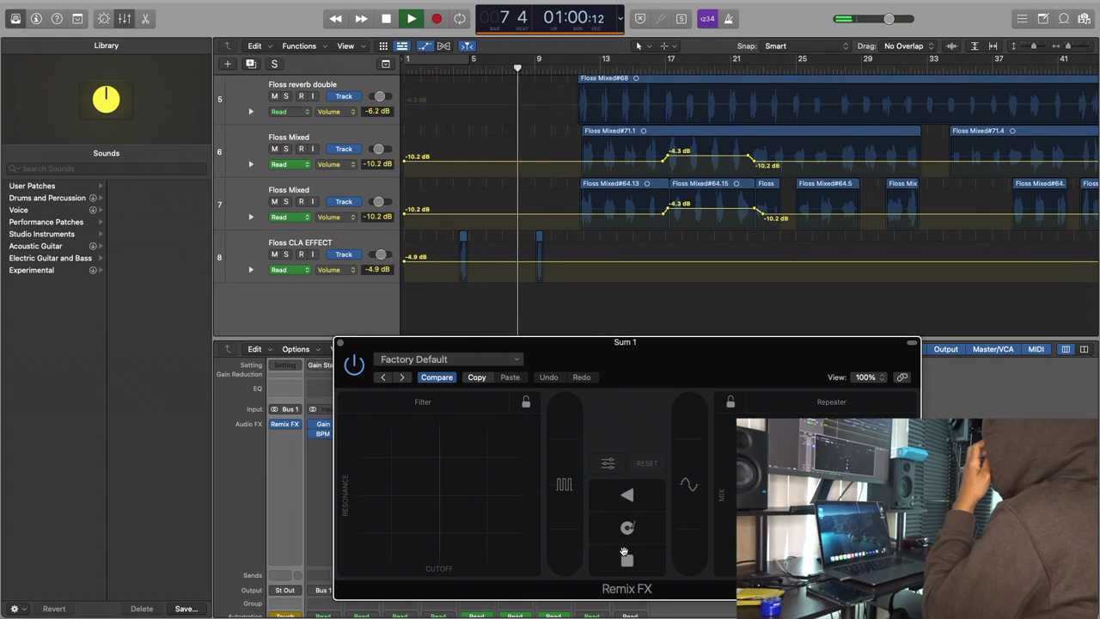
pyautogui.click(619, 557)
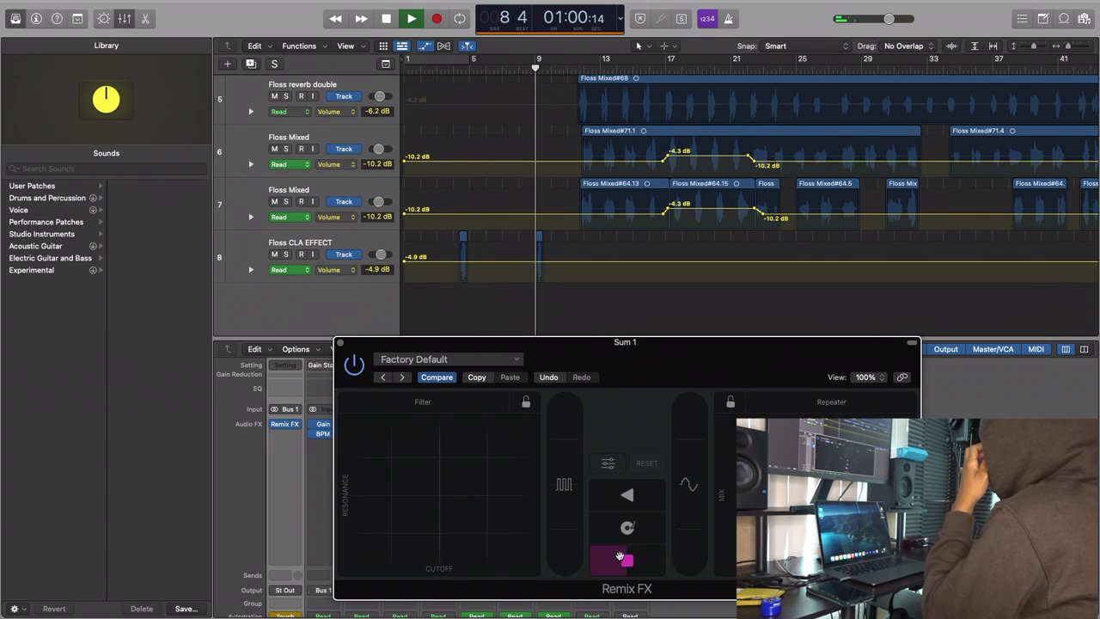
pyautogui.press('space')
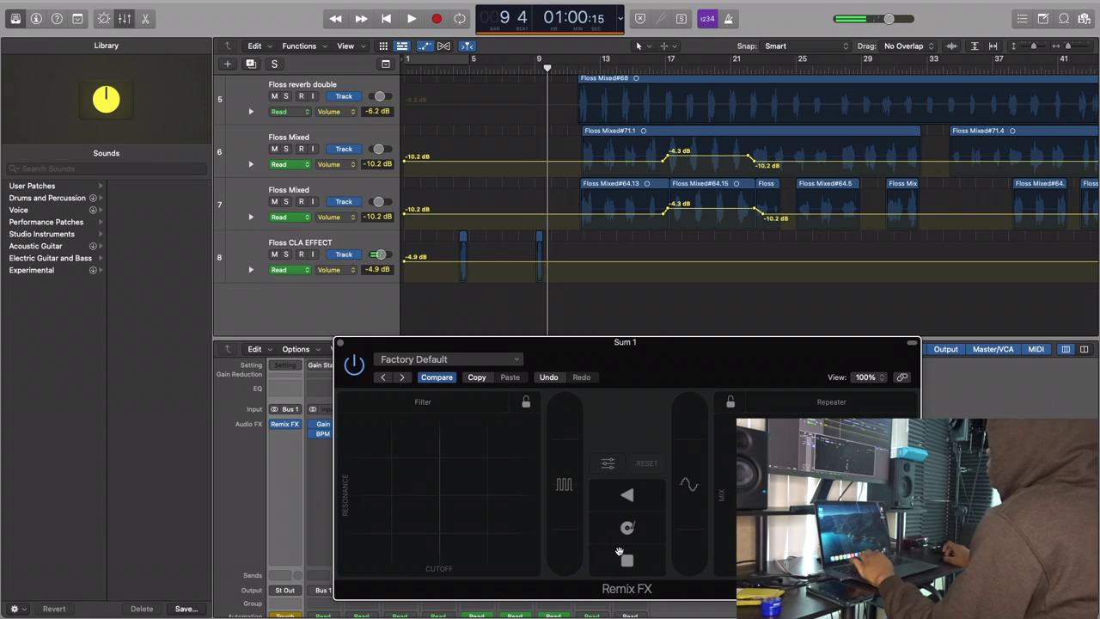
# - Resume playback from bar 9 and try the Remix FX stop effect several times up to about bar 25, with its window moved closer
pyautogui.scroll(5, 609, 290)
pyautogui.press('space')
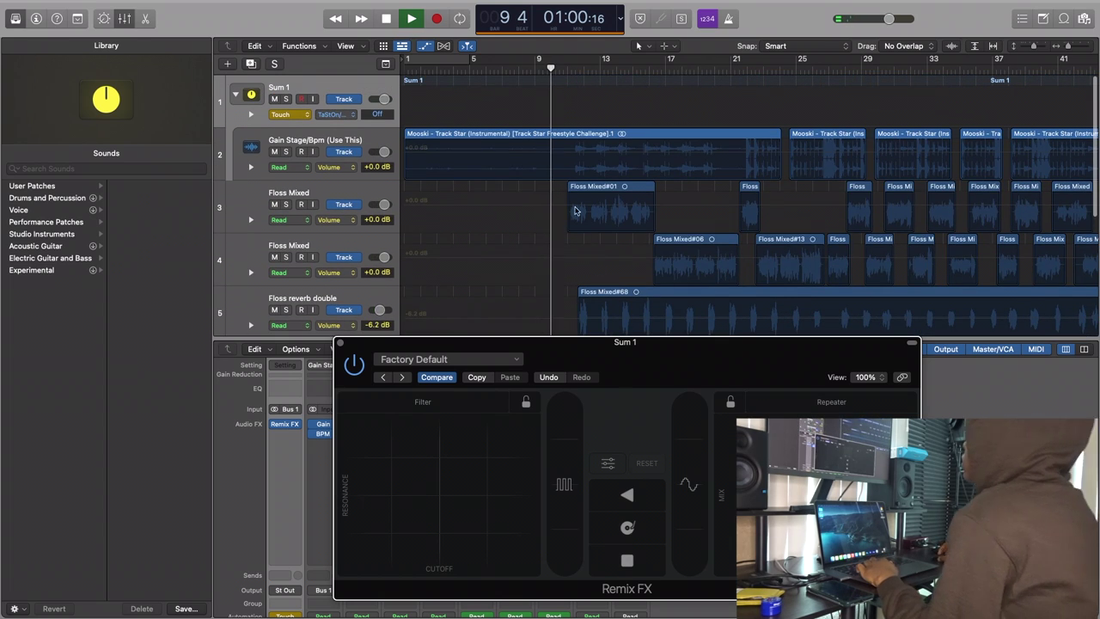
pyautogui.scroll(-1, 577, 207)
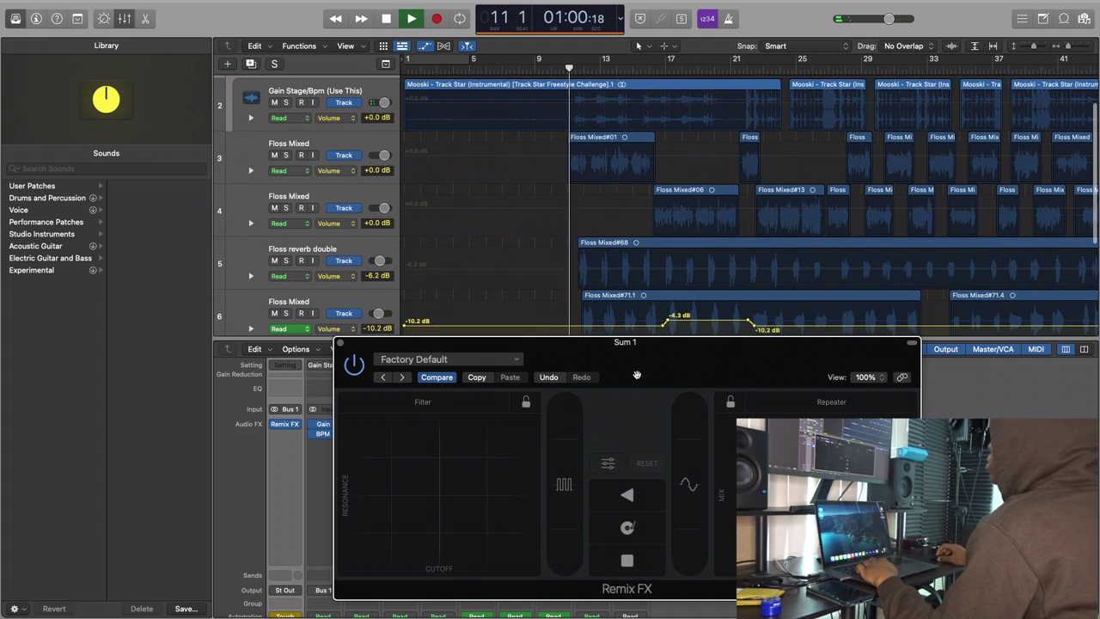
pyautogui.moveTo(635, 354); pyautogui.dragTo(522, 259)
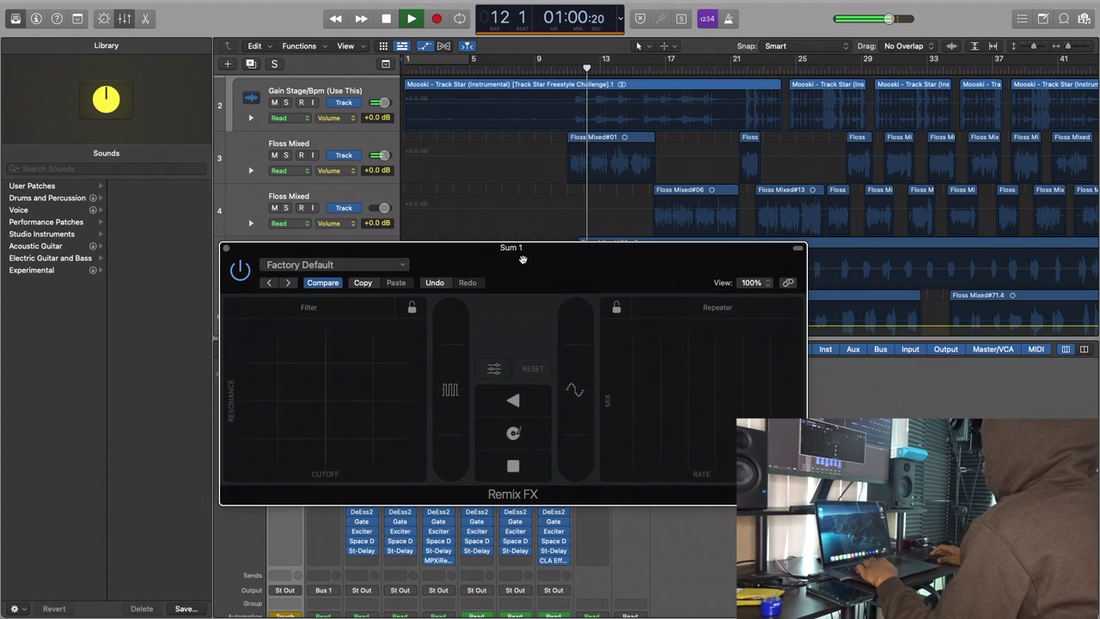
pyautogui.click(540, 459)
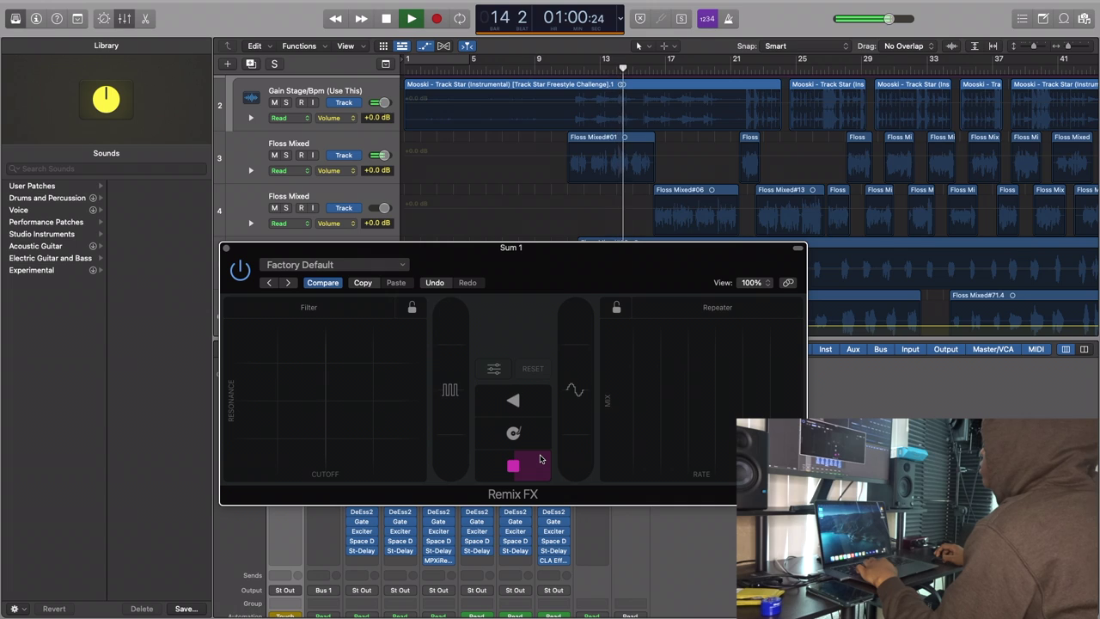
pyautogui.click(540, 459)
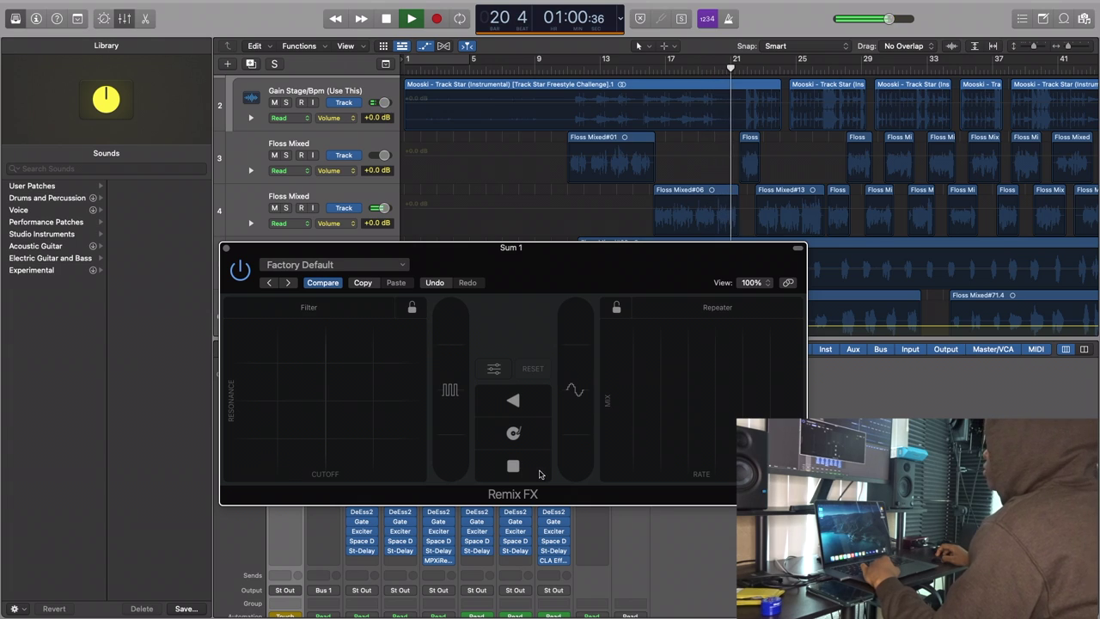
pyautogui.click(503, 471)
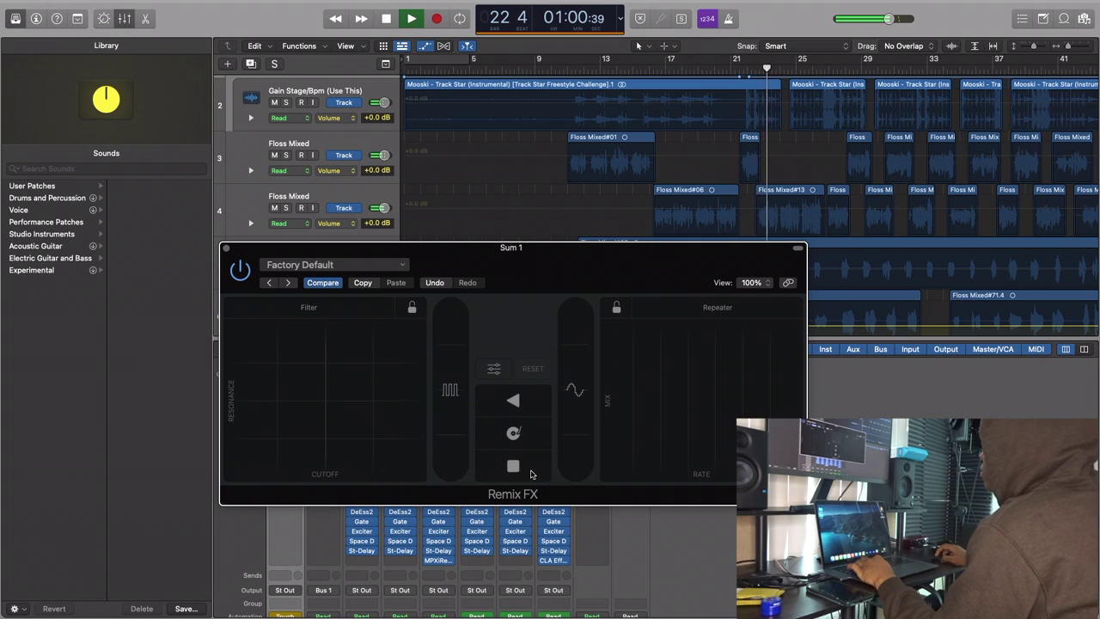
pyautogui.click(538, 471)
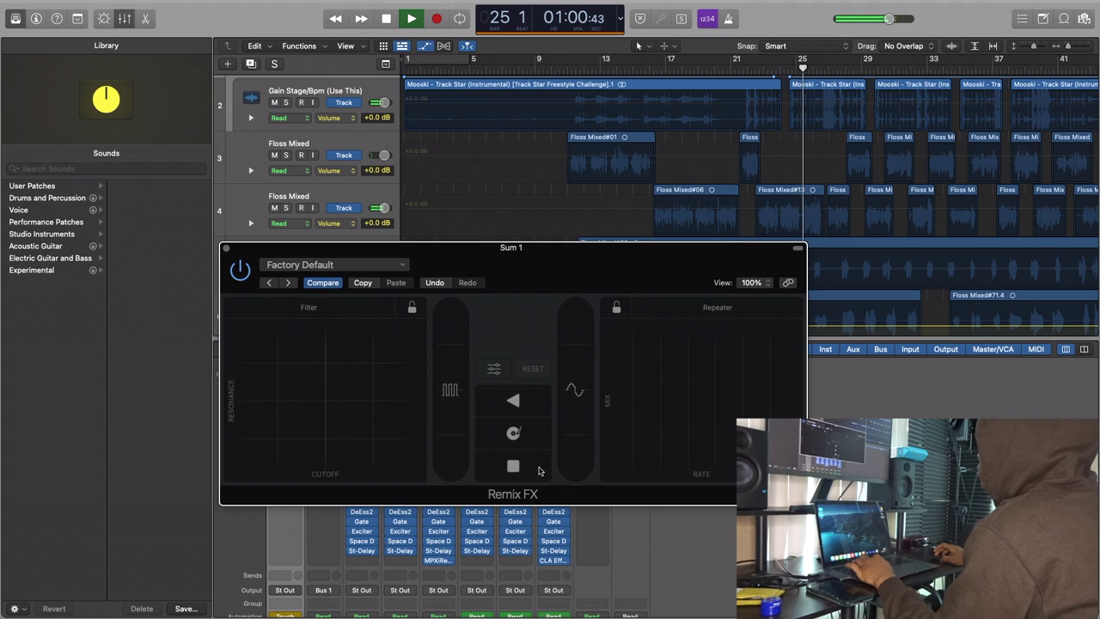
# - Replace Remix FX with the OneKnob Filter (s) plug-in on the Sum 1 channel and move its window off the upper tracks
pyautogui.click(226, 247)
pyautogui.click(296, 426)
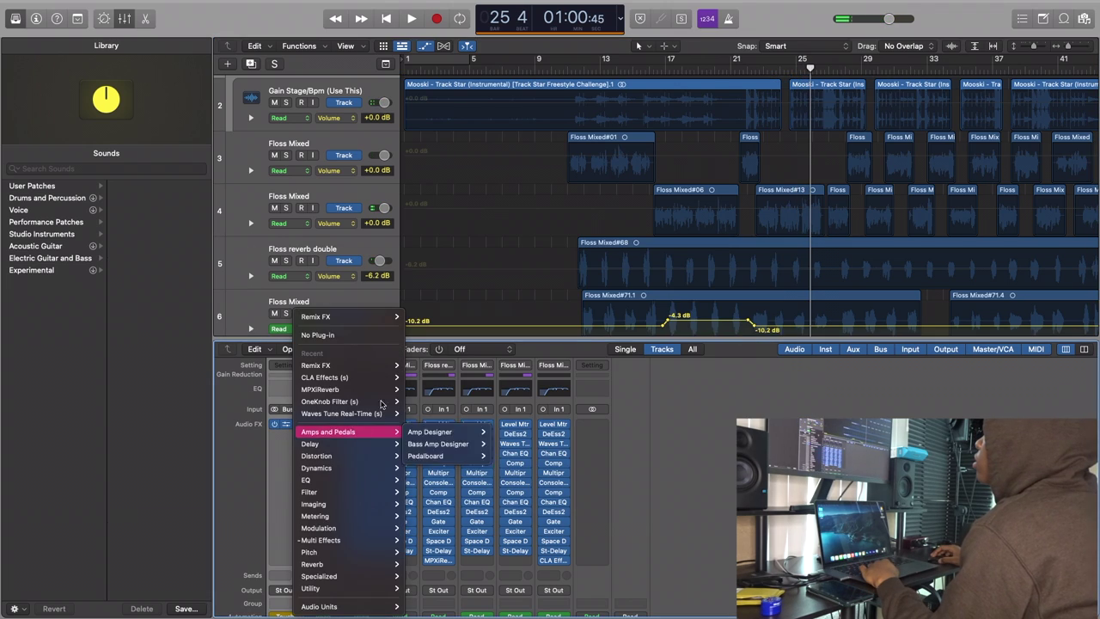
pyautogui.click(361, 336)
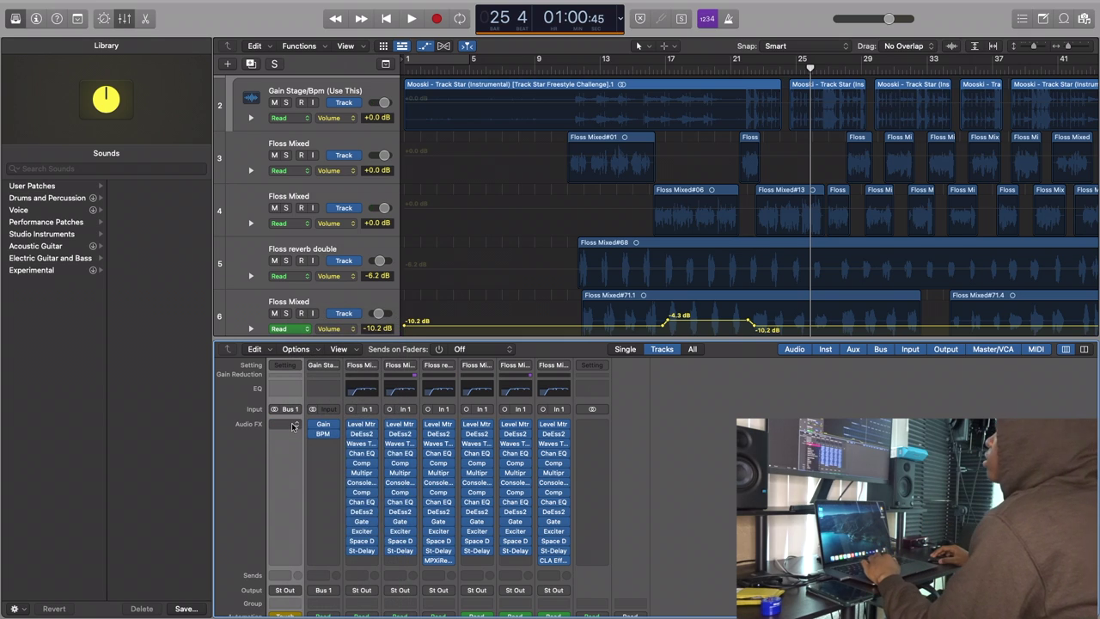
pyautogui.click(295, 426)
pyautogui.click(327, 494)
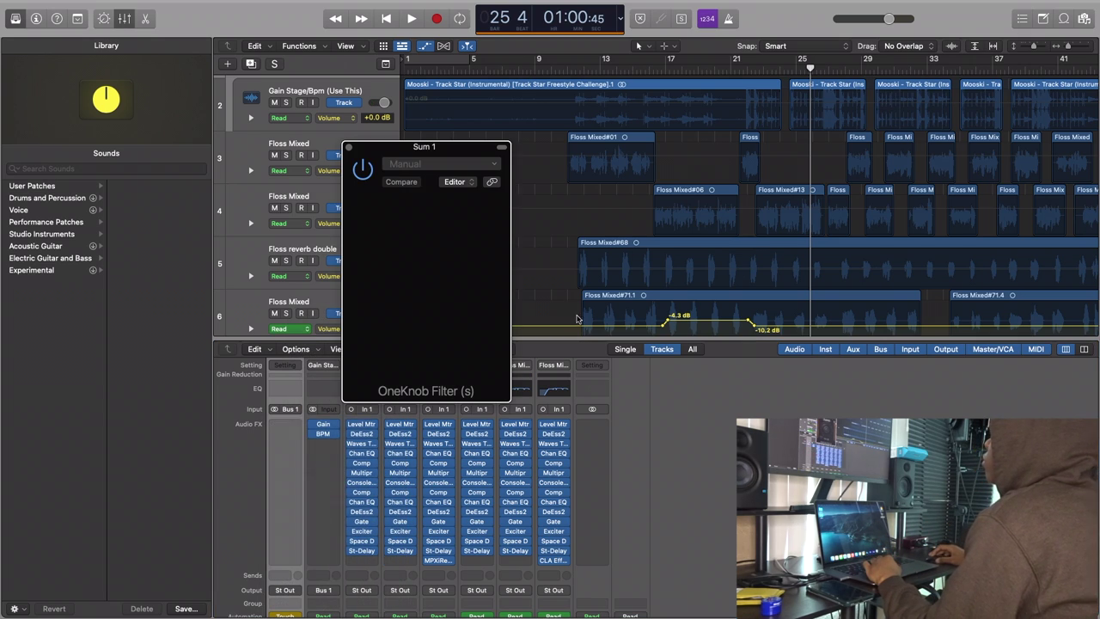
pyautogui.moveTo(488, 156); pyautogui.dragTo(754, 269)
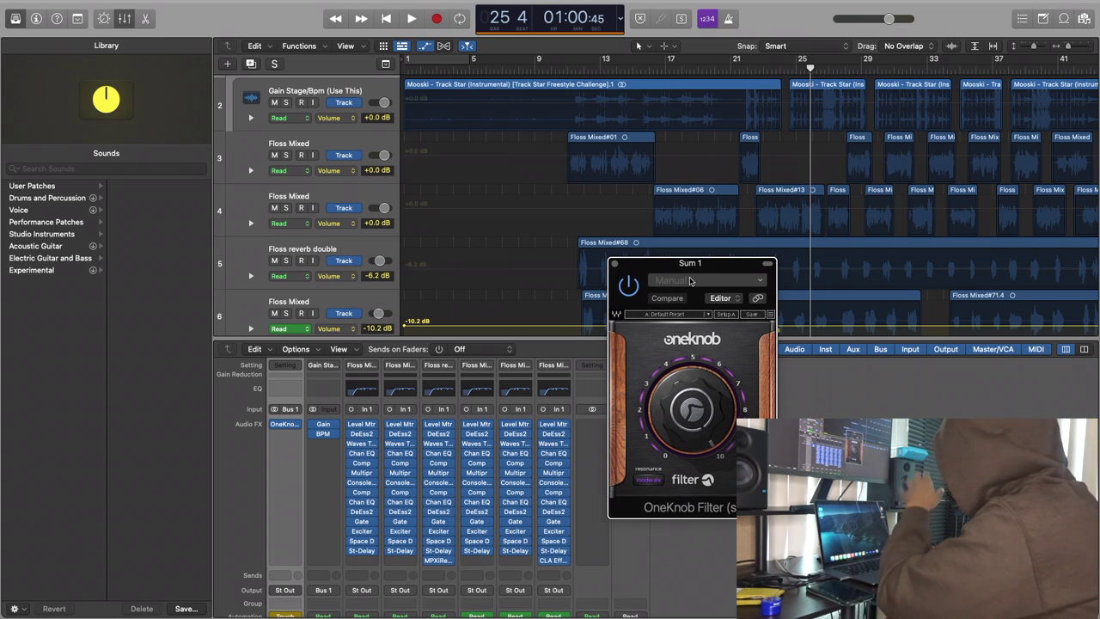
# - Return the playhead to bar 1 and show the OneKnob Filter's Filter parameter as the Sum 1 track's automation lane
pyautogui.scroll(3, 447, 253)
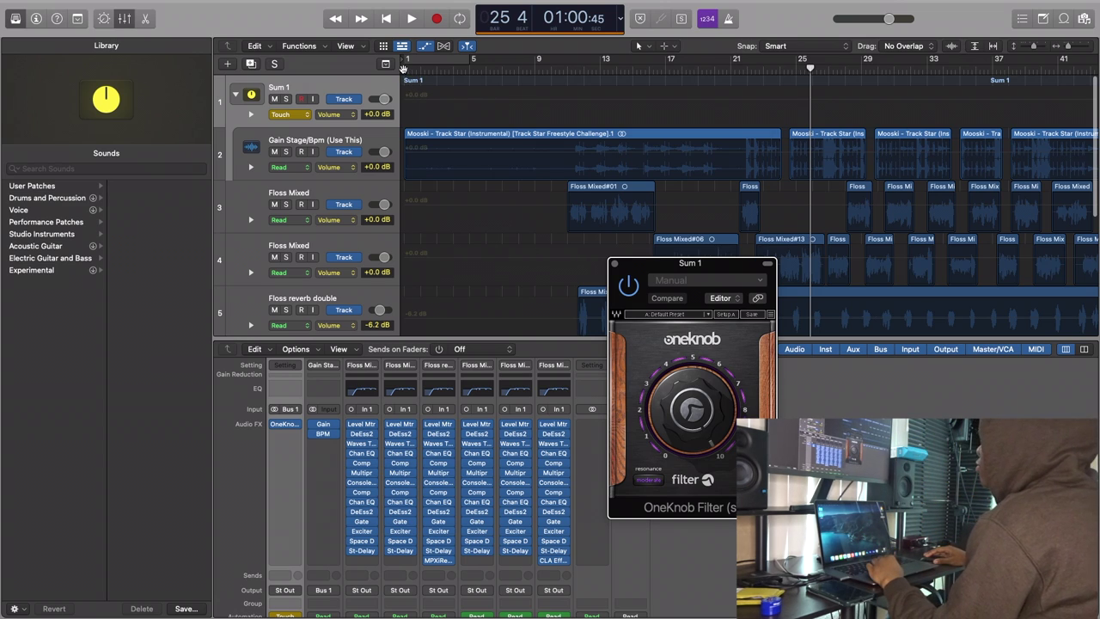
pyautogui.click(403, 68)
pyautogui.click(348, 115)
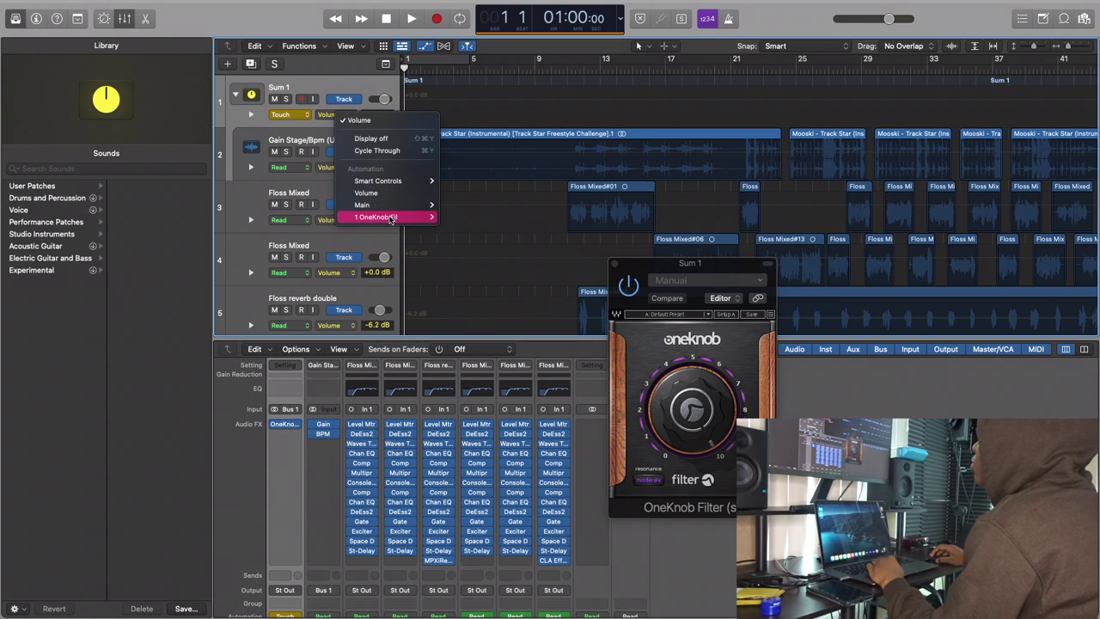
pyautogui.click(451, 217)
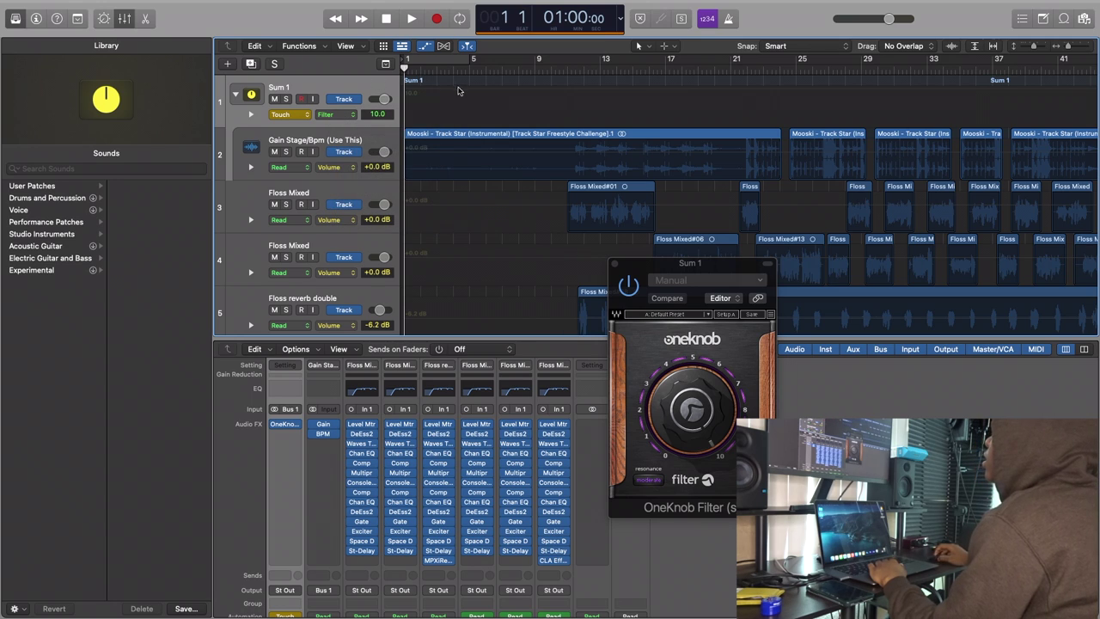
# - Play from bar 1 and write a Filter automation sweep on Sum 1 from about bar 36 to 43, dipping to about 3.8
pyautogui.press('space')
pyautogui.moveTo(703, 267); pyautogui.dragTo(596, 276)
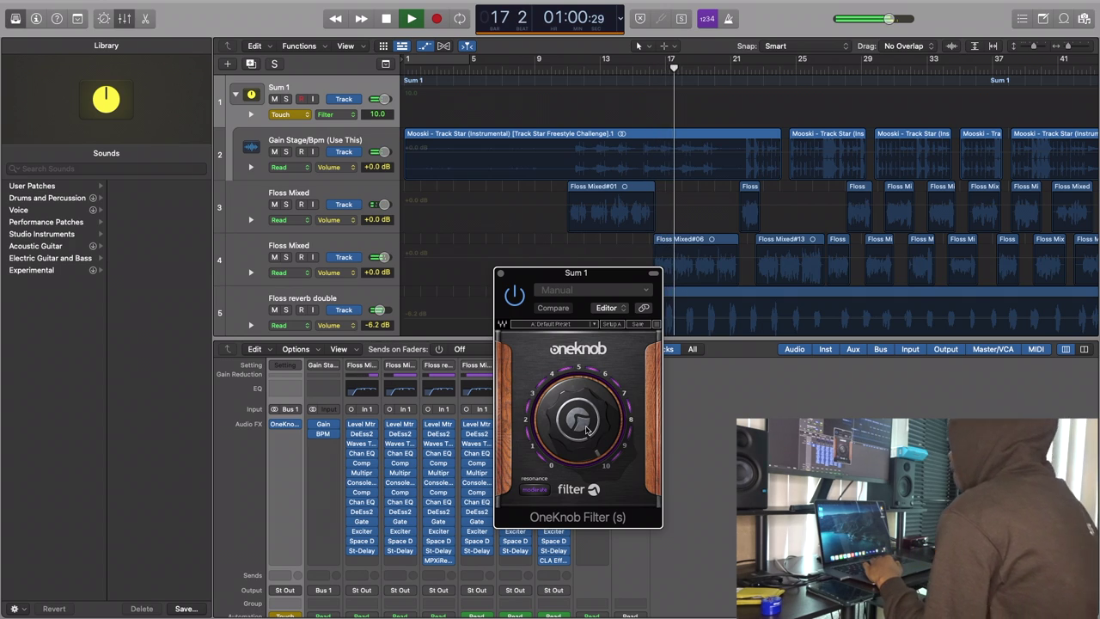
pyautogui.moveTo(588, 429)
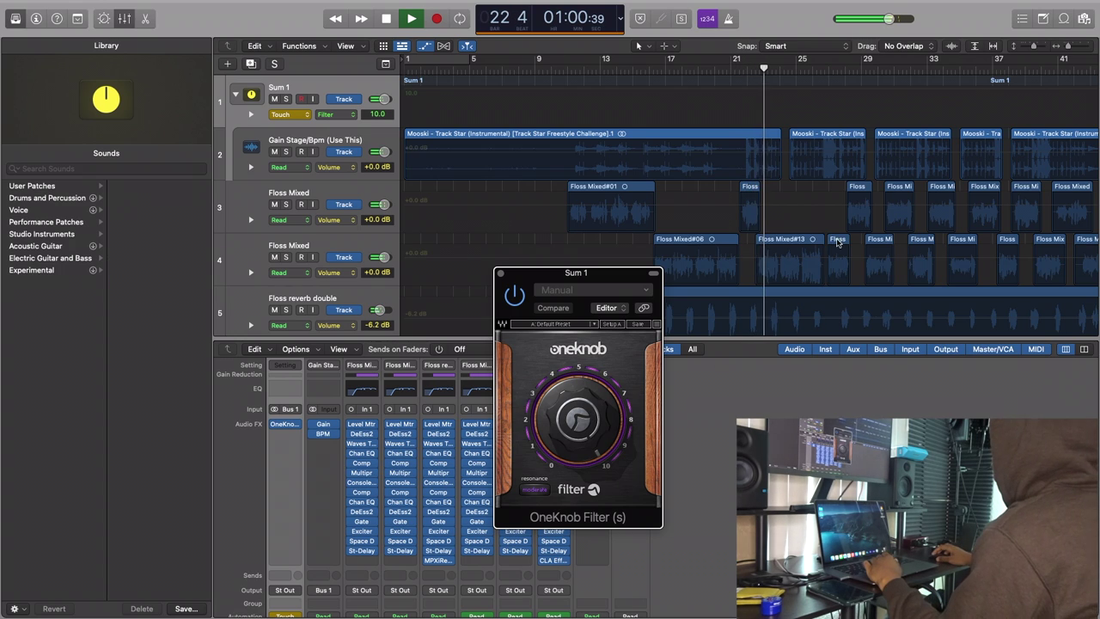
pyautogui.hscroll(3, 837, 243)
pyautogui.hscroll(3, 838, 243)
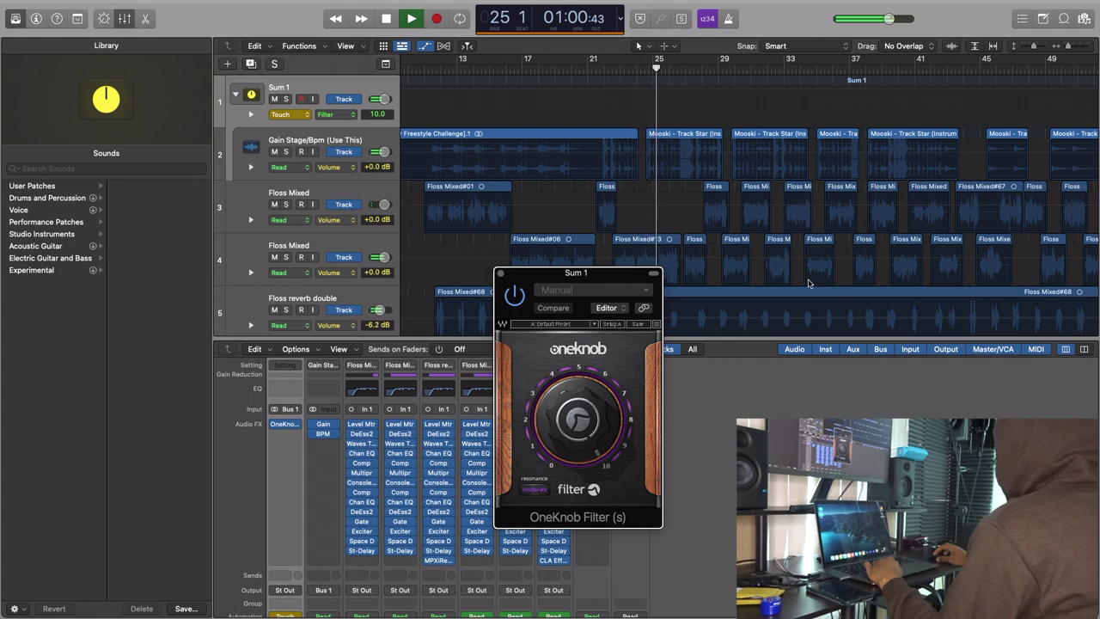
pyautogui.hscroll(2, 807, 283)
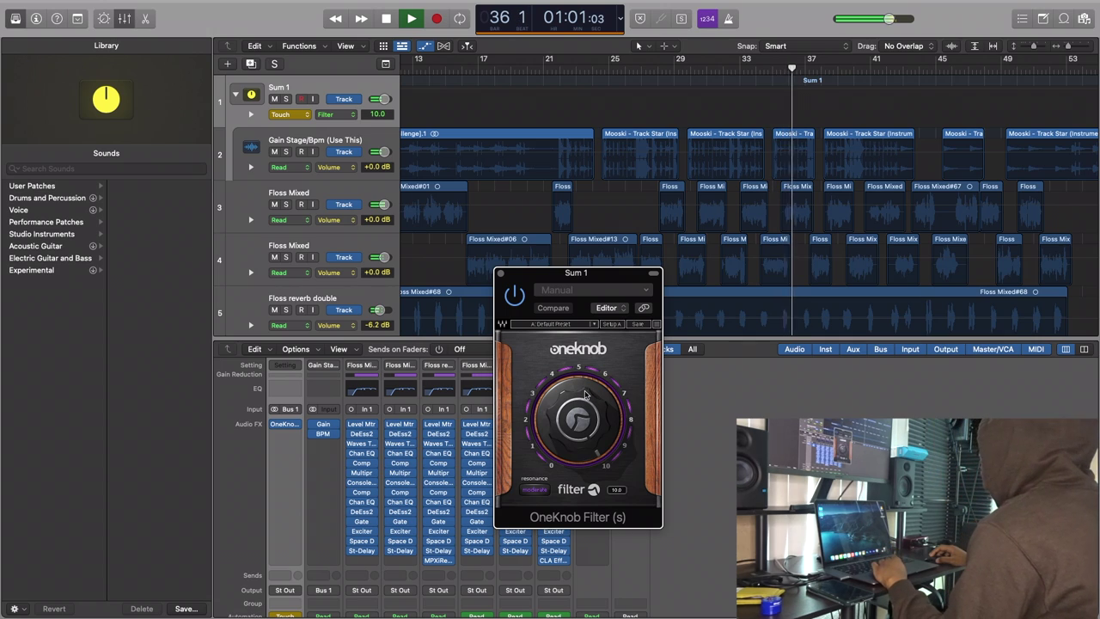
pyautogui.moveTo(594, 392)
pyautogui.mouseDown()
pyautogui.moveTo(594, 456)
pyautogui.moveTo(595, 386)
pyautogui.mouseUp()
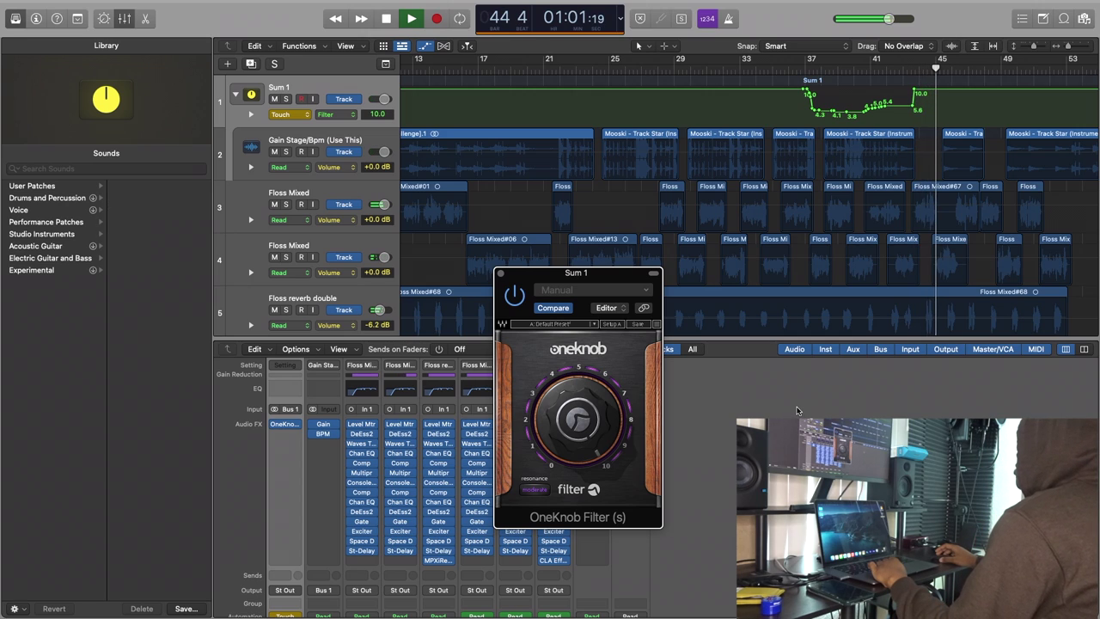
# - Replay the song from about bar 36 and follow the Sum 1 filter automation through to bar 53
pyautogui.click(792, 68)
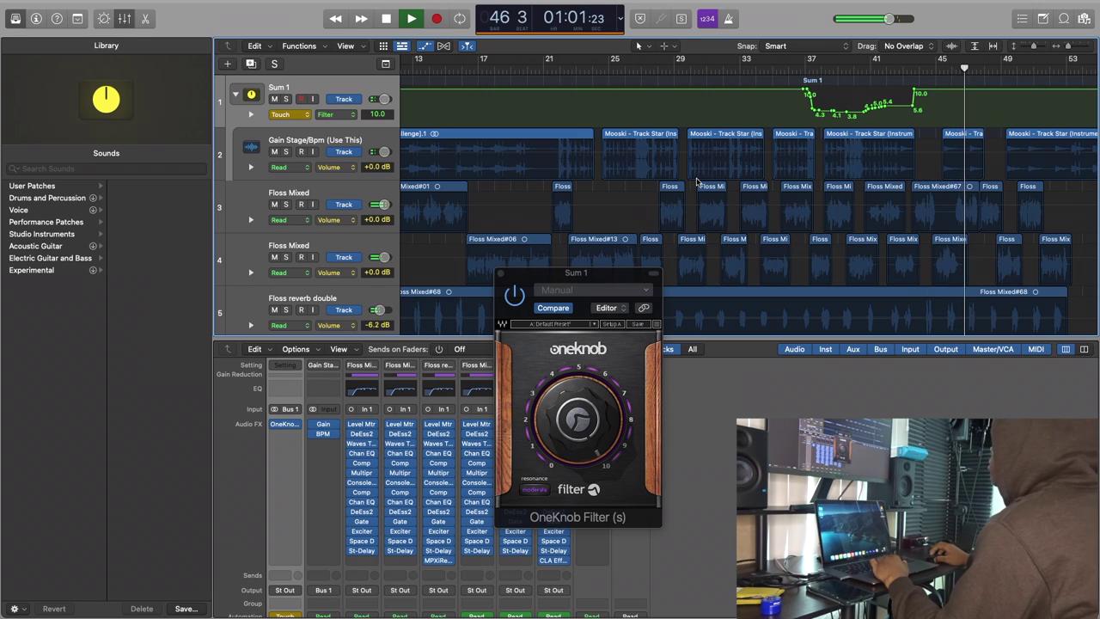
pyautogui.hscroll(10, 714, 177)
pyautogui.scroll(-5, 836, 225)
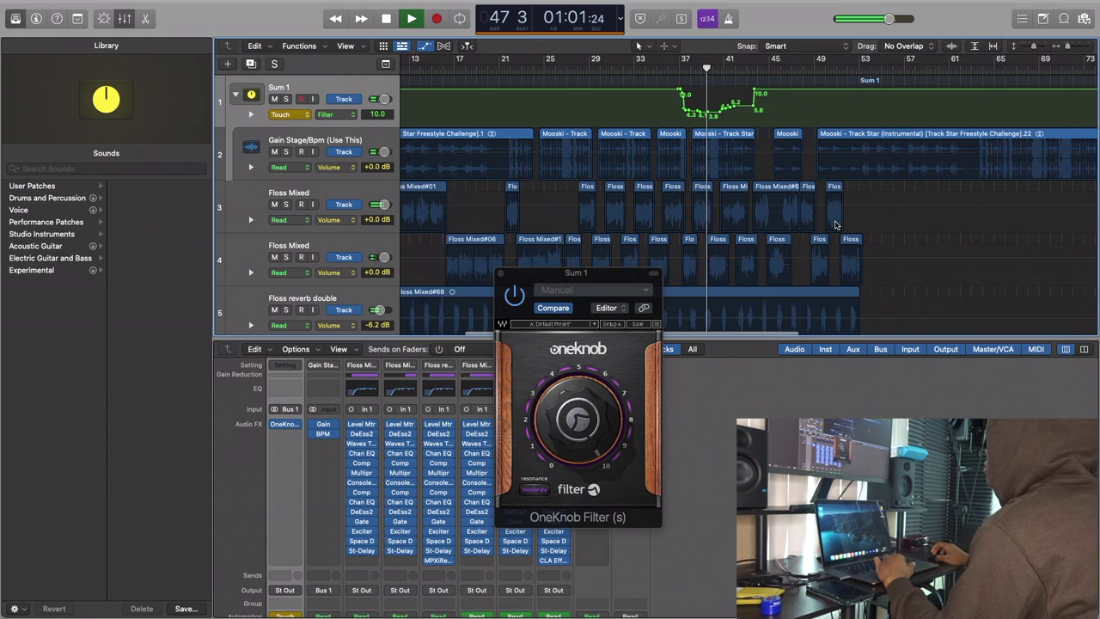
pyautogui.scroll(3, 835, 225)
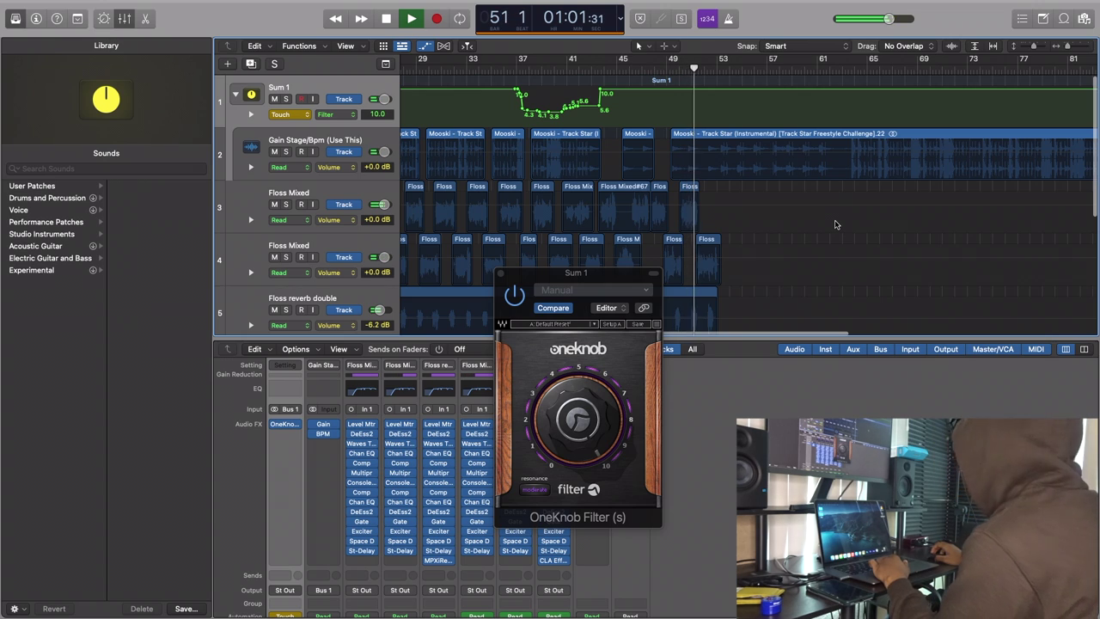
pyautogui.hscroll(2, 830, 223)
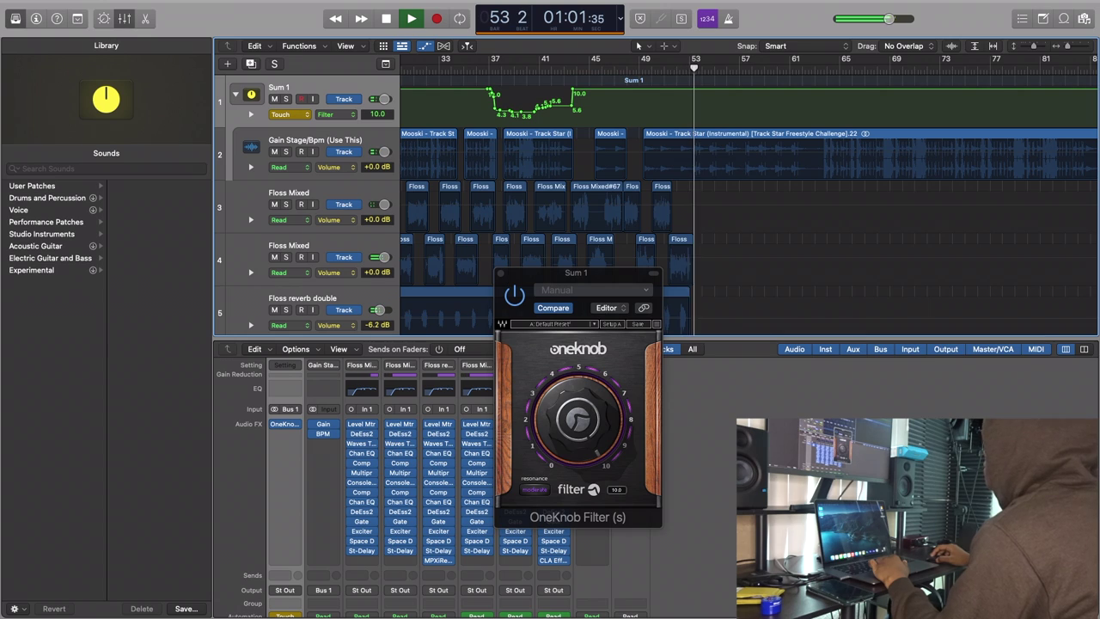
# - Write a second Filter automation sweep on Sum 1 from about bar 53 to 78, dipping to about 3.2, and close the plug-in window
pyautogui.moveTo(592, 411); pyautogui.dragTo(584, 466)
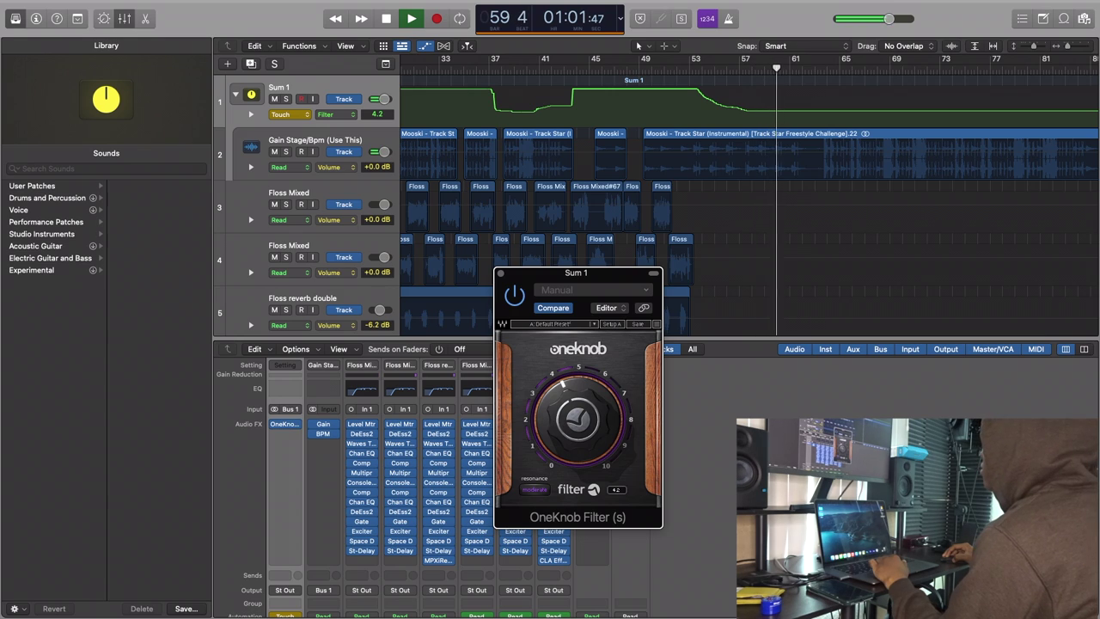
pyautogui.moveTo(578, 420); pyautogui.dragTo(577, 404)
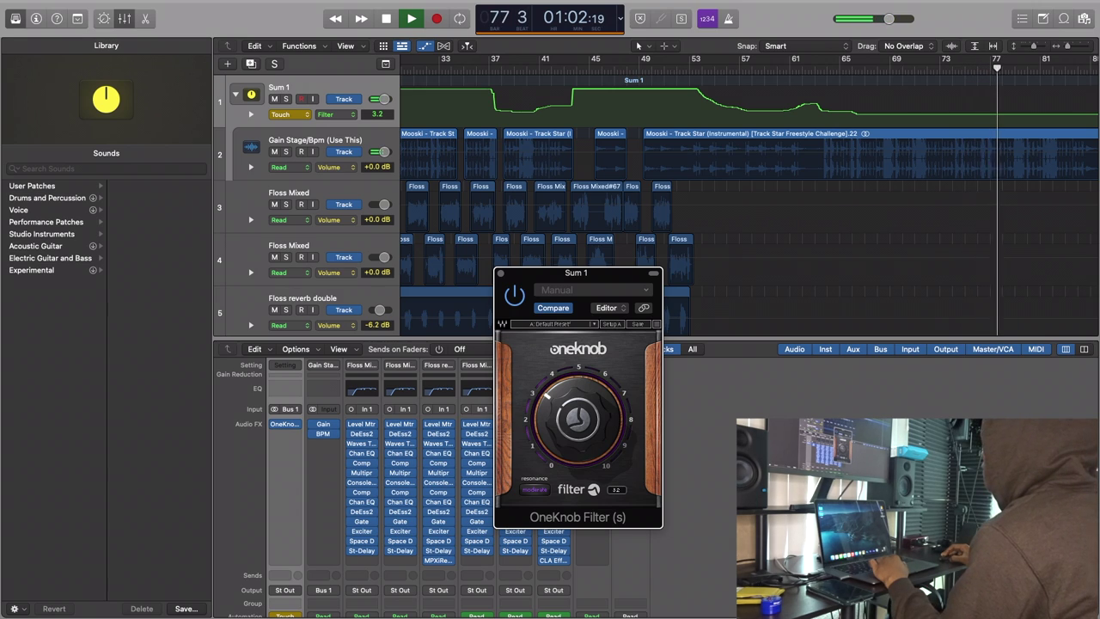
pyautogui.press('space')
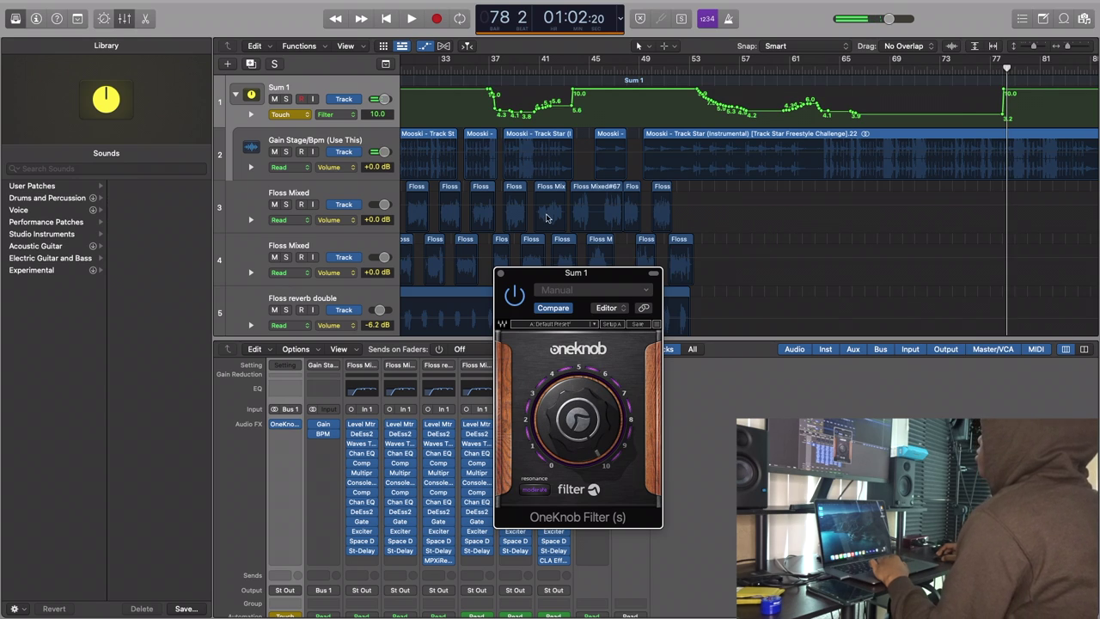
pyautogui.click(501, 273)
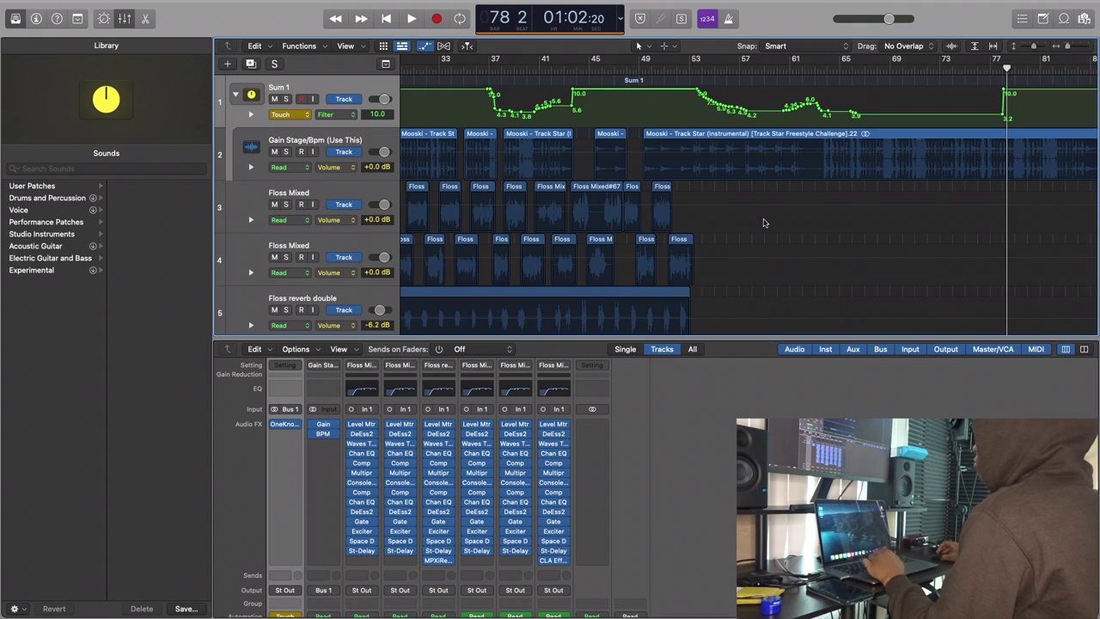
# - Hide the automation lanes, start playback from about bar 64 and solo the Floss CLA EFFECT track
pyautogui.scroll(-5, 764, 223)
pyautogui.press('a')
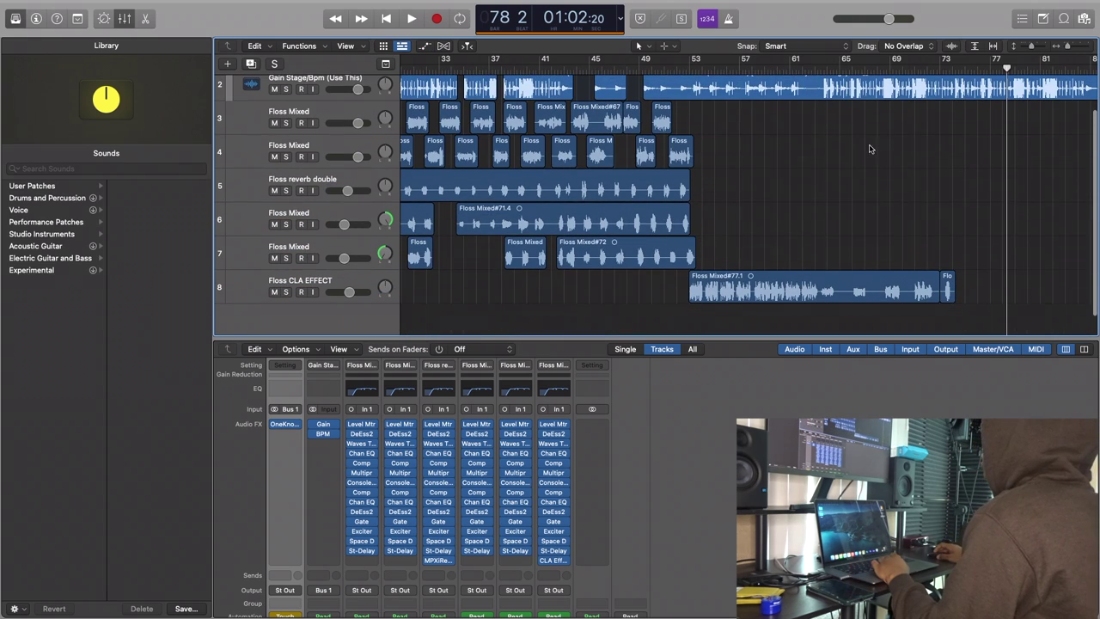
pyautogui.click(839, 66)
pyautogui.press('space')
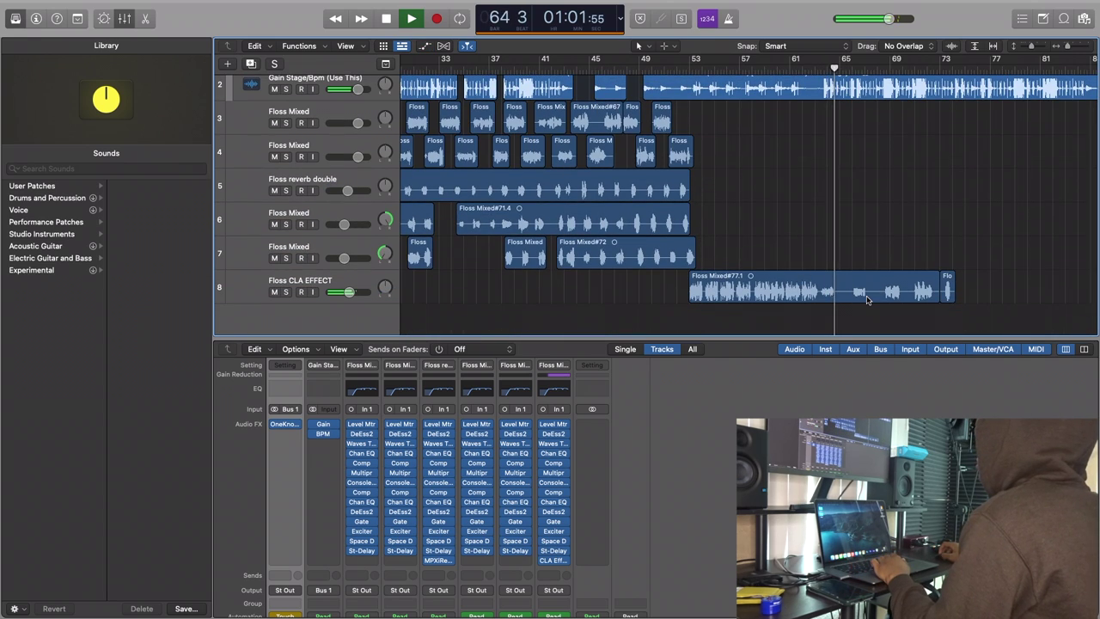
pyautogui.hotkey('ctrl', 's')
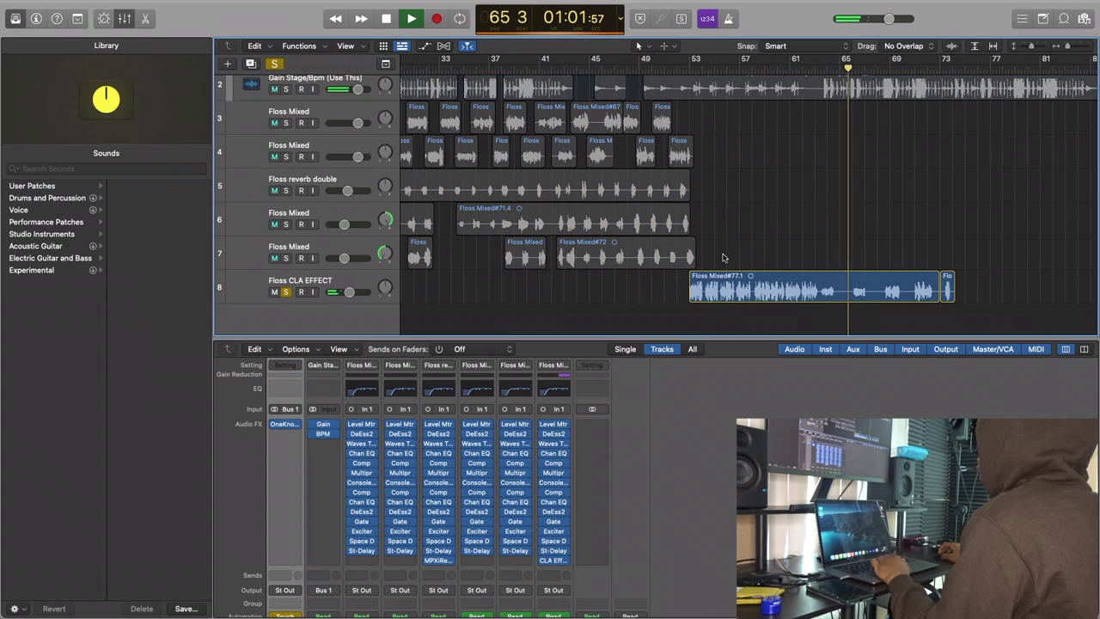
# - Cut the Floss CLA EFFECT region with the Scissors tool around the gaps between phrases, from about bar 67 to bar 71
pyautogui.press('t')
pyautogui.press('i')
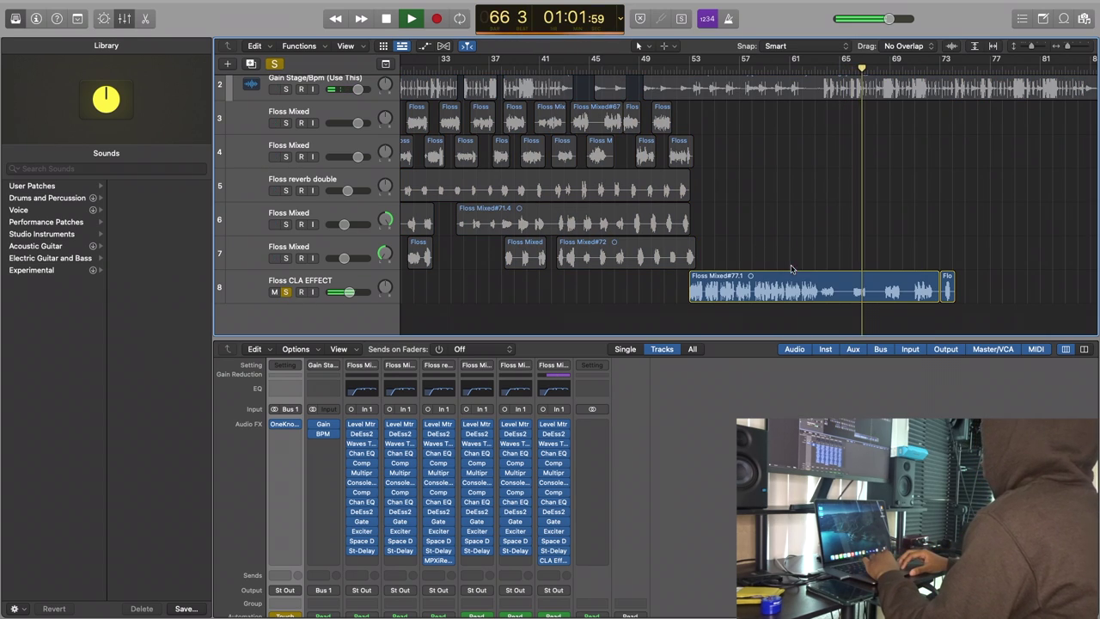
pyautogui.press('super+Right')
pyautogui.press('super+Right')
pyautogui.press('super+Right')
pyautogui.click(870, 293)
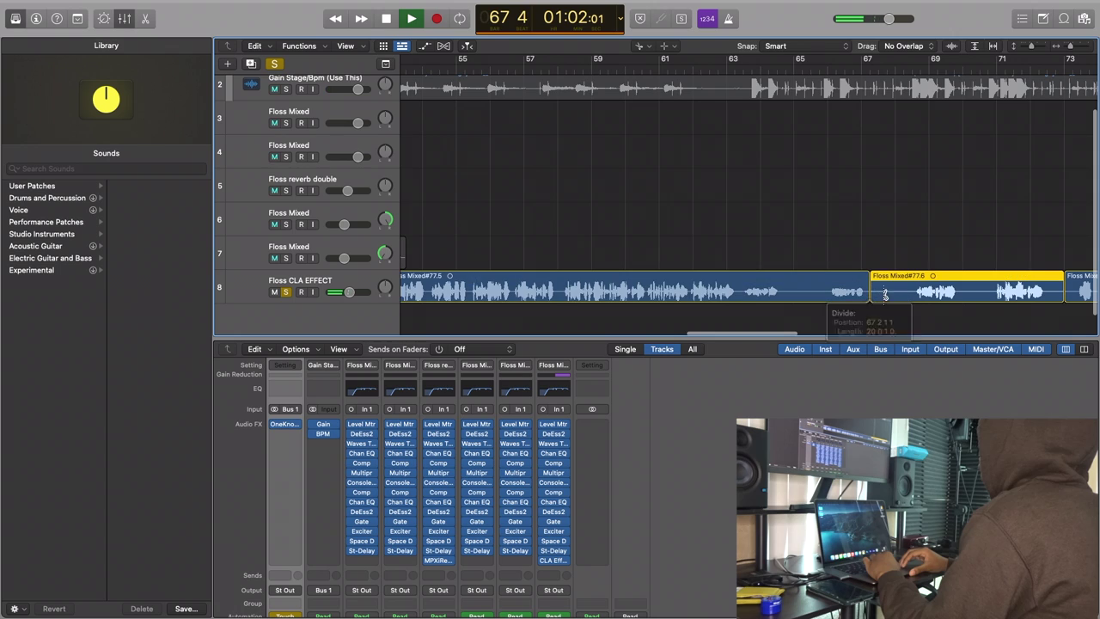
pyautogui.click(915, 290)
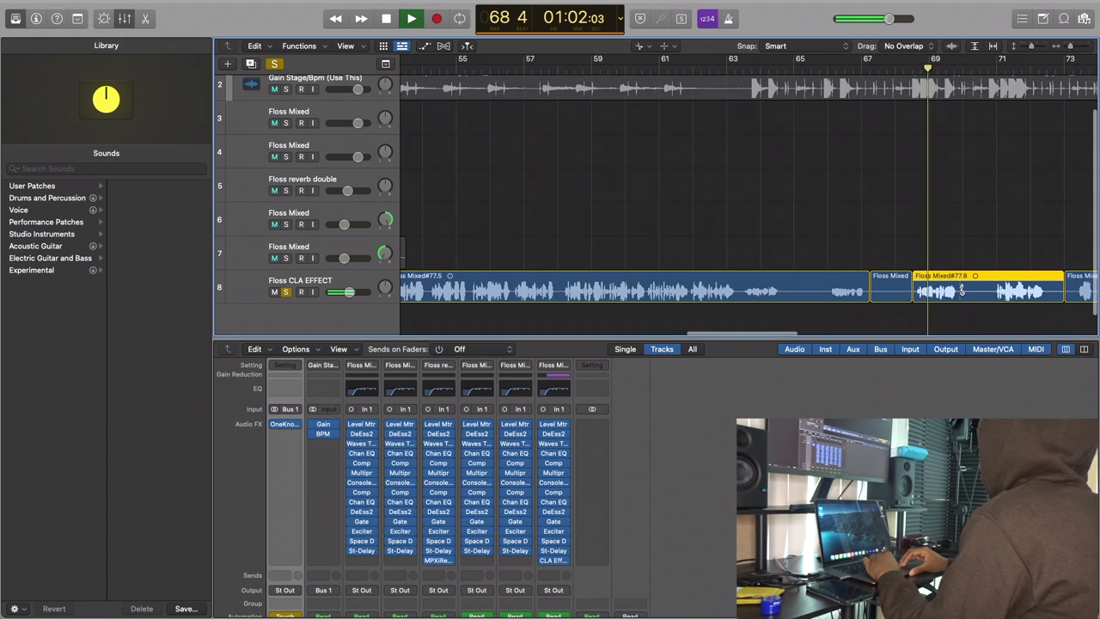
pyautogui.click(982, 290)
pyautogui.click(984, 290)
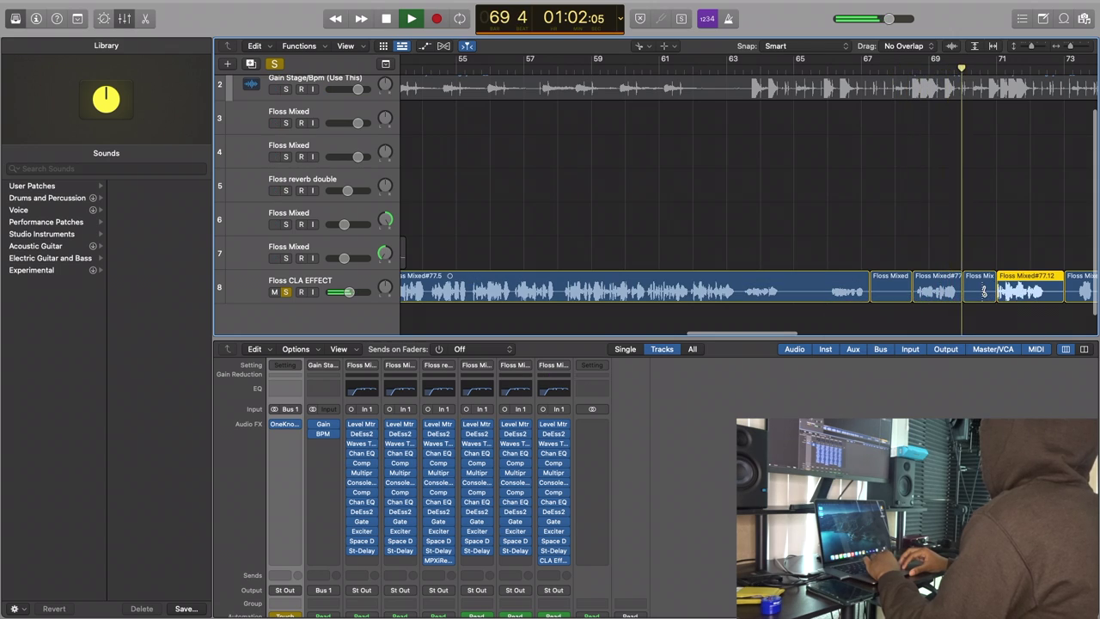
pyautogui.click(981, 291)
pyautogui.press('space')
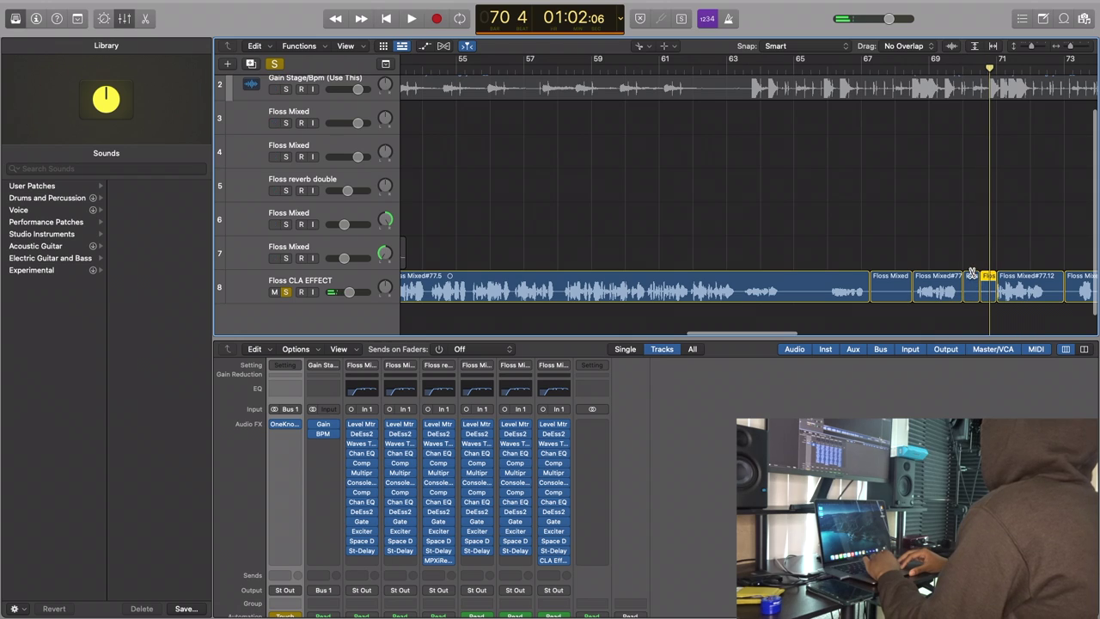
# - Delete the cut-out gap pieces between the vocal phrases on the Floss CLA EFFECT track
pyautogui.press('t')
pyautogui.press('t')
pyautogui.moveTo(970, 259); pyautogui.dragTo(987, 293)
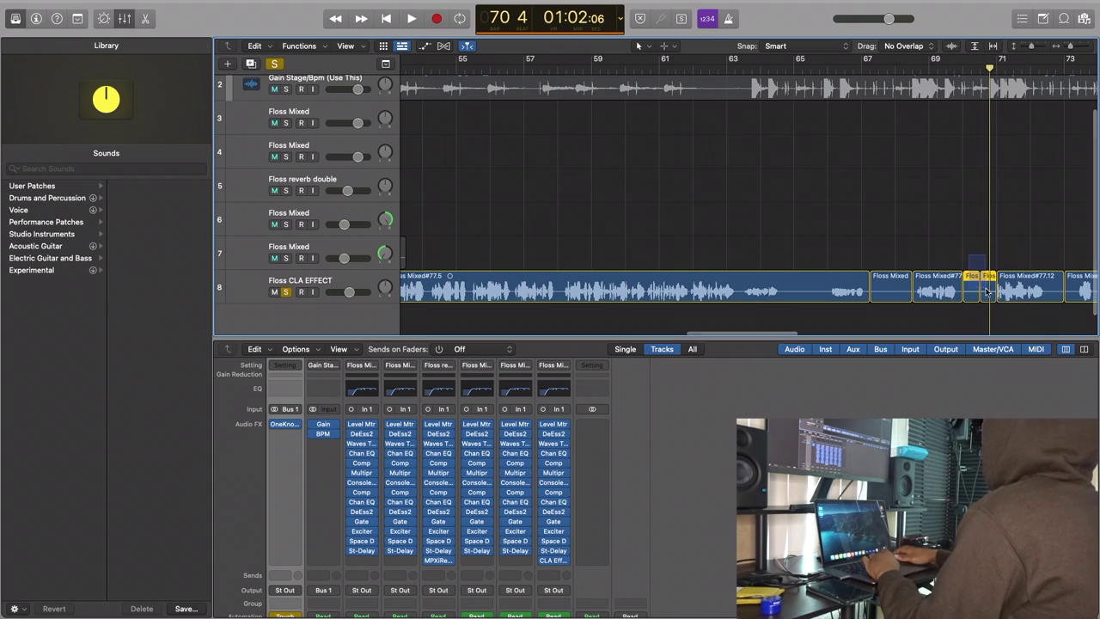
pyautogui.press('BackSpace')
pyautogui.press('Delete')
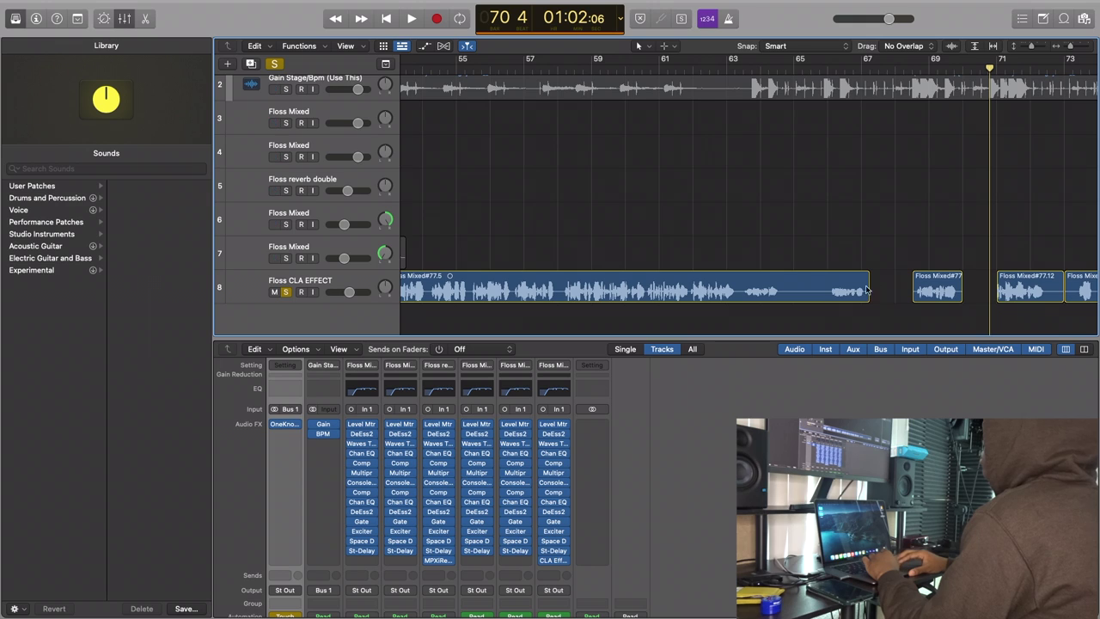
# - Play the soloed Floss CLA EFFECT vocal from about bar 52 to bar 64 to check it
pyautogui.hscroll(-10, 774, 228)
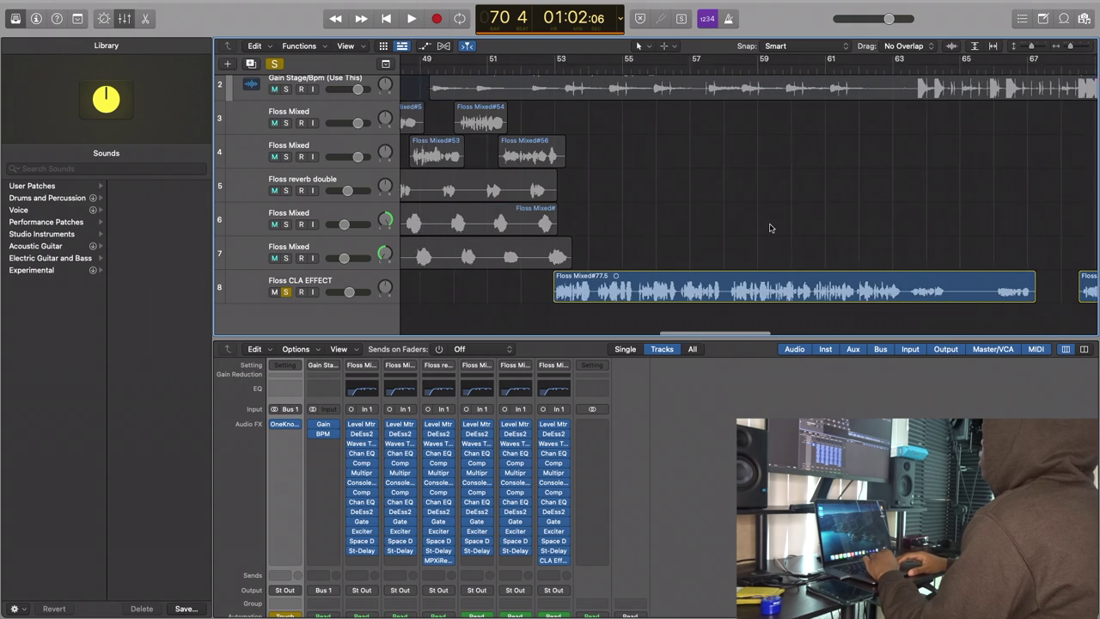
pyautogui.click(602, 73)
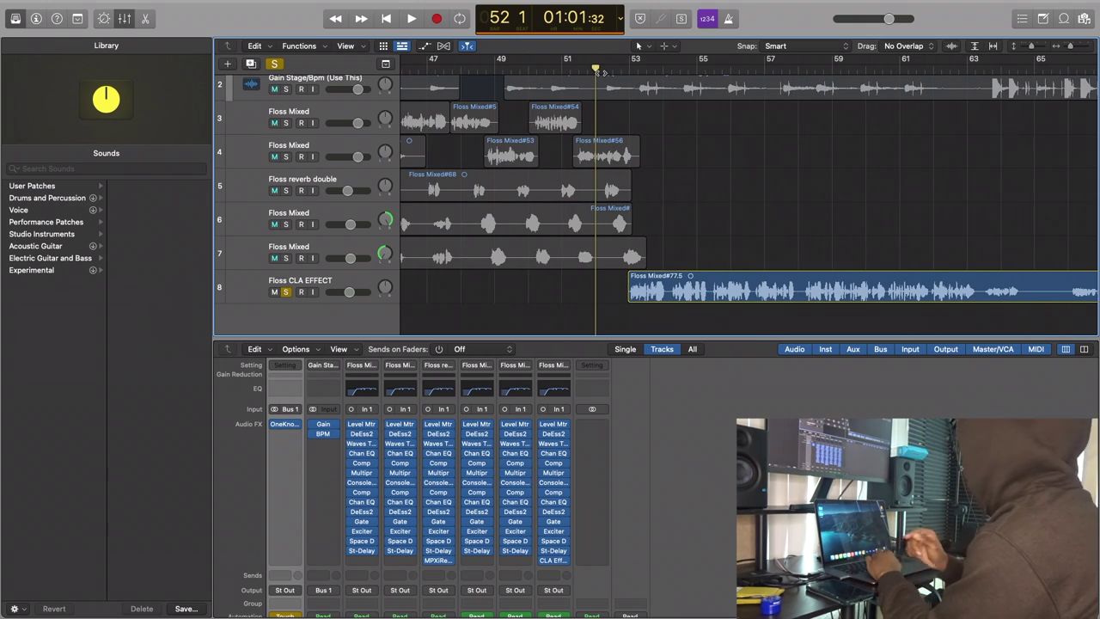
pyautogui.press('space')
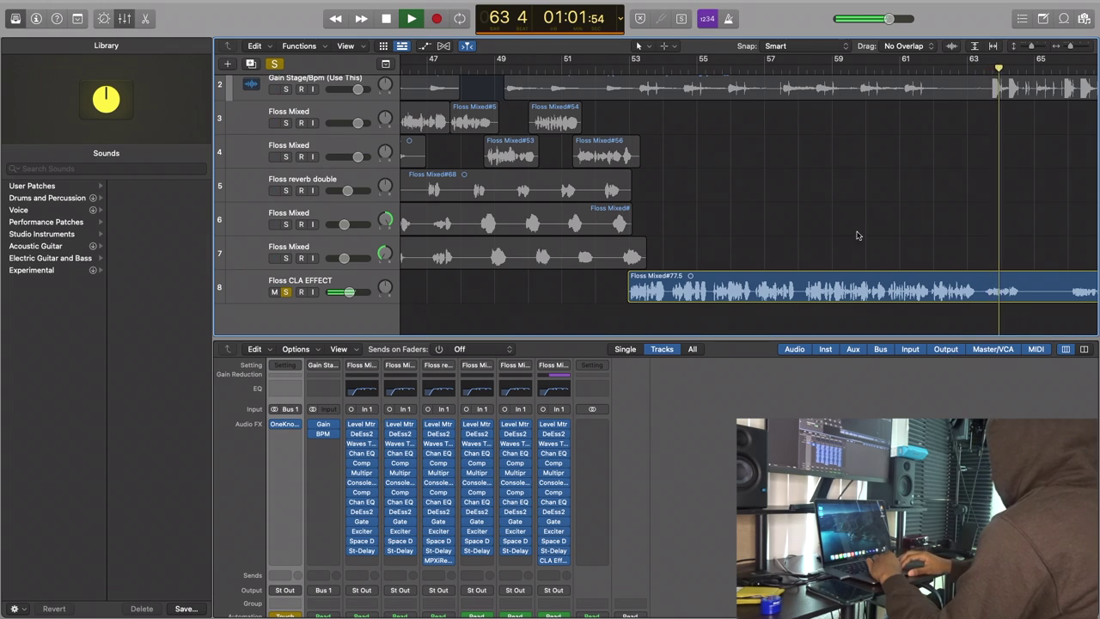
pyautogui.hscroll(2, 940, 227)
pyautogui.hscroll(2, 940, 227)
pyautogui.press('space')
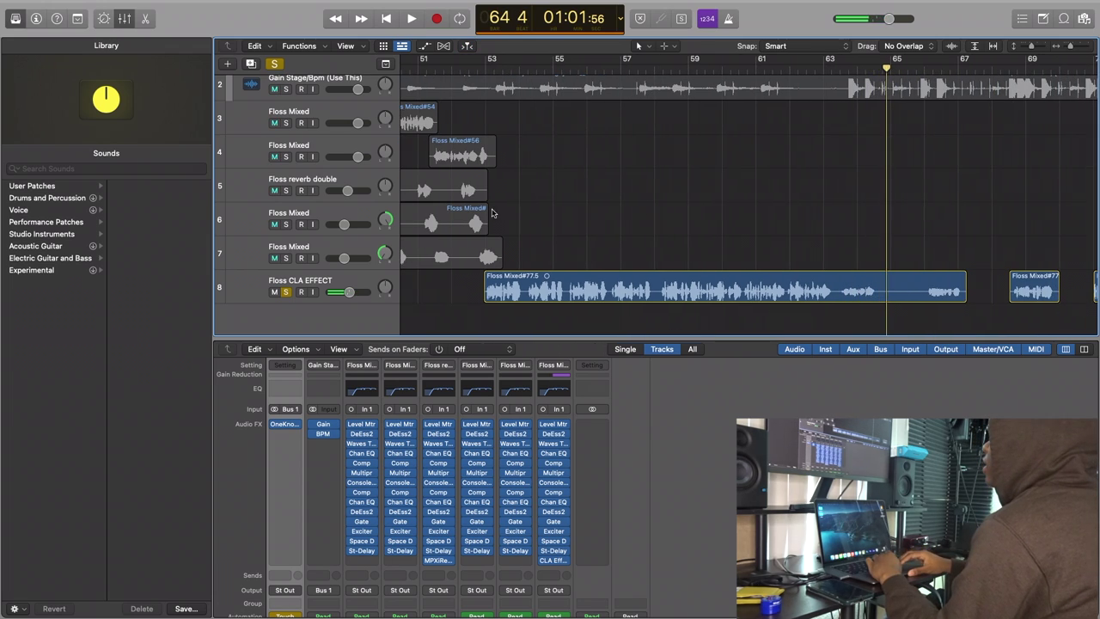
# - Turn off solo and play the full mix from about bar 51 to hear the CLA effect vocal with the instrumental
pyautogui.click(275, 65)
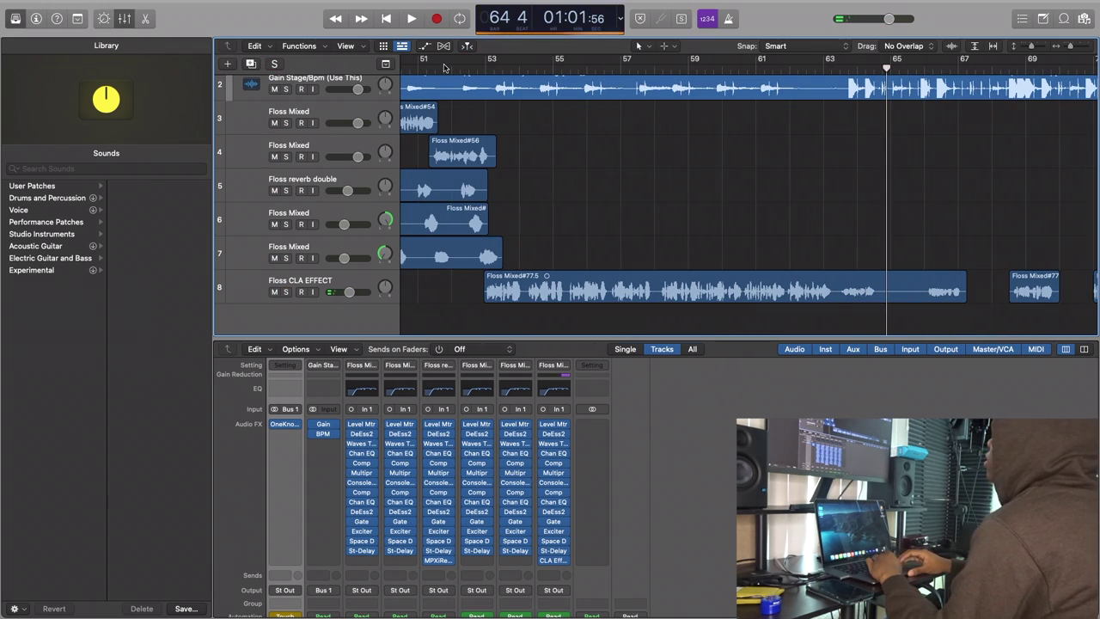
pyautogui.click(444, 68)
pyautogui.press('space')
pyautogui.scroll(1, 593, 118)
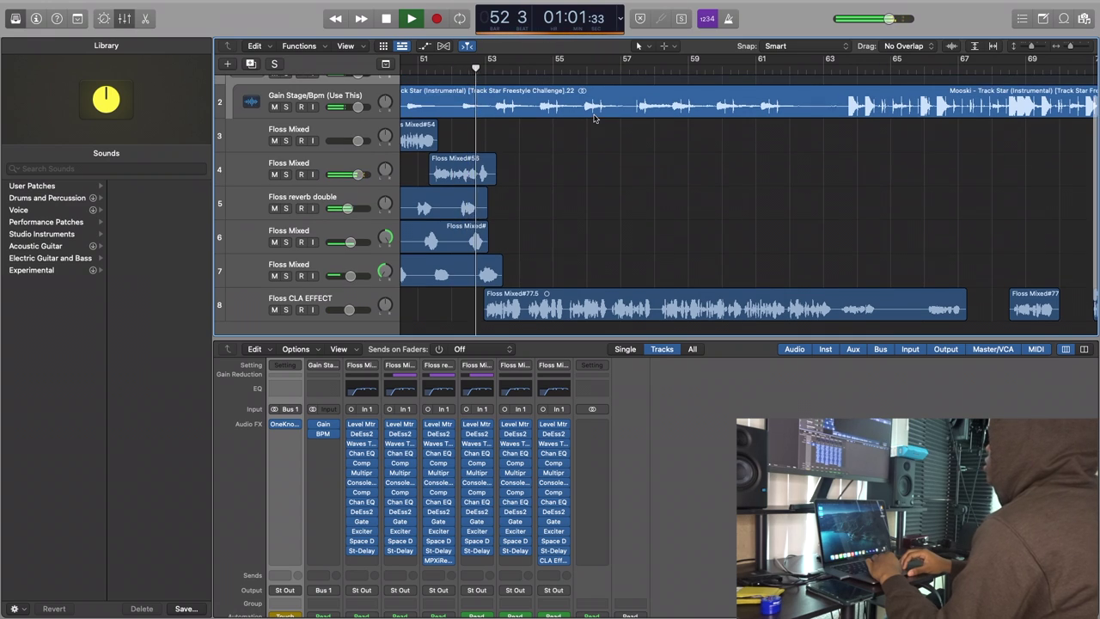
pyautogui.scroll(1, 593, 118)
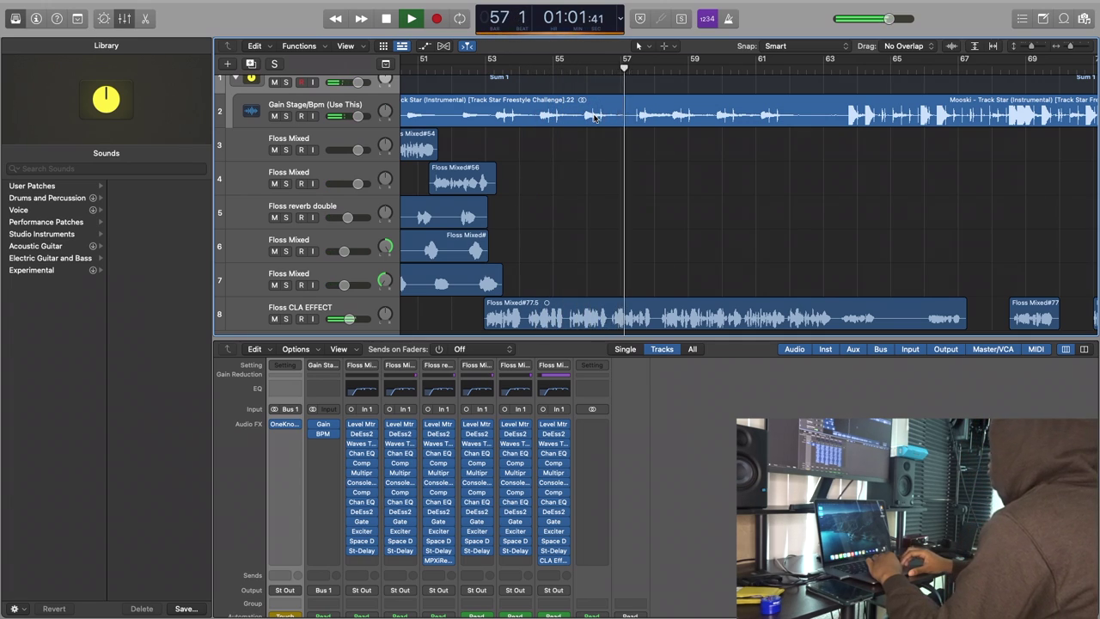
pyautogui.scroll(-2, 713, 227)
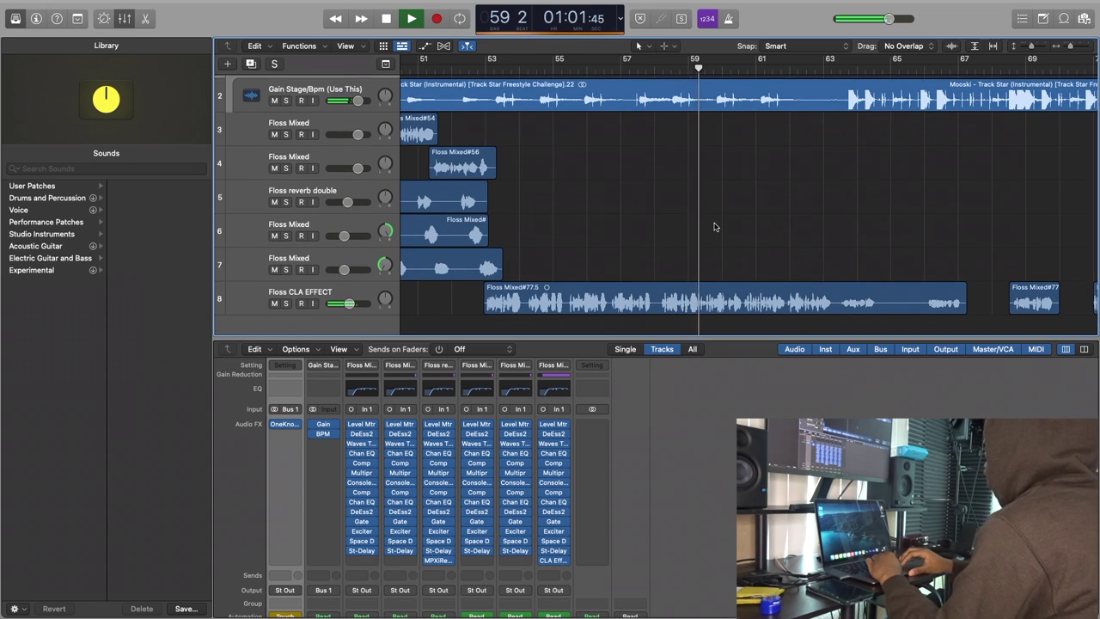
# - Duplicate the Floss CLA EFFECT track with its channel settings, leaving the copy without regions
pyautogui.hscroll(3, 714, 227)
pyautogui.scroll(-1, 714, 227)
pyautogui.click(355, 296)
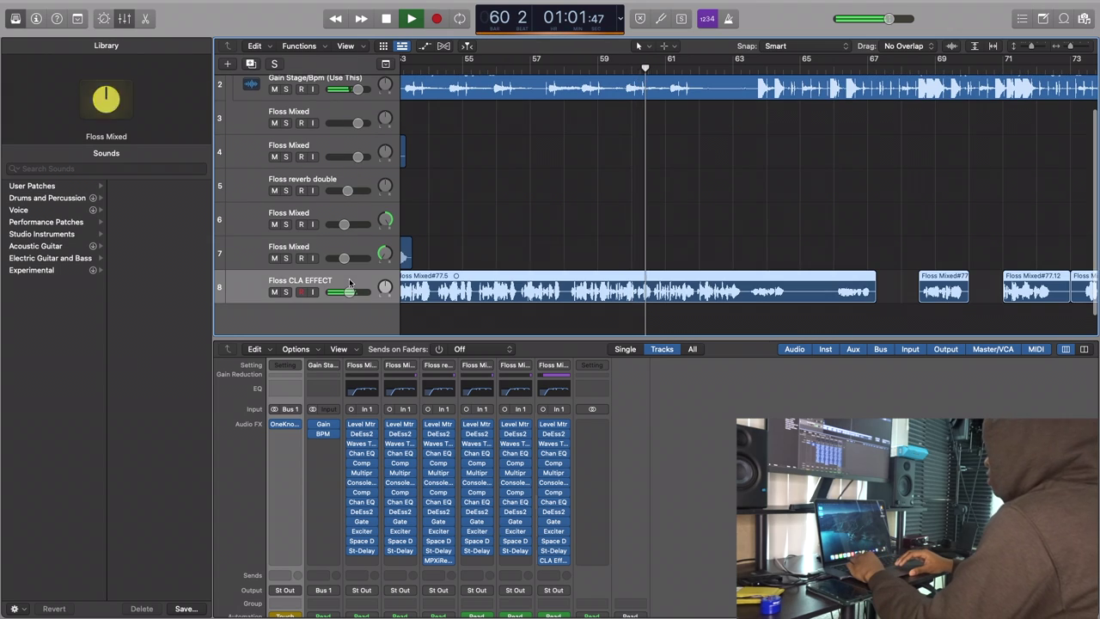
pyautogui.press('super+d')
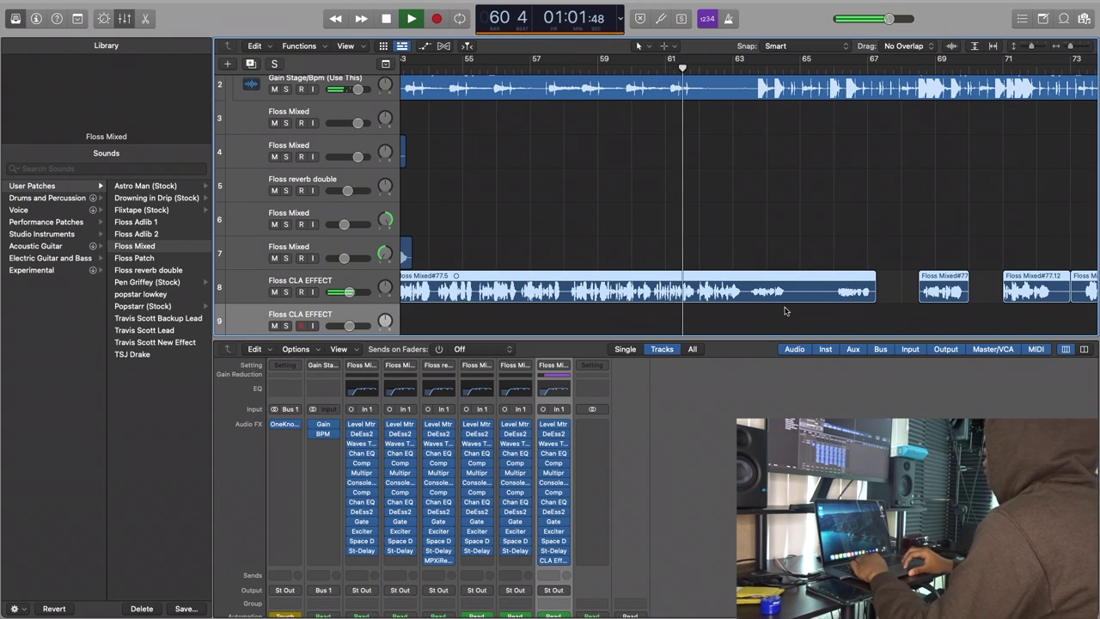
# - Stop playback and replace the second Channel EQ on the duplicated Floss CLA EFFECT channel with the Waves Doubler4 (s) plug-in
pyautogui.hscroll(3, 785, 313)
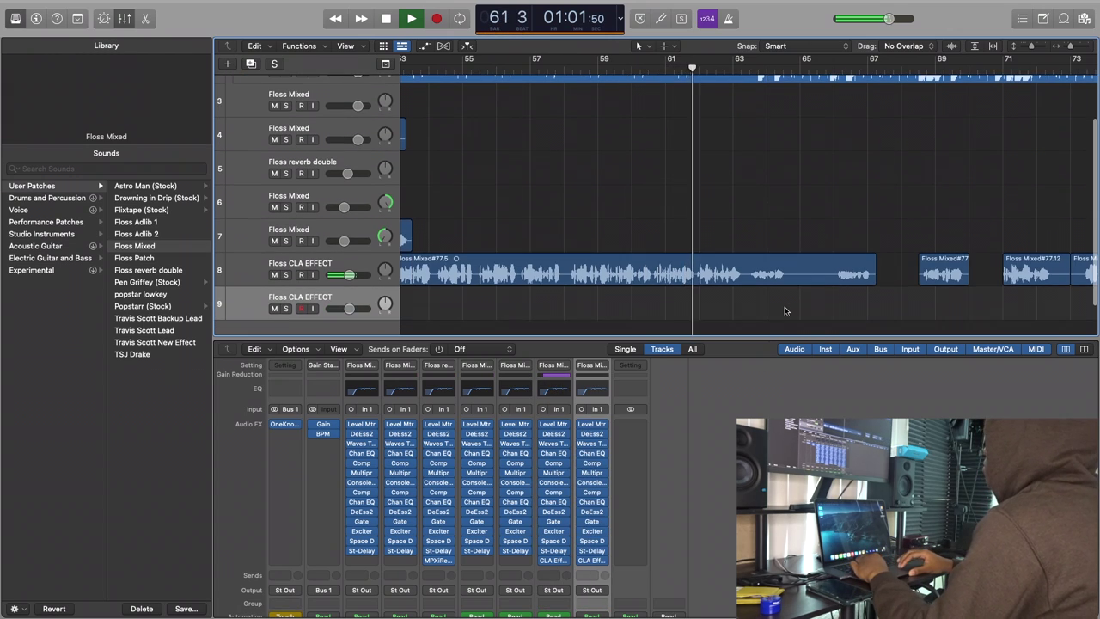
pyautogui.click(592, 502)
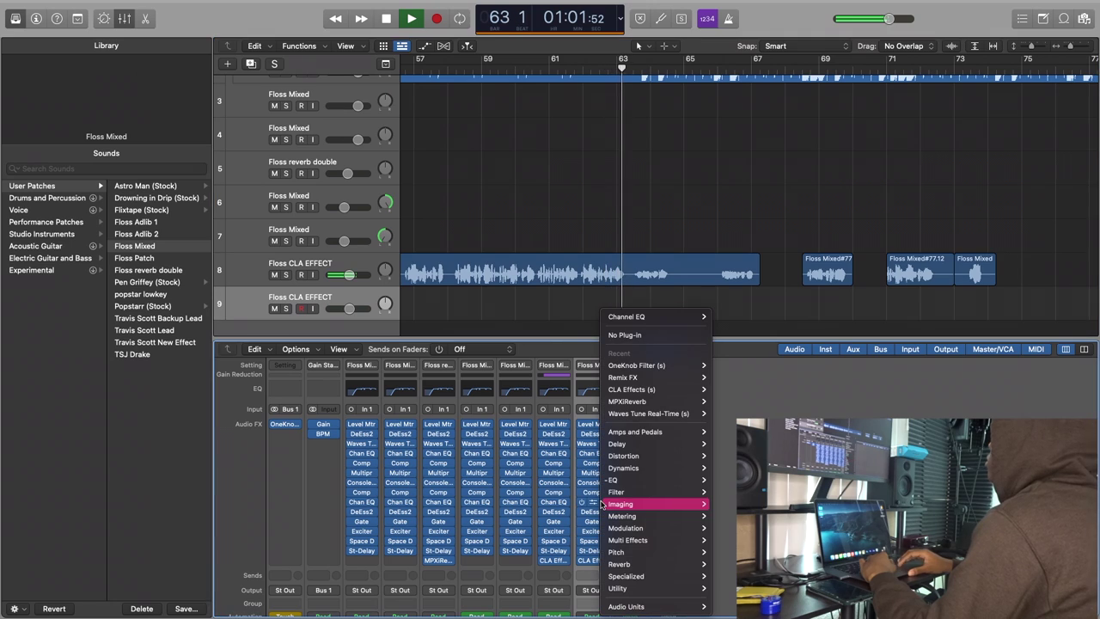
pyautogui.click(851, 329)
pyautogui.press('space')
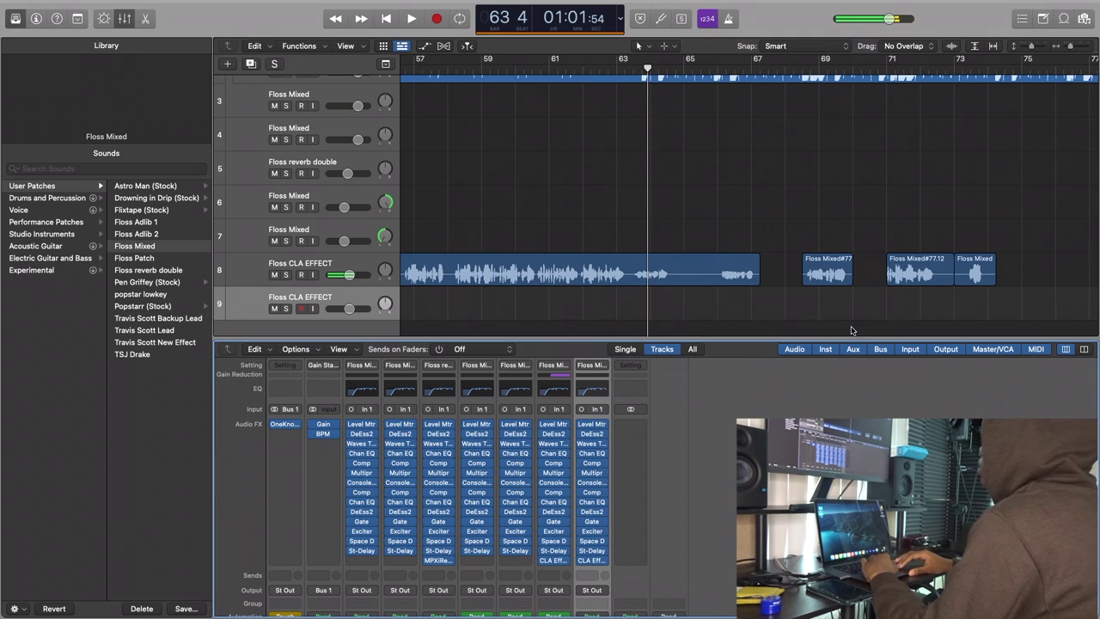
pyautogui.click(597, 510)
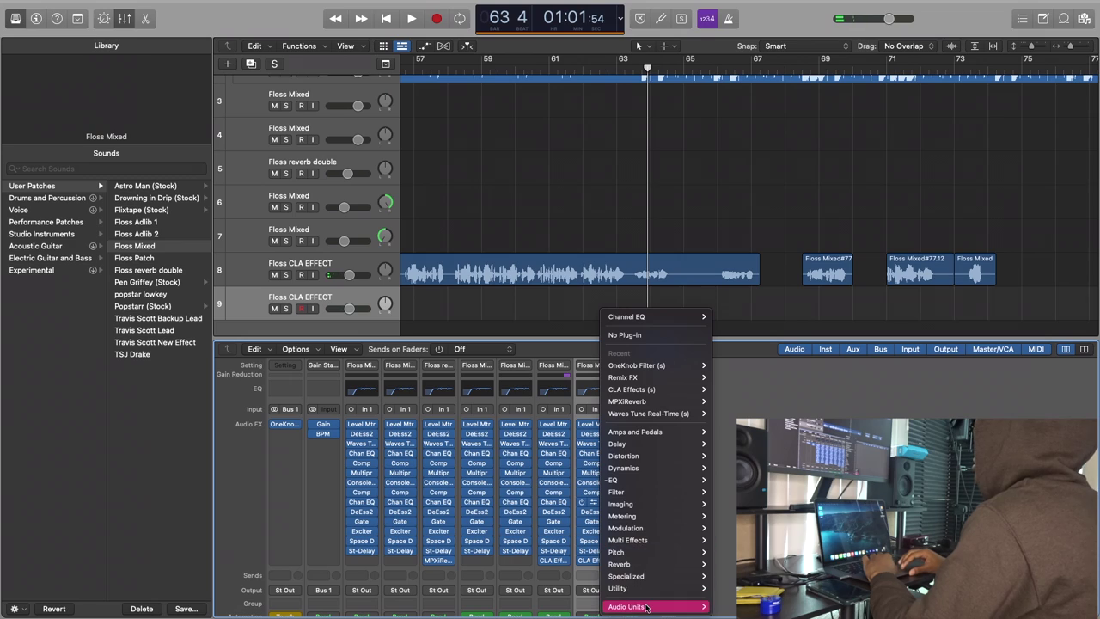
pyautogui.moveTo(627, 606)
pyautogui.moveTo(725, 606)
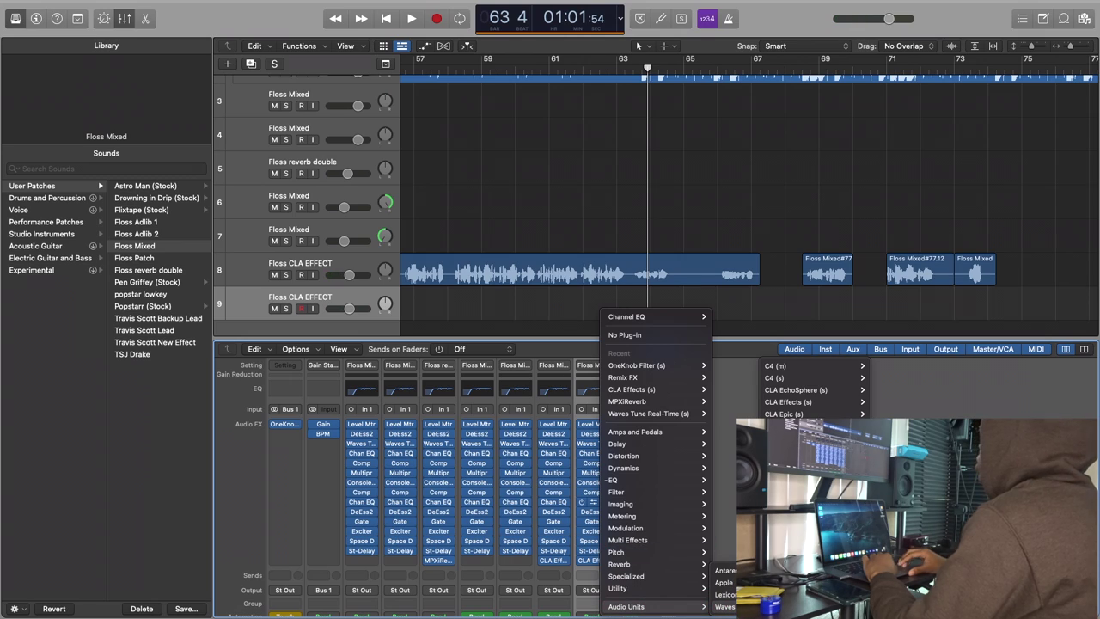
pyautogui.click(898, 486)
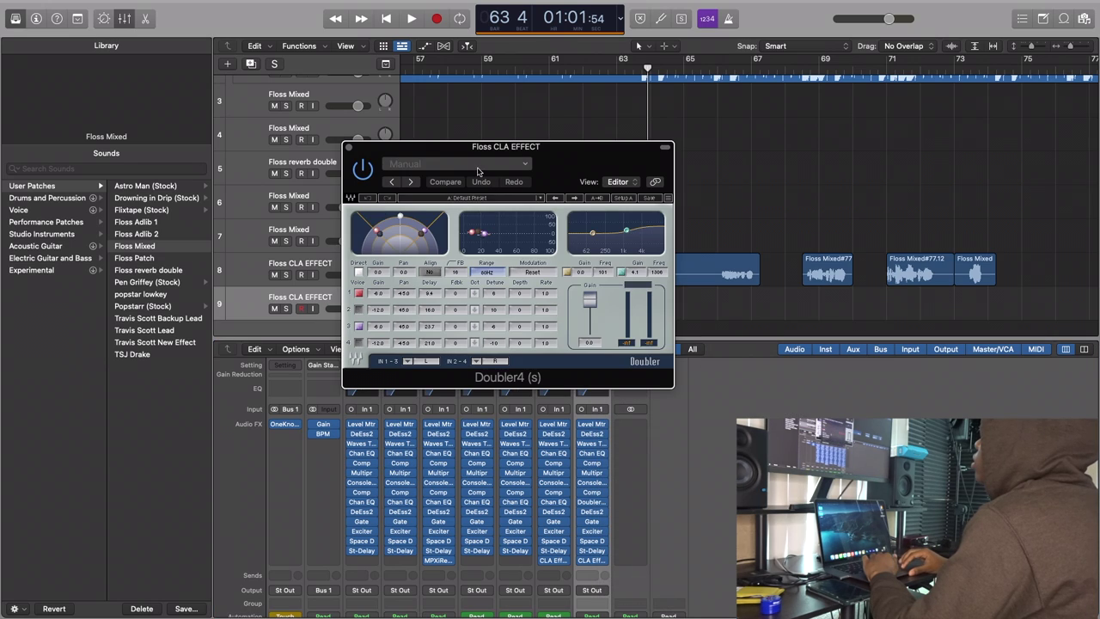
# - Load the DarkFader'sBigBrother factory preset in Doubler4 (s) and close the plug-in window
pyautogui.click(478, 167)
pyautogui.moveTo(470, 400)
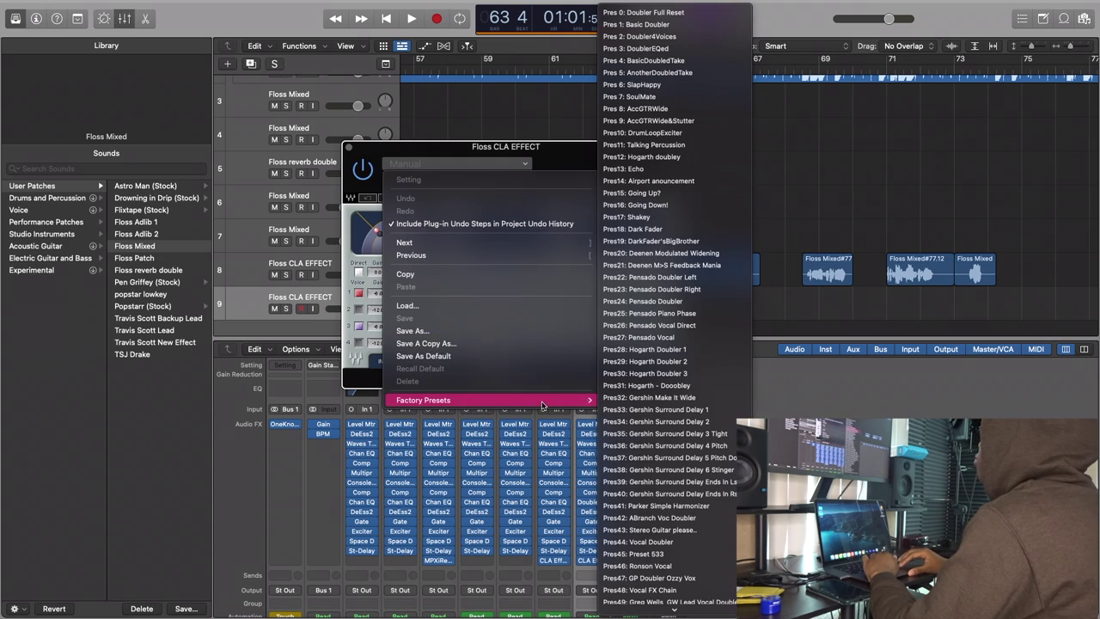
pyautogui.click(637, 242)
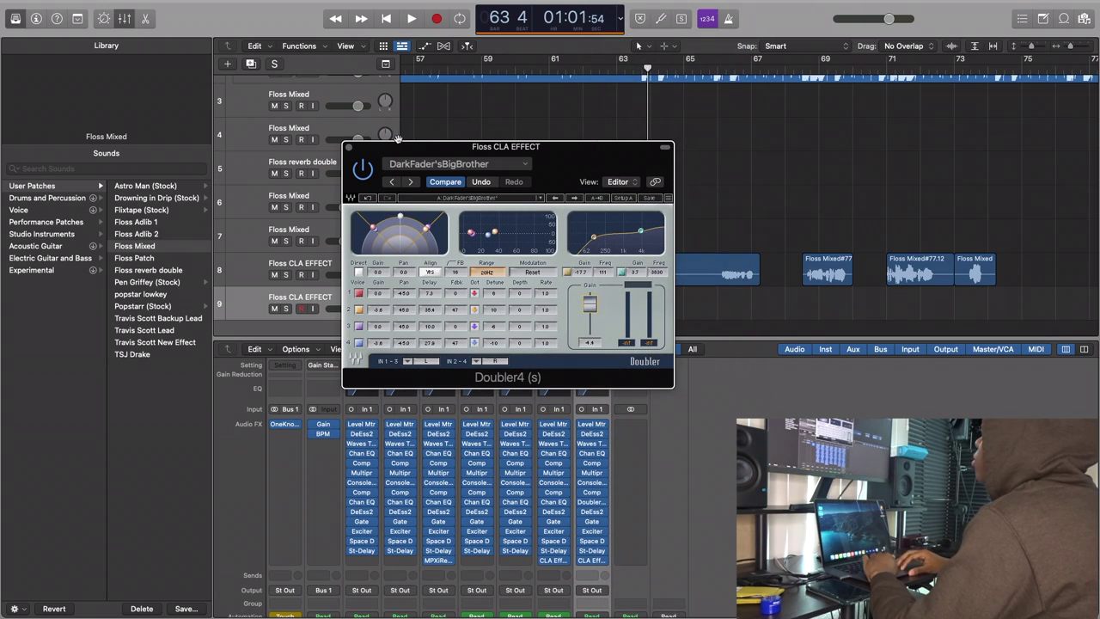
pyautogui.click(348, 147)
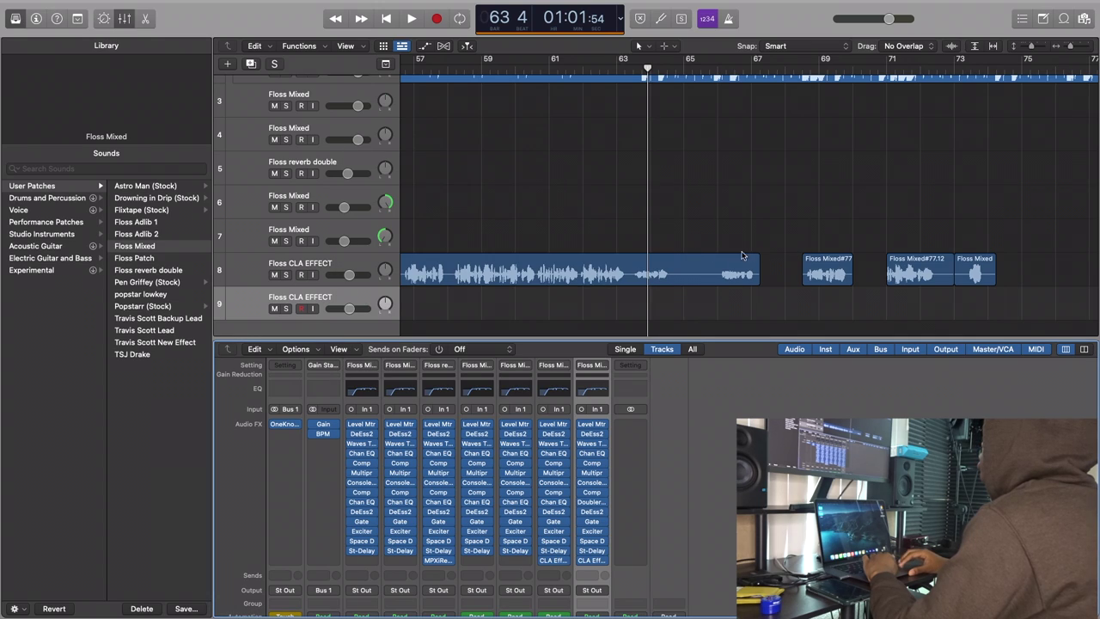
# - Locate the start of the quiet phrase near bar 63 beat 2 and split the original Floss CLA EFFECT region there
pyautogui.click(625, 71)
pyautogui.press('space')
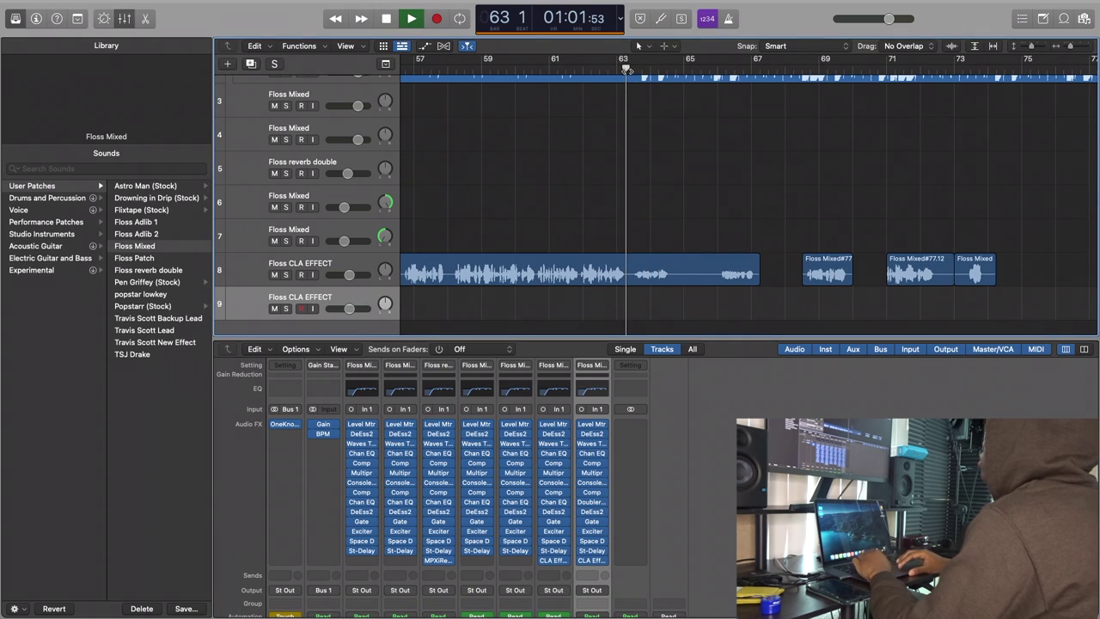
pyautogui.press('space')
pyautogui.click(658, 260)
pyautogui.press('super+t')
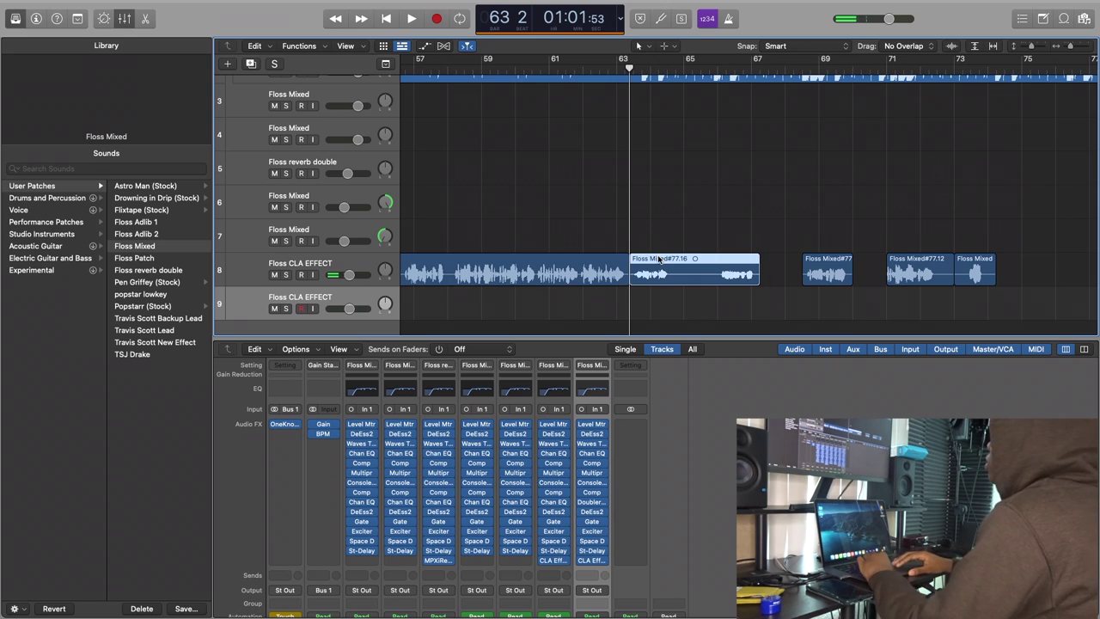
# - Copy all the Floss CLA EFFECT regions from bar 63 beat 2 onward to the same positions on the duplicate track below
pyautogui.click(646, 227)
pyautogui.moveTo(646, 227); pyautogui.dragTo(985, 312)
pyautogui.moveTo(894, 276); pyautogui.dragTo(893, 311)
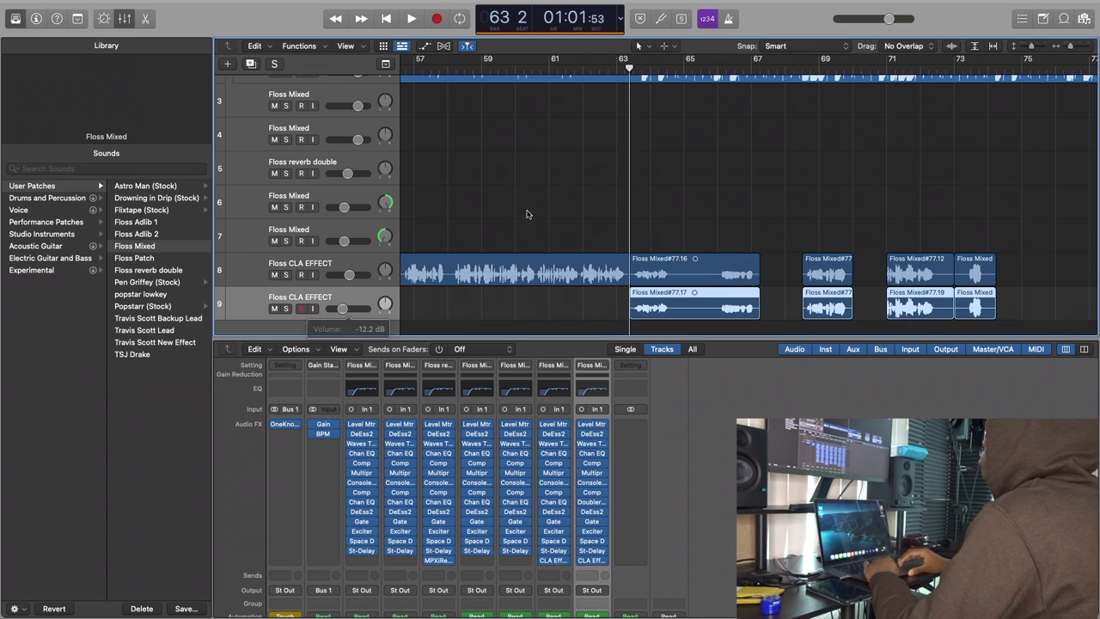
# - Play the phrases from about bar 63 and balance the duplicate Floss CLA EFFECT track's volume against the original
pyautogui.click(600, 69)
pyautogui.press('space')
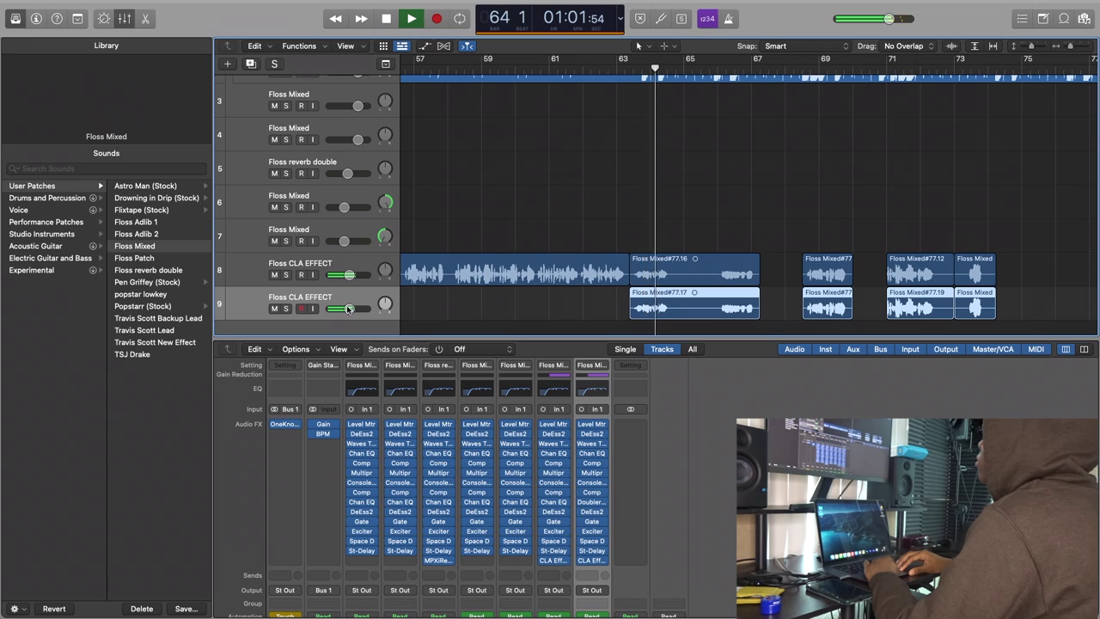
pyautogui.moveTo(349, 309); pyautogui.dragTo(348, 309)
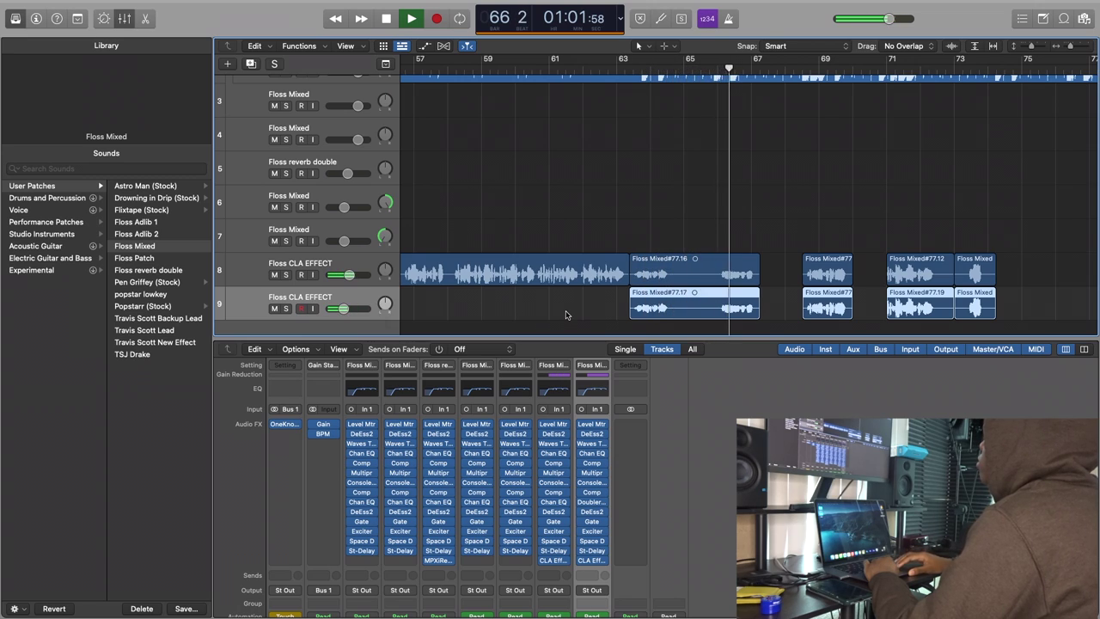
pyautogui.moveTo(343, 309); pyautogui.dragTo(348, 308)
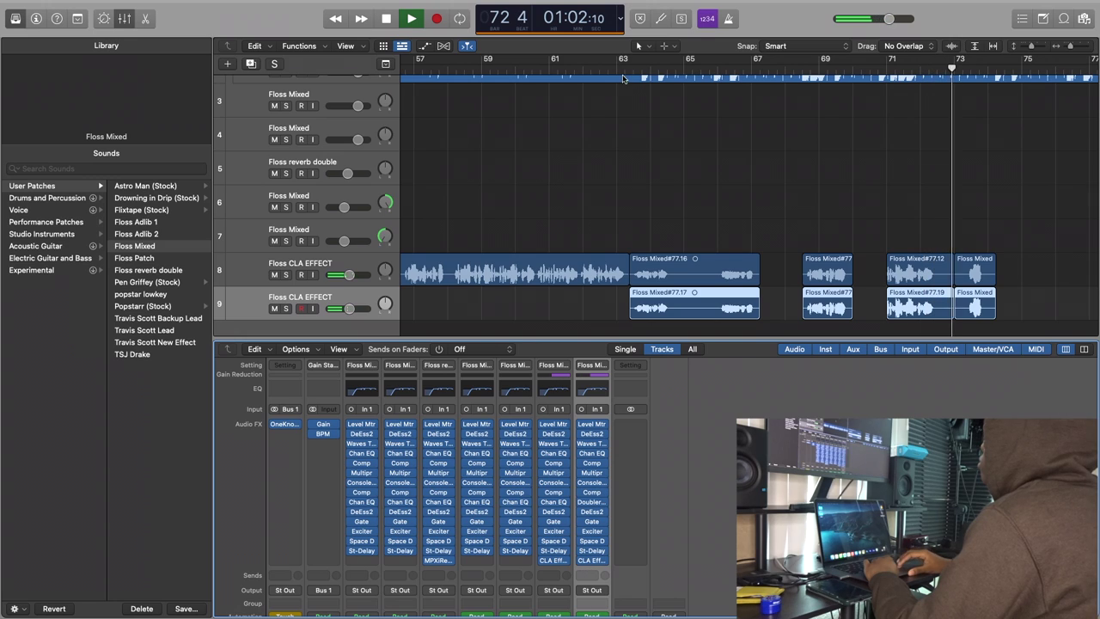
pyautogui.press('space')
pyautogui.click(617, 70)
pyautogui.press('space')
pyautogui.moveTo(352, 308); pyautogui.dragTo(348, 308)
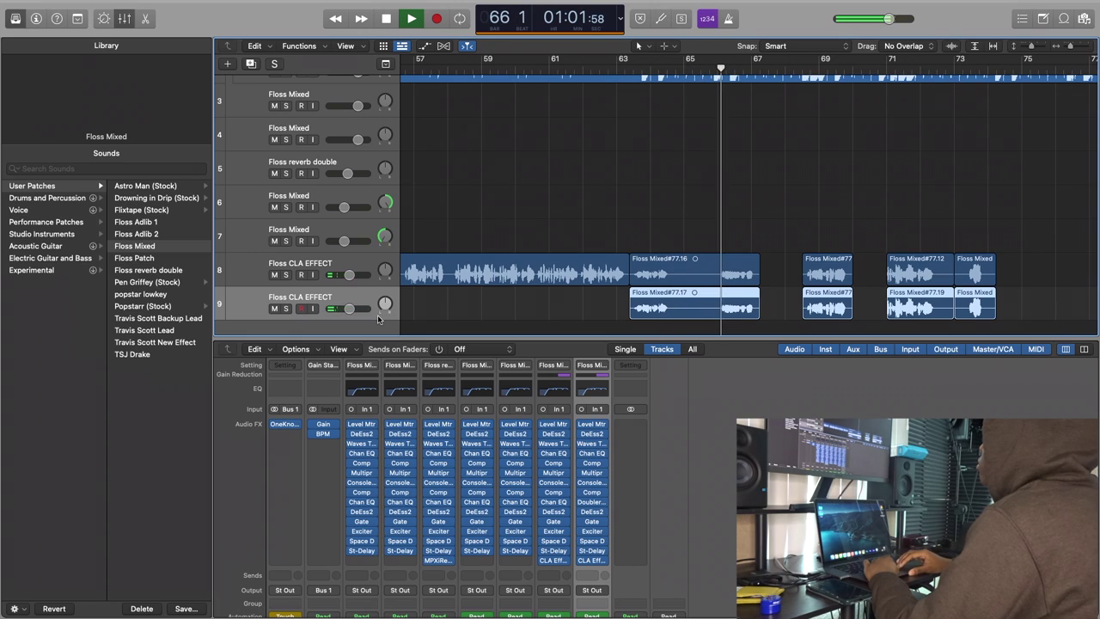
pyautogui.moveTo(351, 311); pyautogui.dragTo(346, 312)
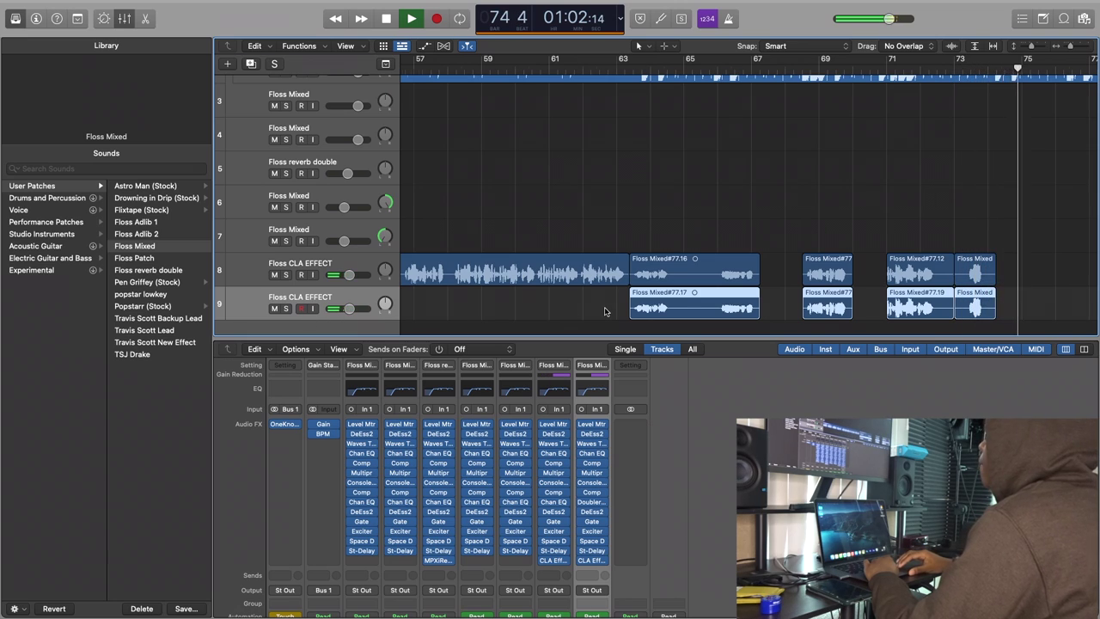
# - Play the song from near its start and listen to the intro and the first vocal entry around bars 11 and 12
pyautogui.hscroll(-3, 607, 312)
pyautogui.scroll(-5, 613, 299)
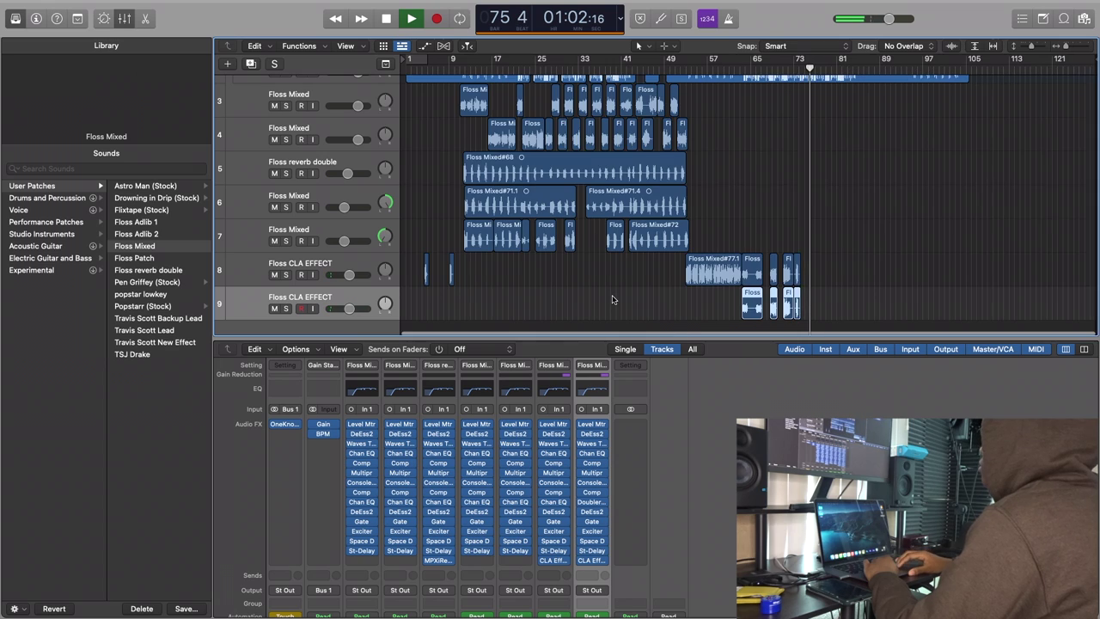
pyautogui.scroll(2, 614, 299)
pyautogui.click(416, 65)
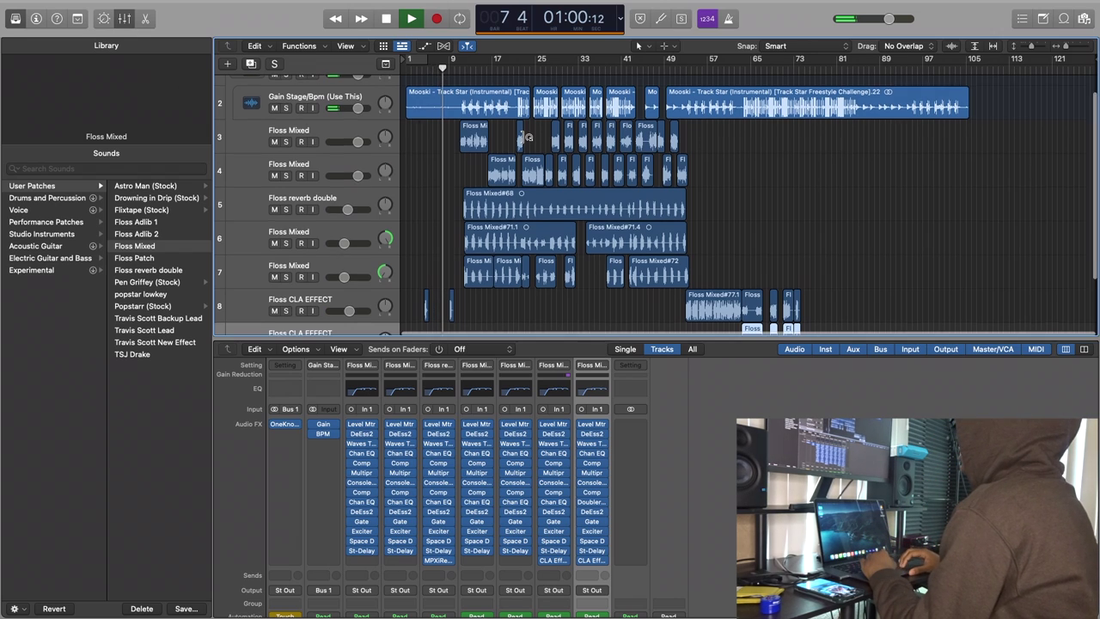
pyautogui.scroll(-2, 527, 138)
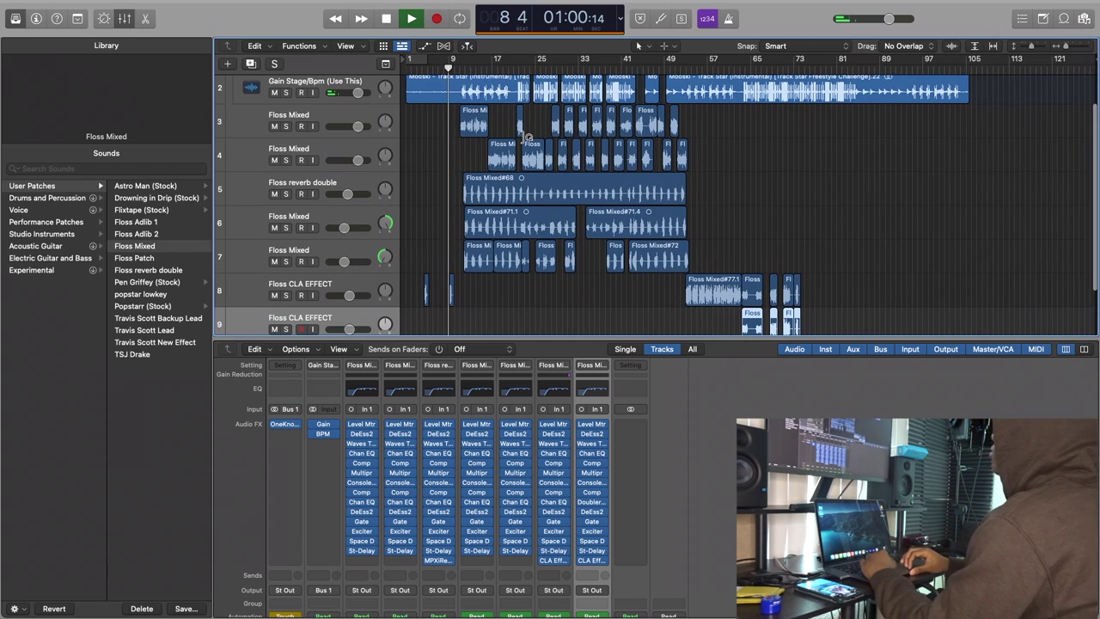
pyautogui.scroll(4, 660, 293)
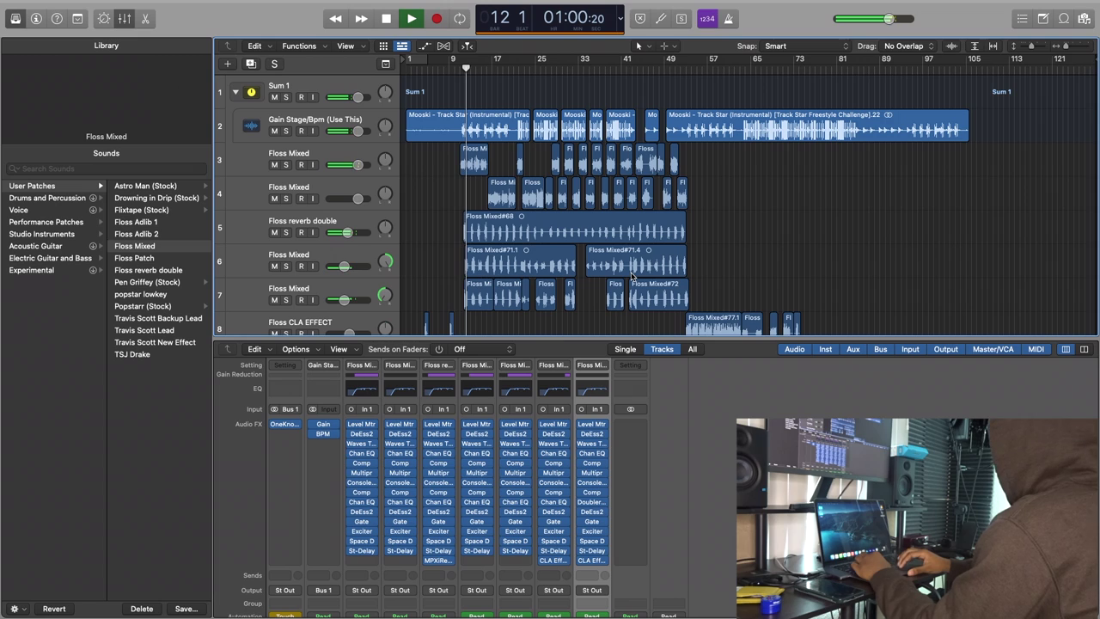
pyautogui.press('space')
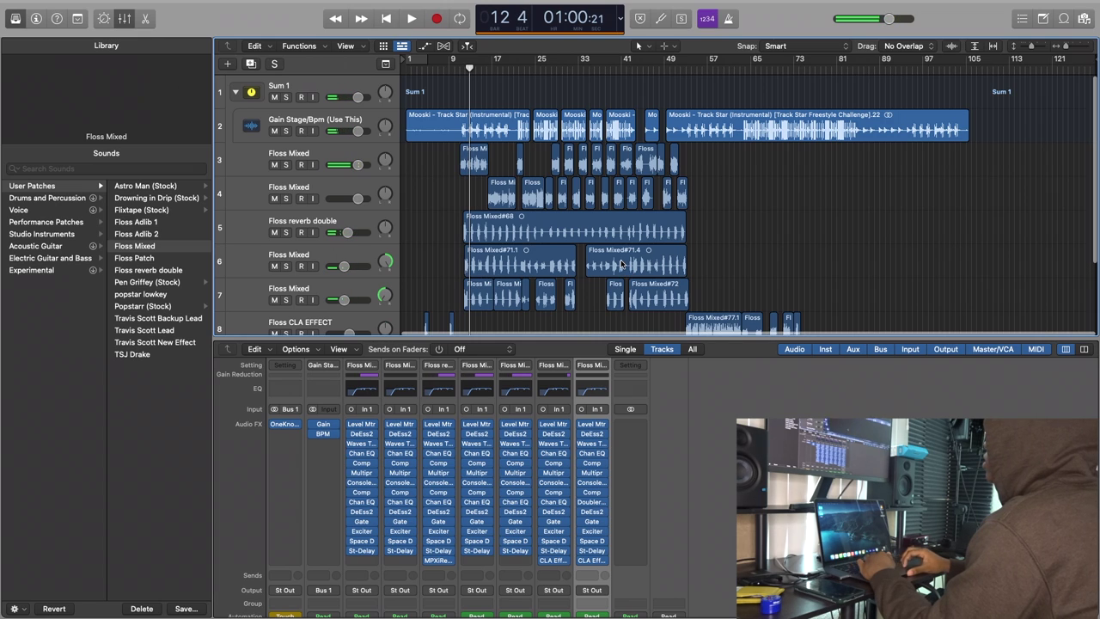
# - Add a fade-in about one beat long to the start of the Floss Mixed#01 region at bar 11
pyautogui.scroll(5, 621, 264)
pyautogui.hscroll(-15, 623, 264)
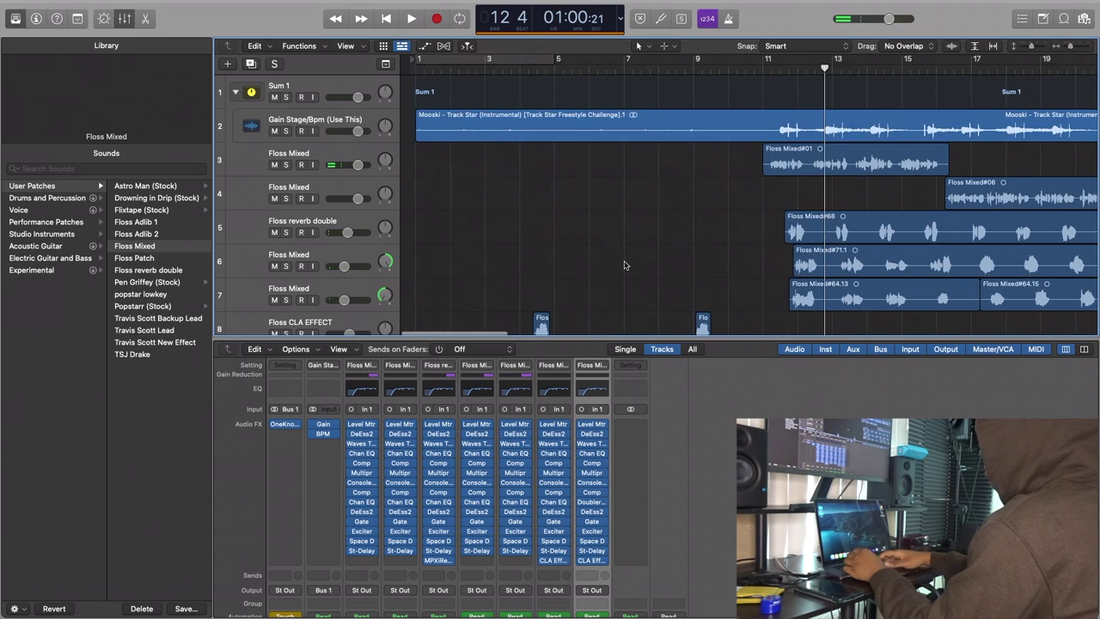
pyautogui.press('t')
pyautogui.click(626, 264)
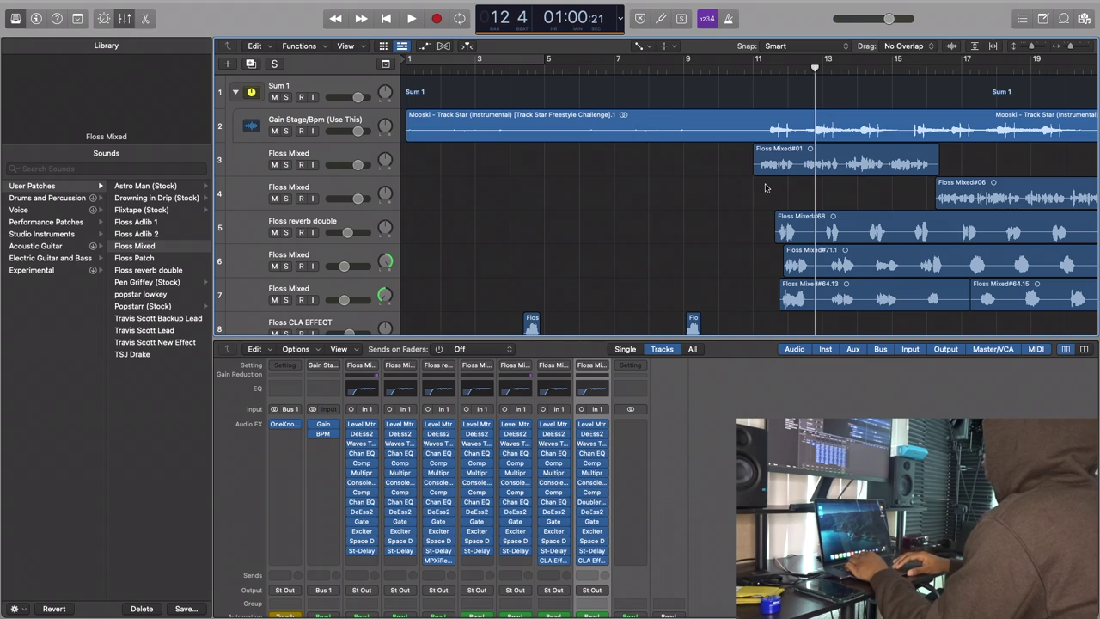
pyautogui.scroll(5, 557, 176)
pyautogui.moveTo(518, 171); pyautogui.dragTo(557, 179)
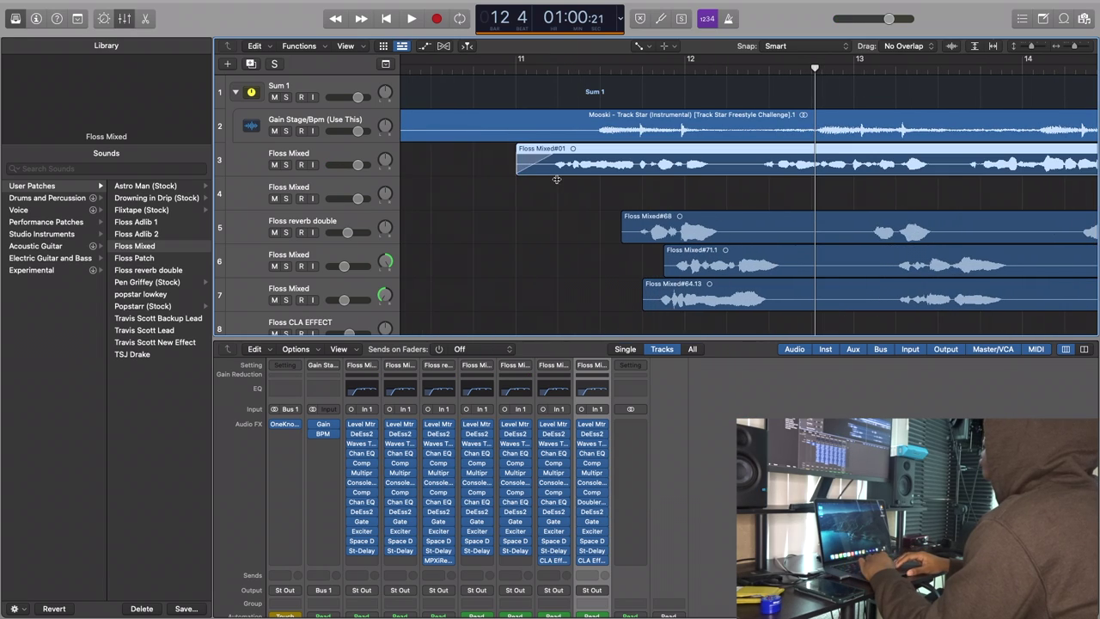
# - Audition the vocal entry at bar 11 and bend the Floss Mixed#01 fade-in into a curve
pyautogui.press('space')
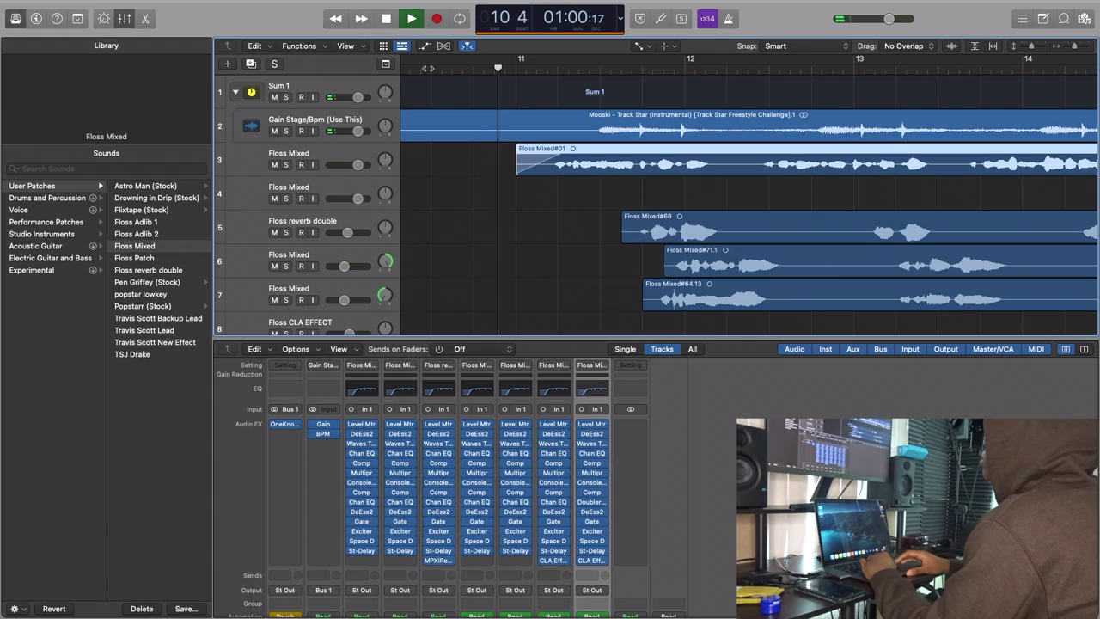
pyautogui.press('space')
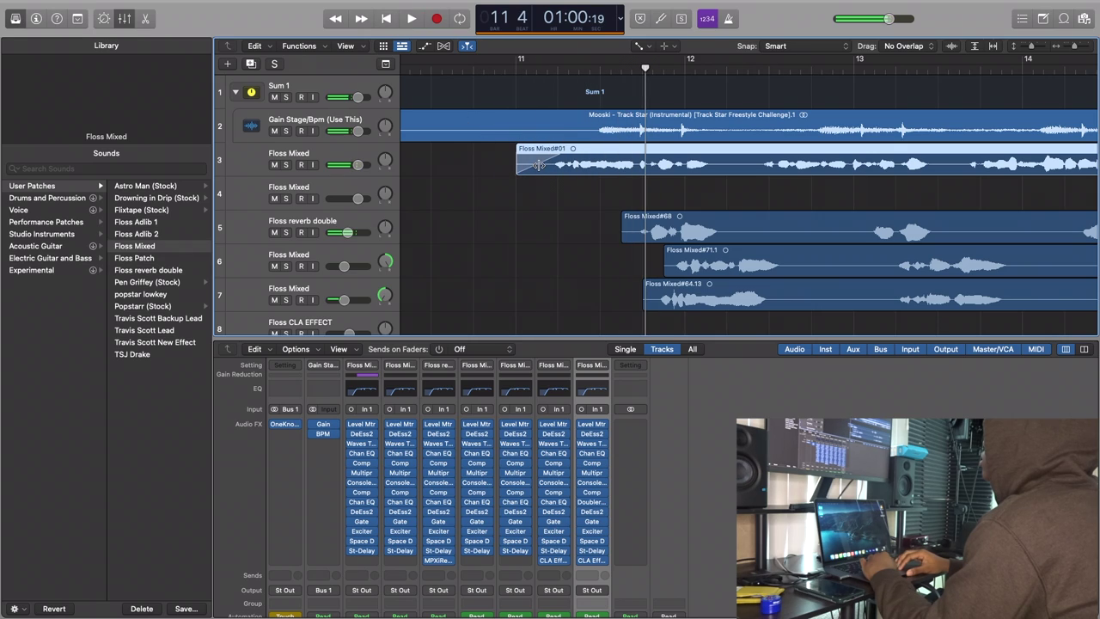
pyautogui.press('space')
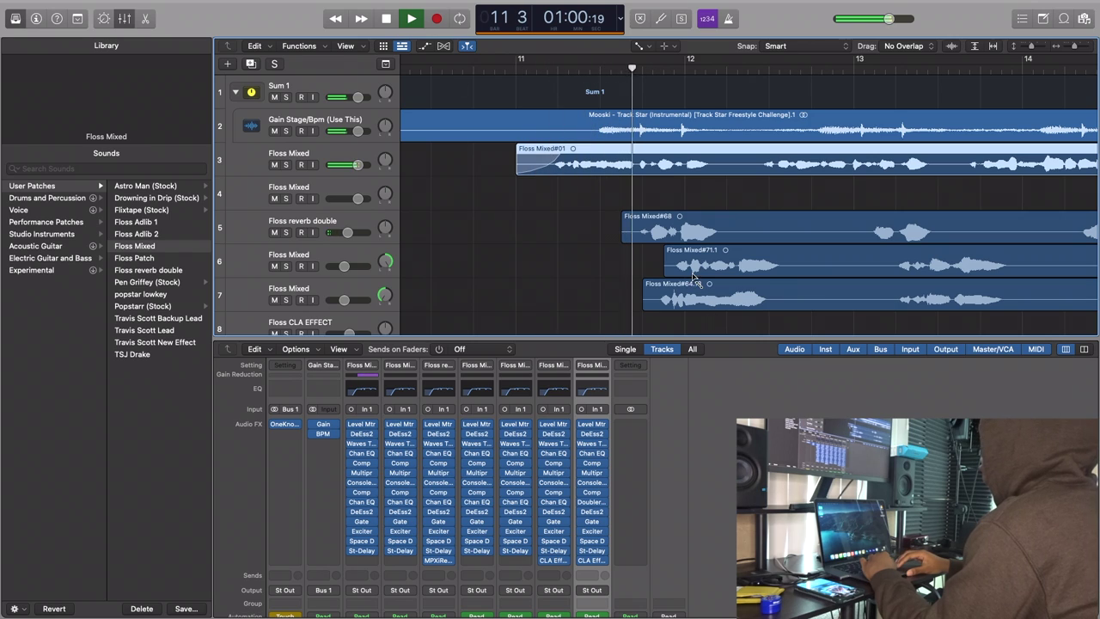
# - Switch back to the Pointer tool and listen through the layered vocals from bar 12 to about bar 21
pyautogui.scroll(-10, 646, 281)
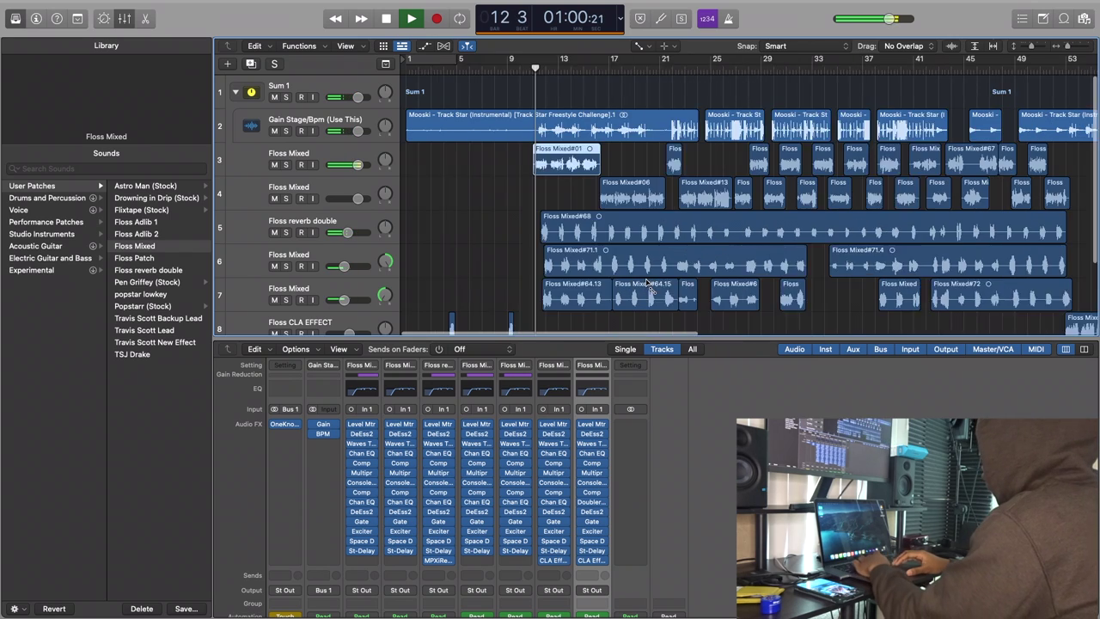
pyautogui.press('t')
pyautogui.click(734, 285)
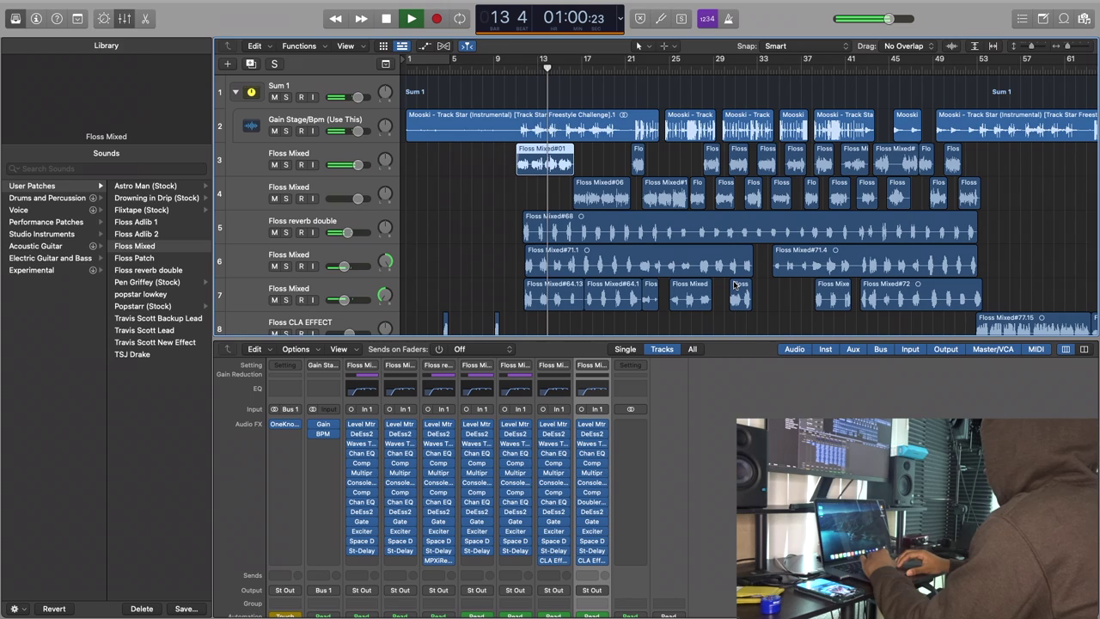
pyautogui.hscroll(2, 734, 285)
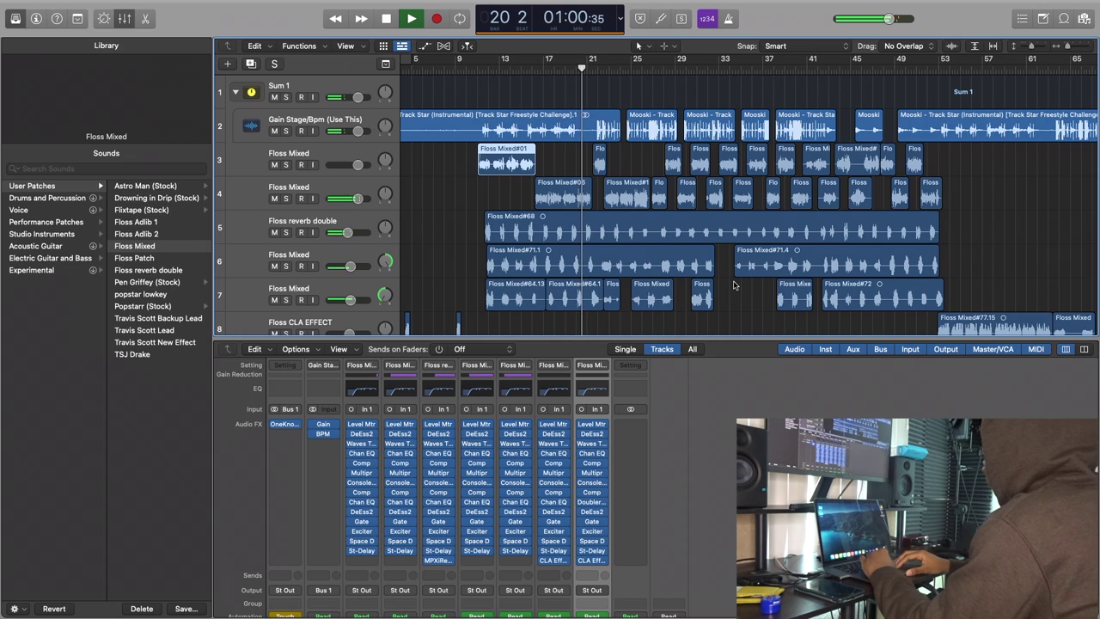
pyautogui.scroll(-2, 734, 285)
pyautogui.scroll(2, 734, 285)
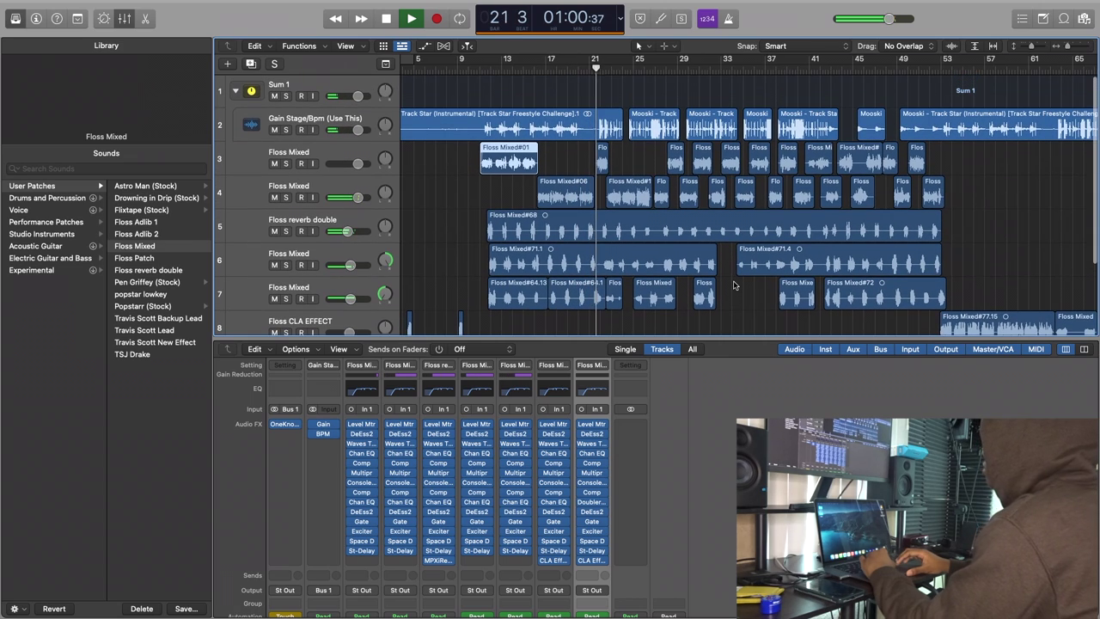